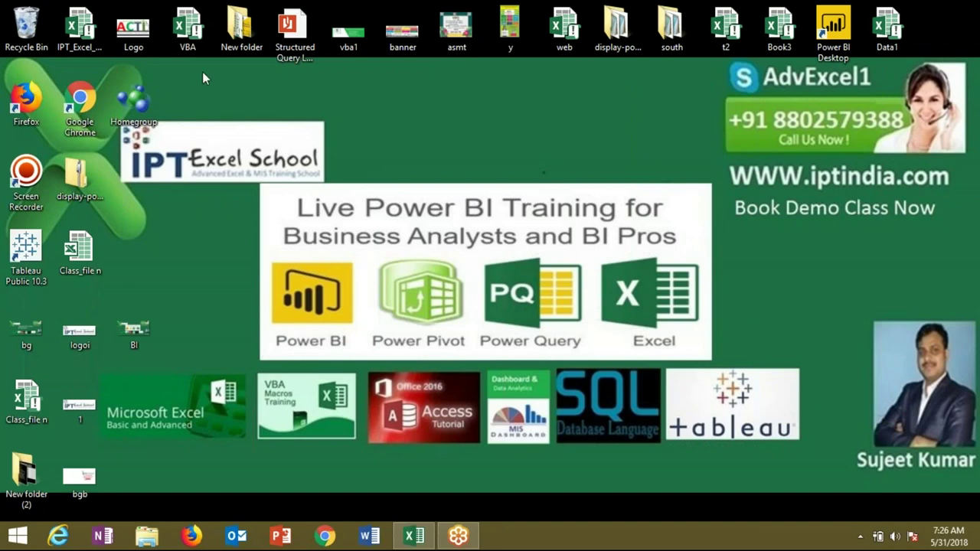
# Refresh the desktop, then select the Full Name header cell B1 on the worksheet.
pyautogui.rightClick(190, 106)
pyautogui.click(227, 145)
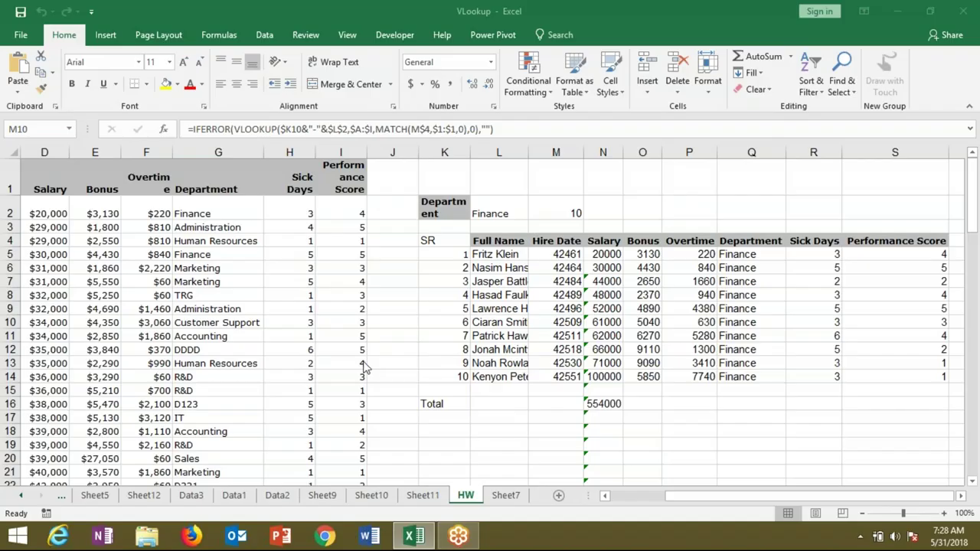
pyautogui.click(224, 281)
pyautogui.press('Left')
pyautogui.press('Left')
pyautogui.press('Left')
pyautogui.press('Left')
pyautogui.press('Left')
pyautogui.press('Left')
pyautogui.press('Right')
pyautogui.press('Up')
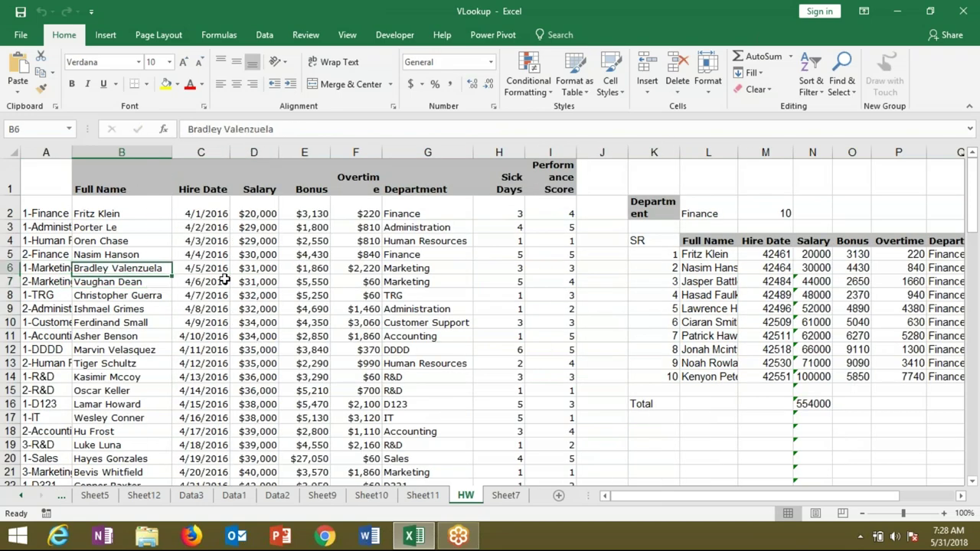
pyautogui.press('Up')
pyautogui.press('Up')
pyautogui.press('Up')
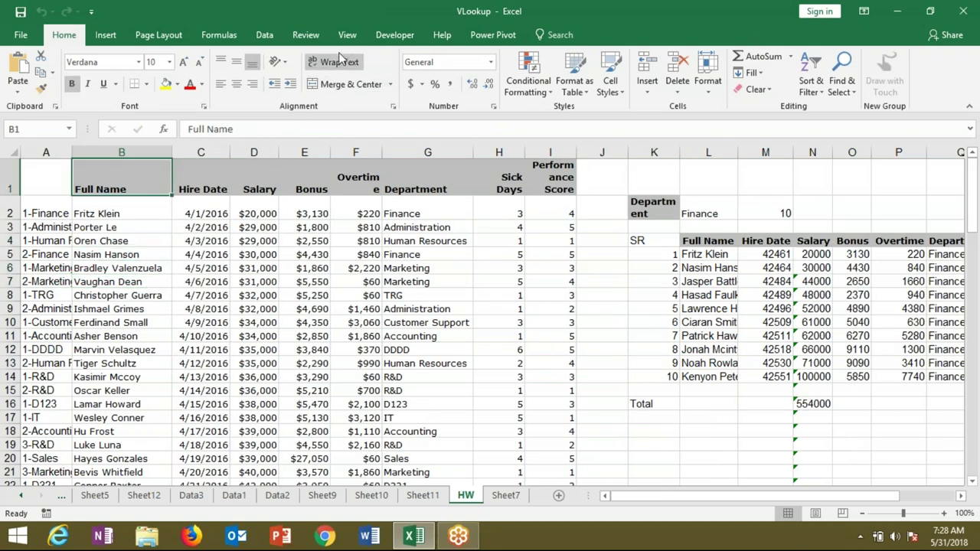
# Open the Visual Basic editor from the Developer tab, maximise it, and open UserForm1.
pyautogui.click(387, 40)
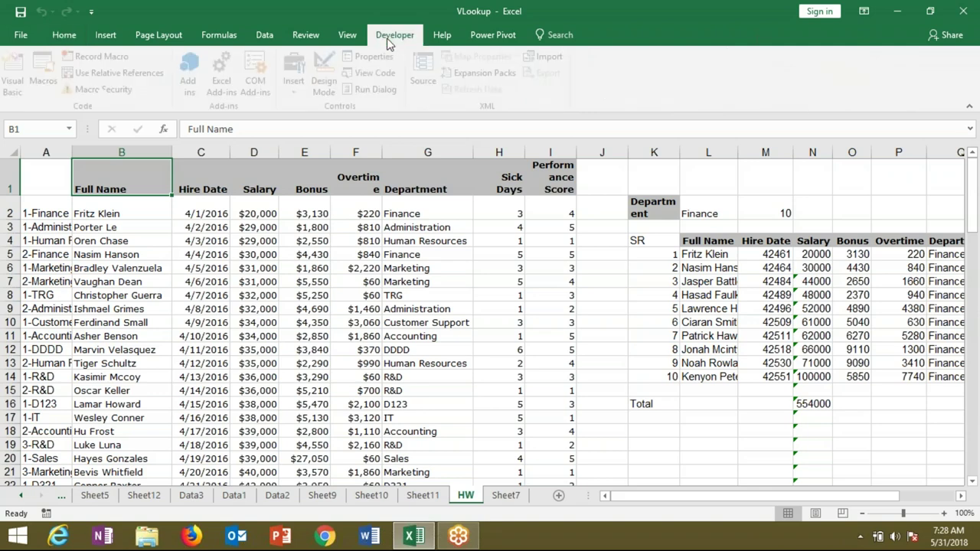
pyautogui.click(17, 76)
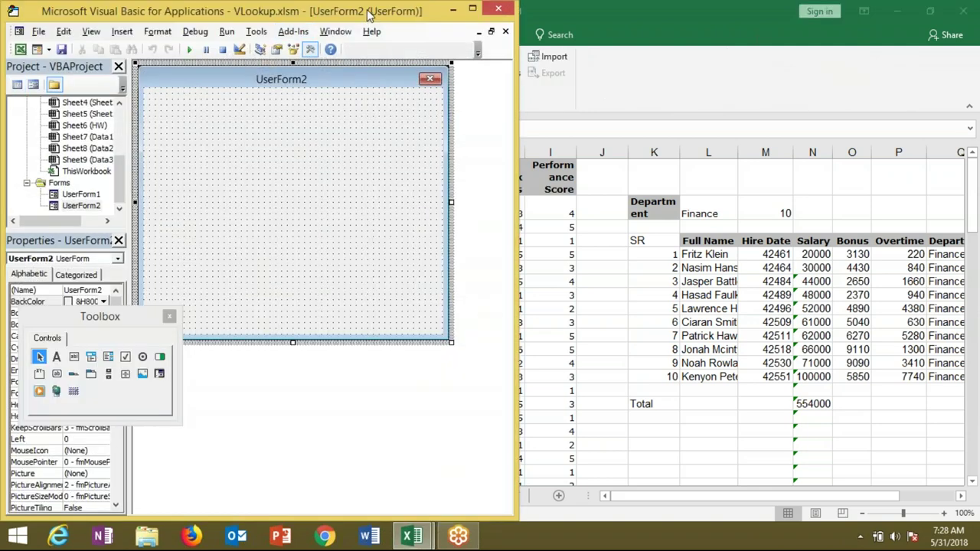
pyautogui.doubleClick(368, 14)
pyautogui.doubleClick(85, 190)
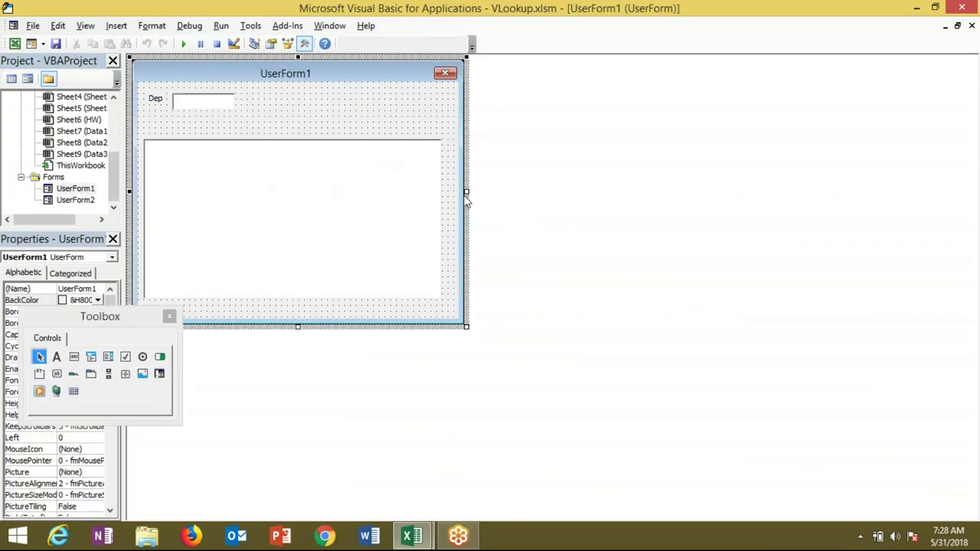
# Inspect the Dep text box and list box on UserForm1 and restore the control Toolbox.
pyautogui.click(228, 102)
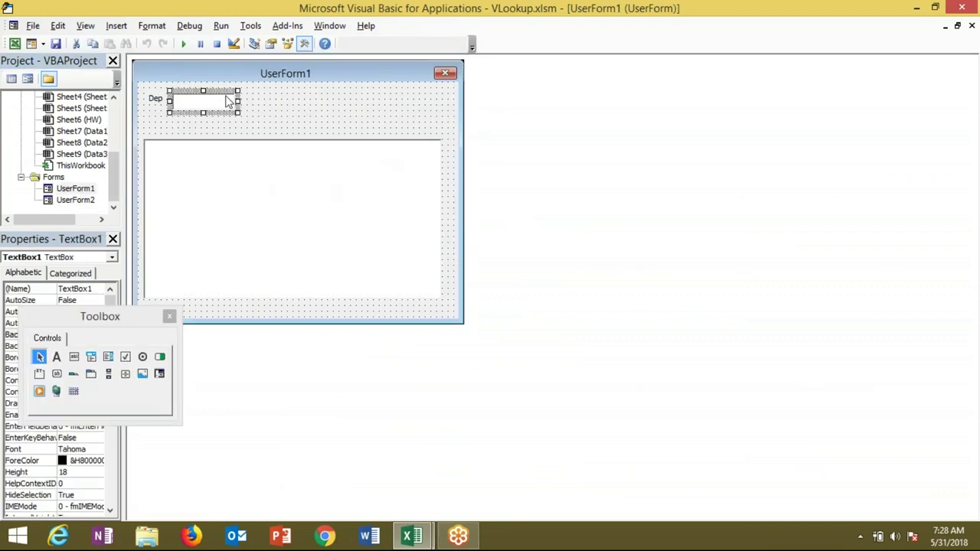
pyautogui.click(170, 318)
pyautogui.click(205, 279)
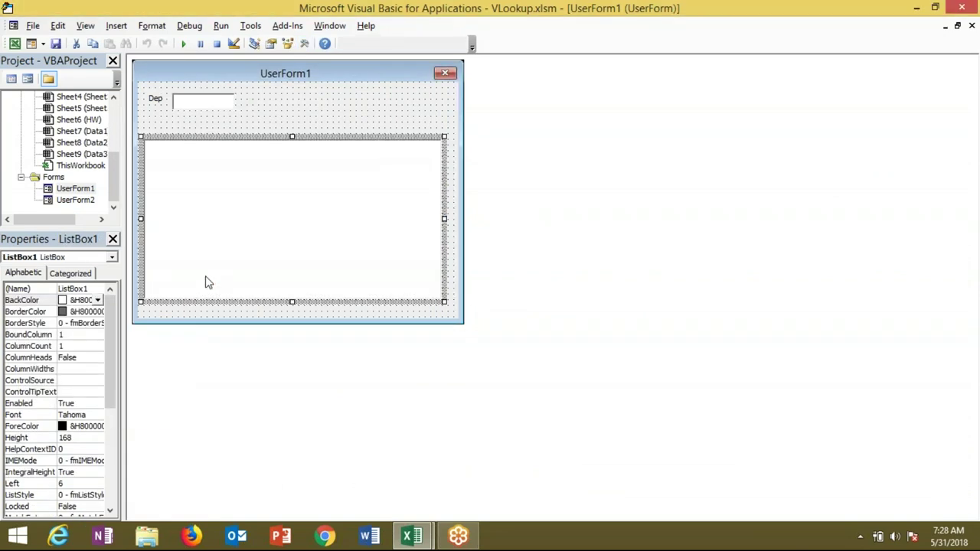
pyautogui.click(215, 113)
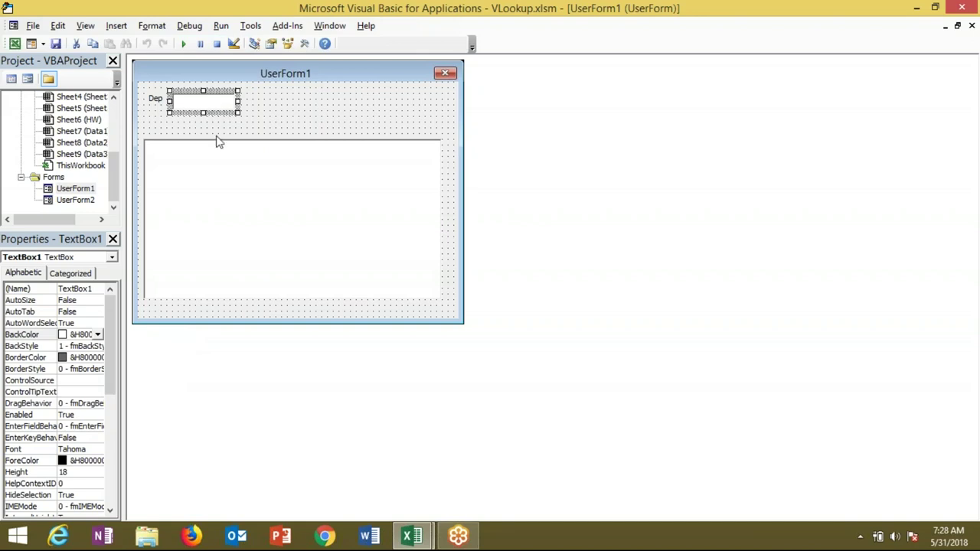
pyautogui.click(283, 114)
pyautogui.click(216, 288)
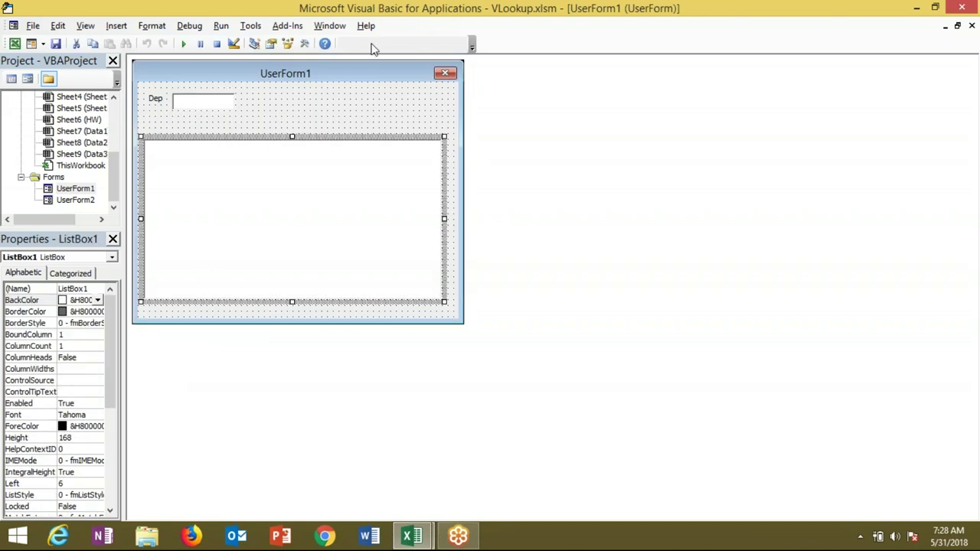
pyautogui.click(272, 44)
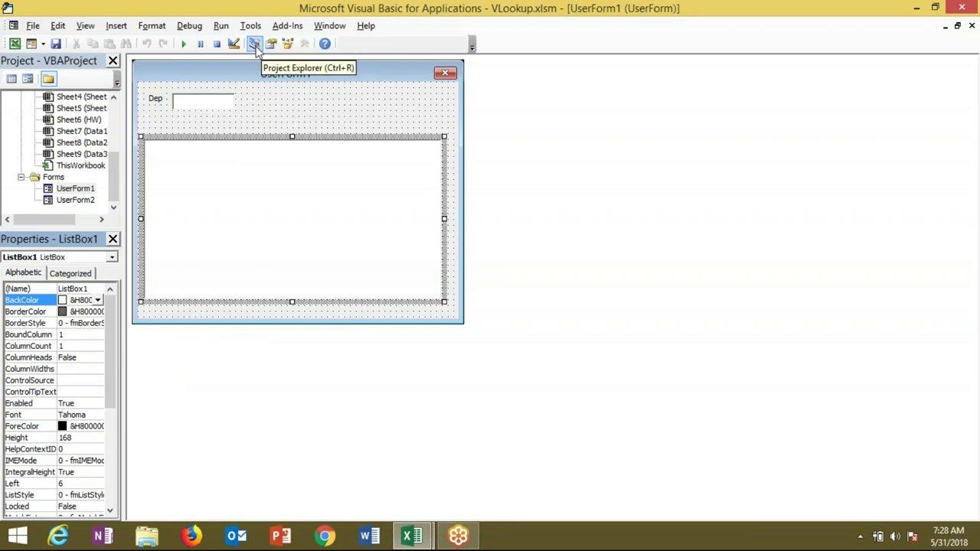
pyautogui.click(304, 44)
pyautogui.click(305, 44)
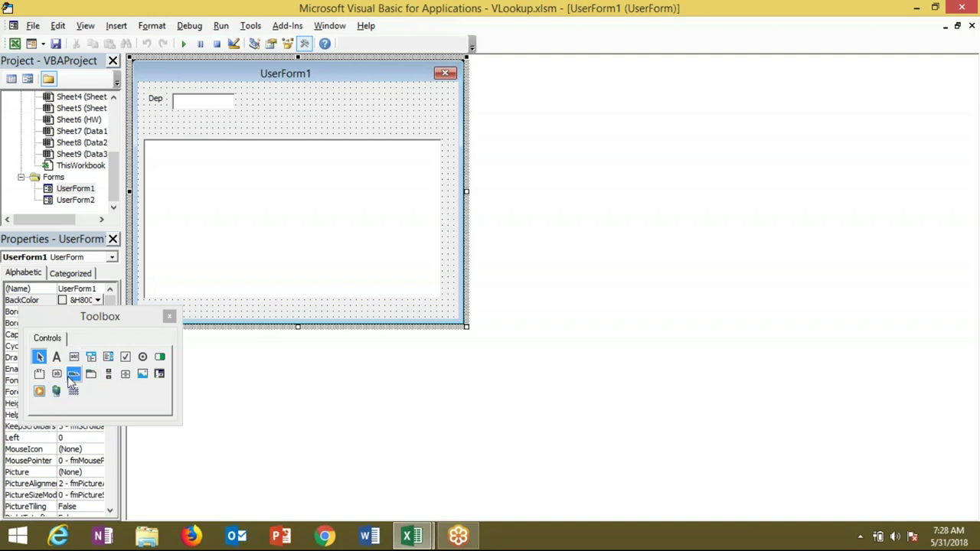
# Draw a command button beside the Dep box, caption it 'show', and open its Click code.
pyautogui.click(57, 373)
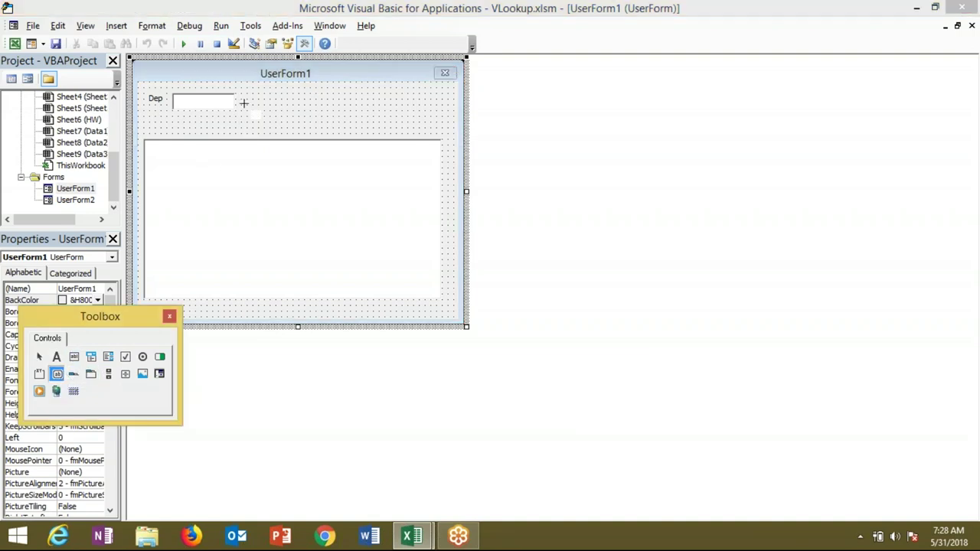
pyautogui.moveTo(247, 96); pyautogui.dragTo(277, 112)
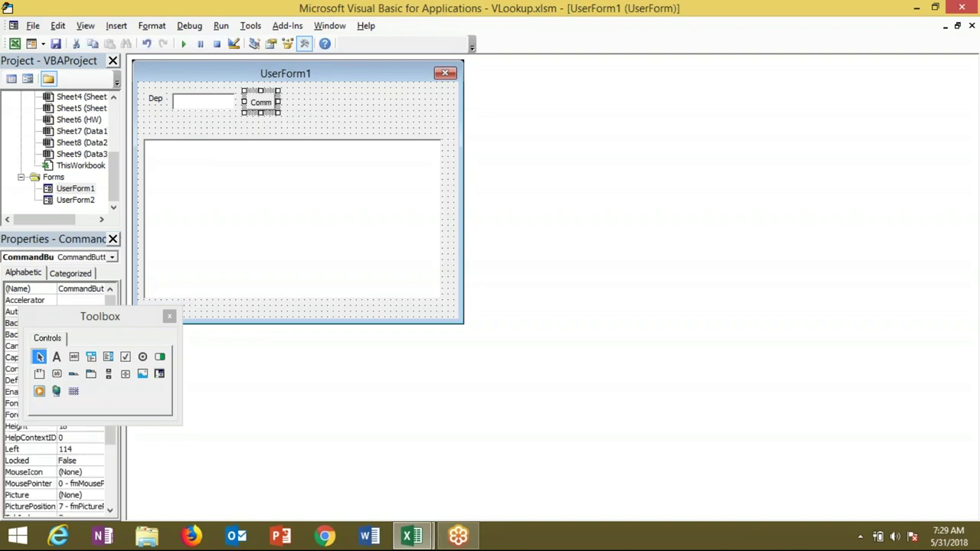
pyautogui.click(268, 106)
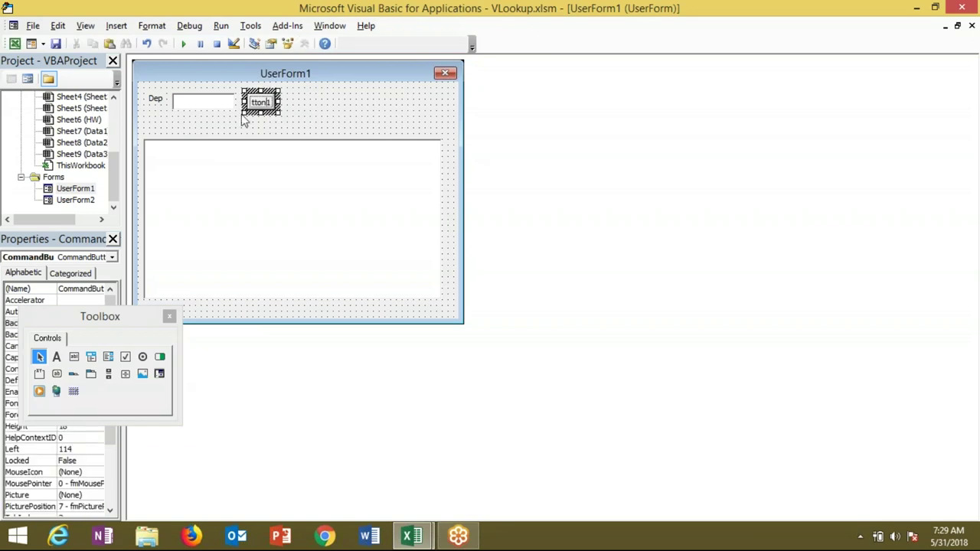
pyautogui.press('BackSpace')
pyautogui.press('BackSpace')
pyautogui.press('BackSpace')
pyautogui.press('BackSpace')
pyautogui.press('BackSpace')
pyautogui.press('BackSpace')
pyautogui.write('show')
pyautogui.click(312, 111)
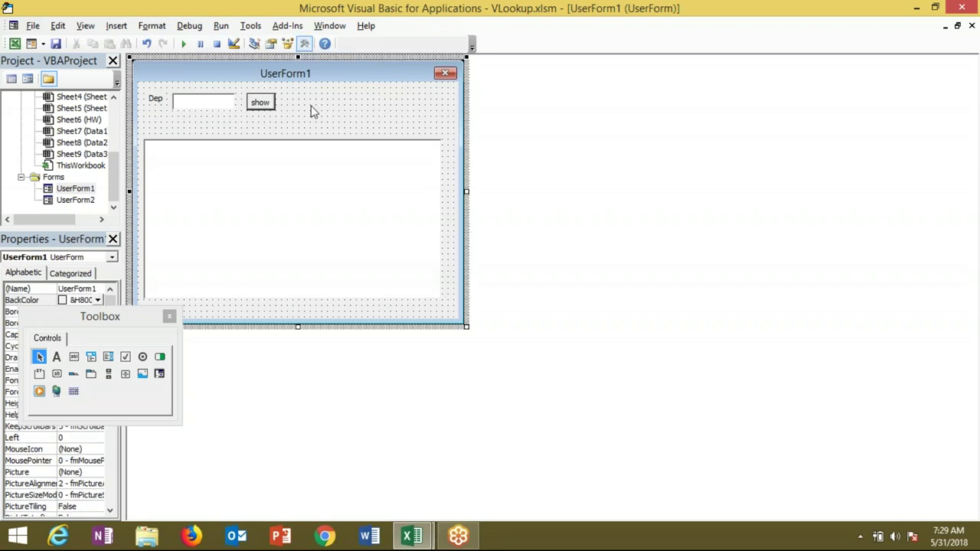
pyautogui.doubleClick(270, 106)
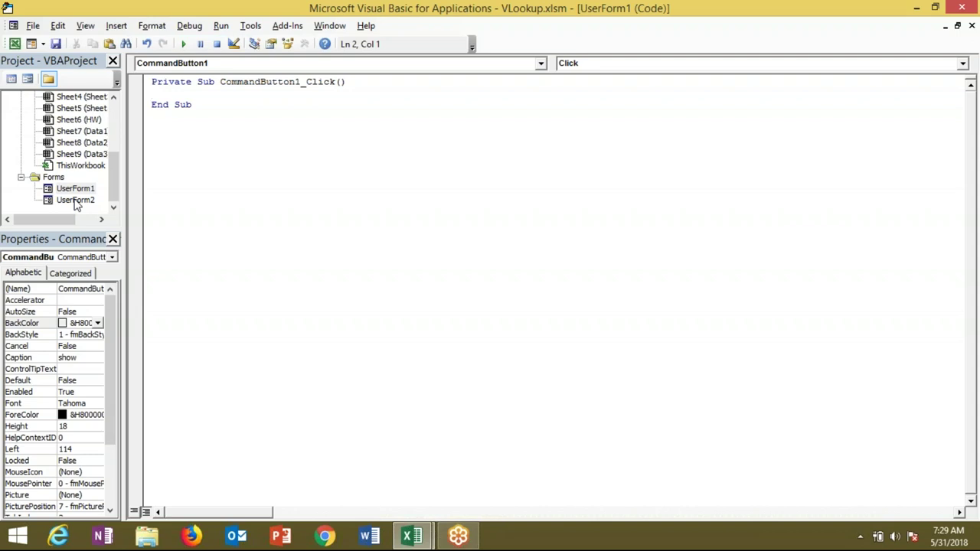
# Declare Dim dt(1 to 100, 1 to 8), after counting the 8 header columns on the sheet.
pyautogui.press('Return')
pyautogui.press('Return')
pyautogui.press('Return')
pyautogui.press('Up')
pyautogui.press('Up')
pyautogui.press('Up')
pyautogui.write('d')
pyautogui.write('im ')
pyautogui.write('dt')
pyautogui.write('(')
pyautogui.write('10')
pyautogui.press('BackSpace')
pyautogui.press('BackSpace')
pyautogui.write('1 to 1')
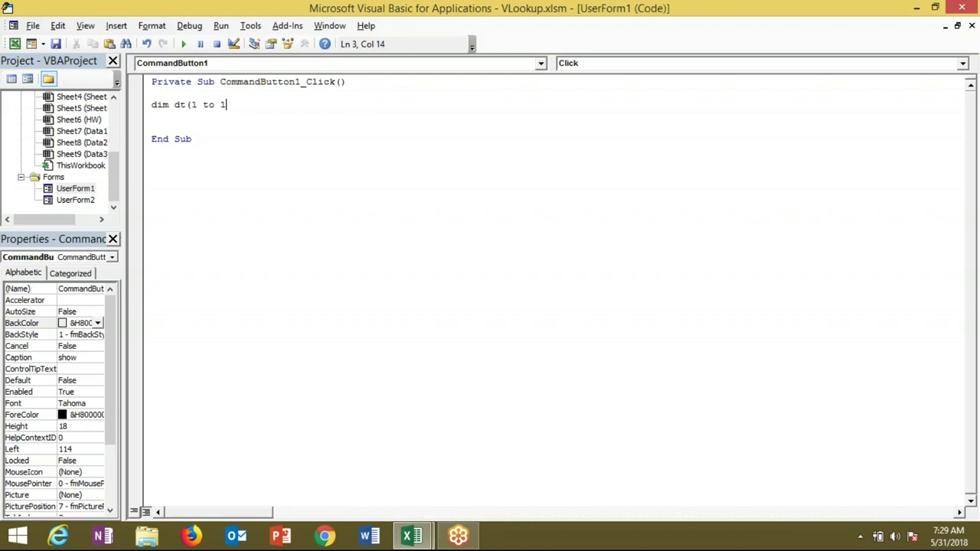
pyautogui.write('00,')
pyautogui.hotkey('alt', 'F11')
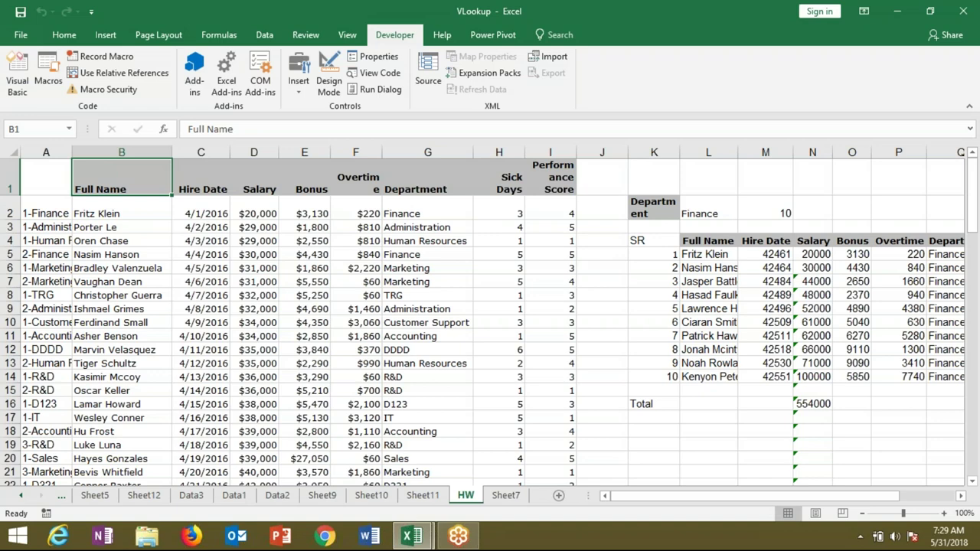
pyautogui.hotkey('ctrl', 'shift', 'Right')
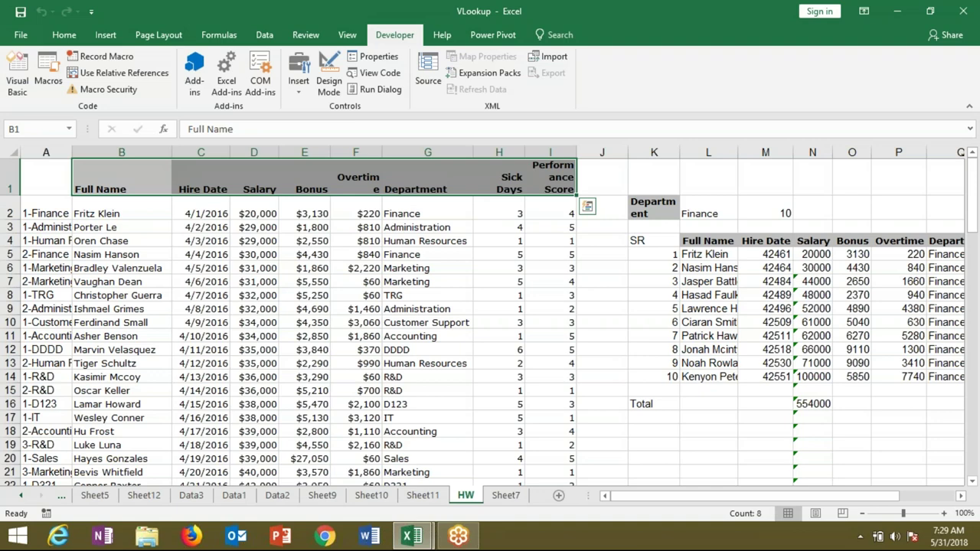
pyautogui.hotkey('alt', 'F11')
pyautogui.write('1 to 8')
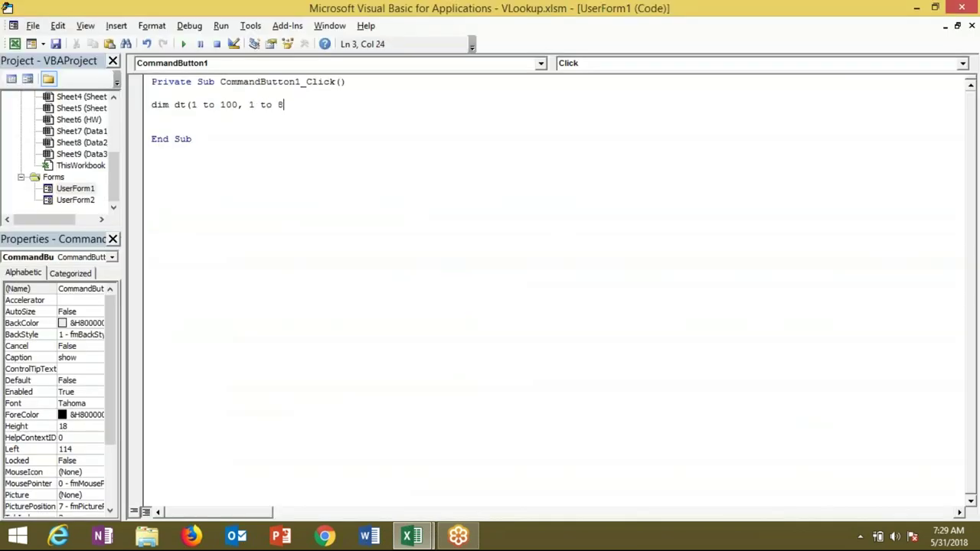
pyautogui.write(')')
# Start the loop line 'for i = 1 to' below the Dim statement.
pyautogui.press('Return')
pyautogui.press('Return')
pyautogui.press('Return')
pyautogui.press('Return')
pyautogui.press('Return')
pyautogui.press('Return')
pyautogui.press('Return')
pyautogui.press('Return')
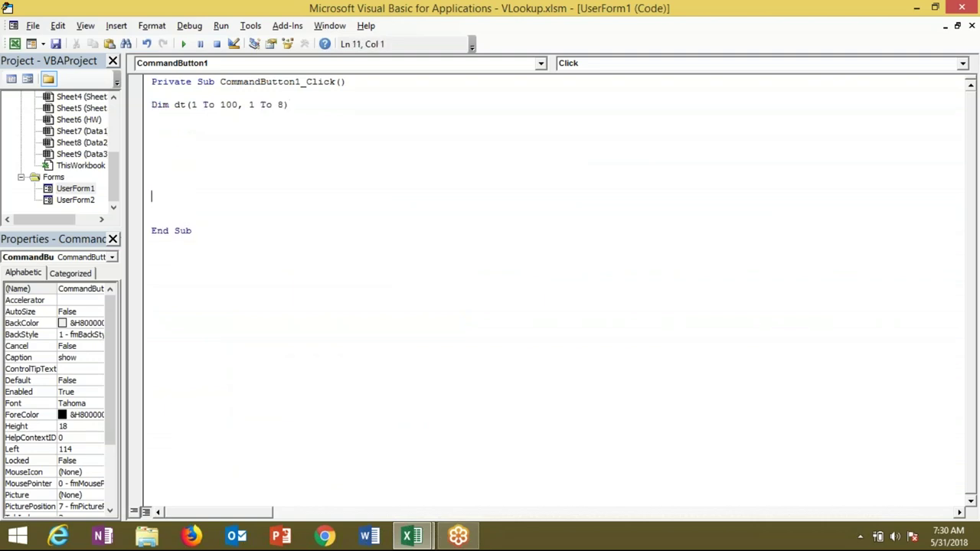
pyautogui.press('Return')
pyautogui.press('Up')
pyautogui.press('Up')
pyautogui.press('Up')
pyautogui.press('Up')
pyautogui.press('Up')
pyautogui.press('Up')
pyautogui.write('for i = ')
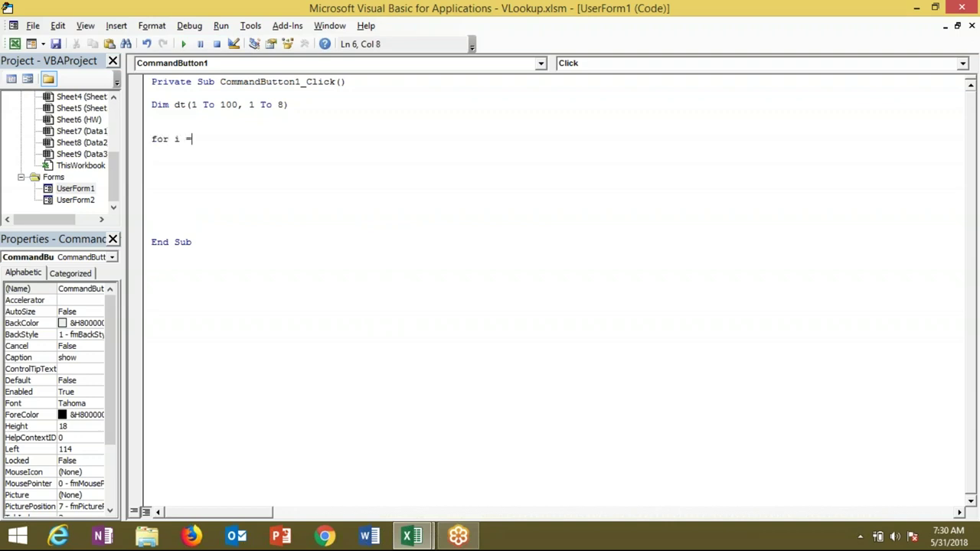
pyautogui.write('1 to')
# Check where the name data ends on the worksheet, then return to the loop line.
pyautogui.hotkey('alt', 'F11')
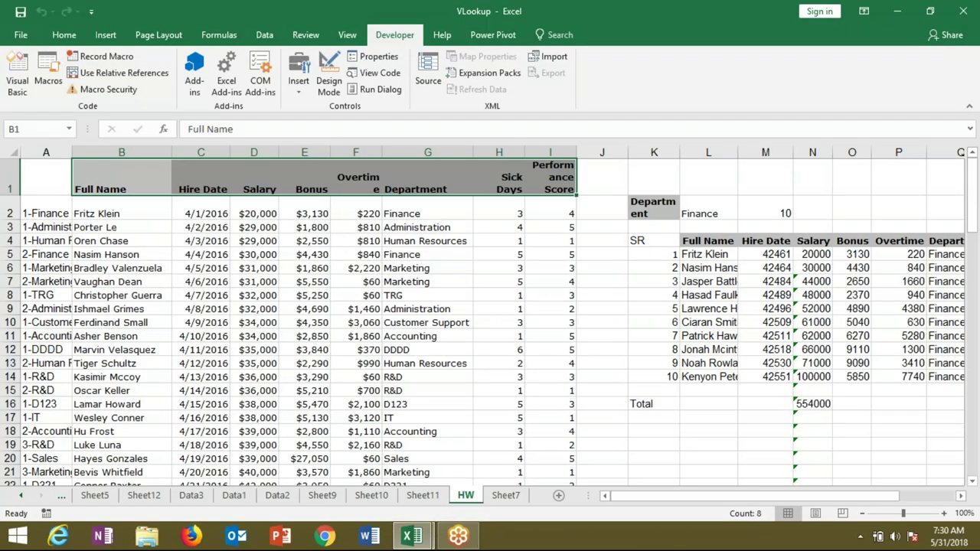
pyautogui.click(121, 213)
pyautogui.hotkey('ctrl', 'Down')
pyautogui.hotkey('ctrl', 'Up')
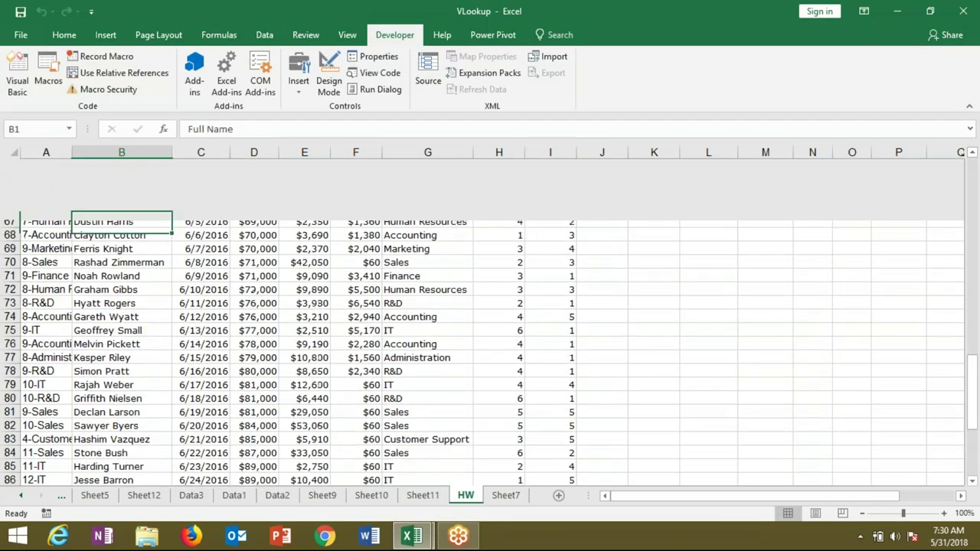
pyautogui.hotkey('alt', 'F11')
pyautogui.click(75, 200)
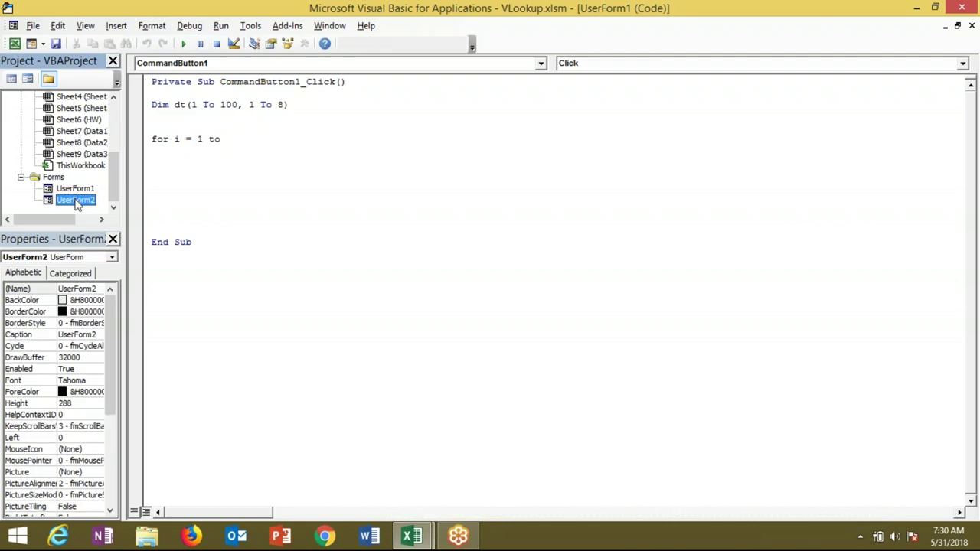
pyautogui.click(245, 160)
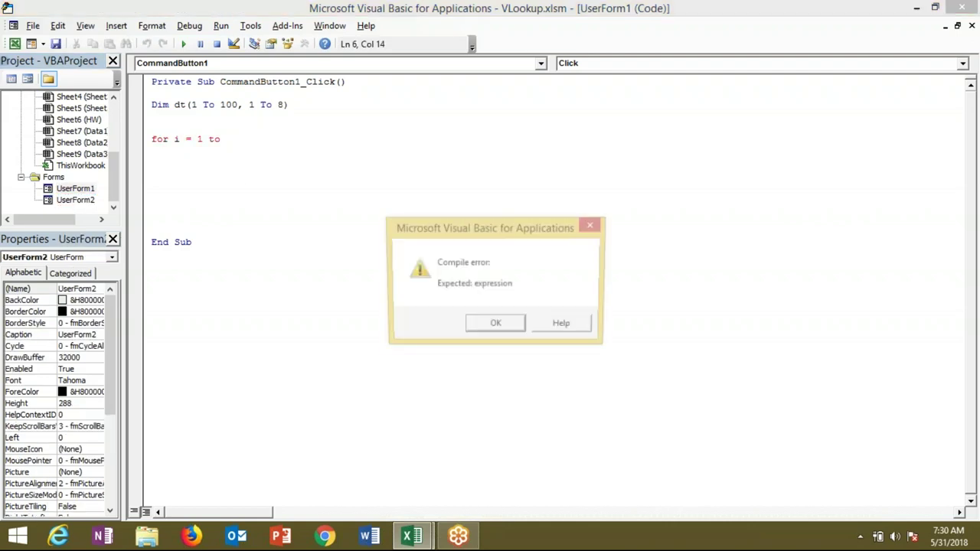
pyautogui.press('Return')
# Complete the loop bound as Range("A65000").End(xlUp).Row.
pyautogui.write('range')
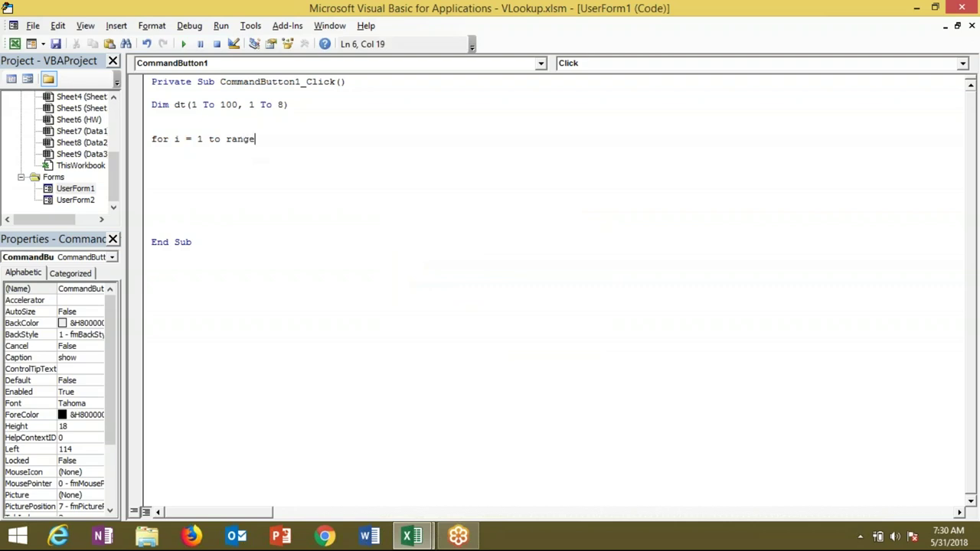
pyautogui.write('("')
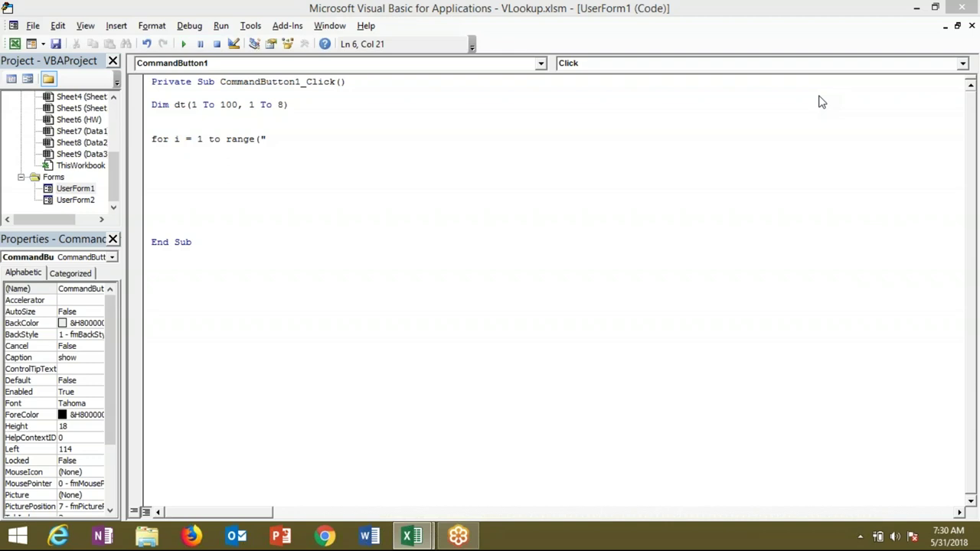
pyautogui.click(374, 132)
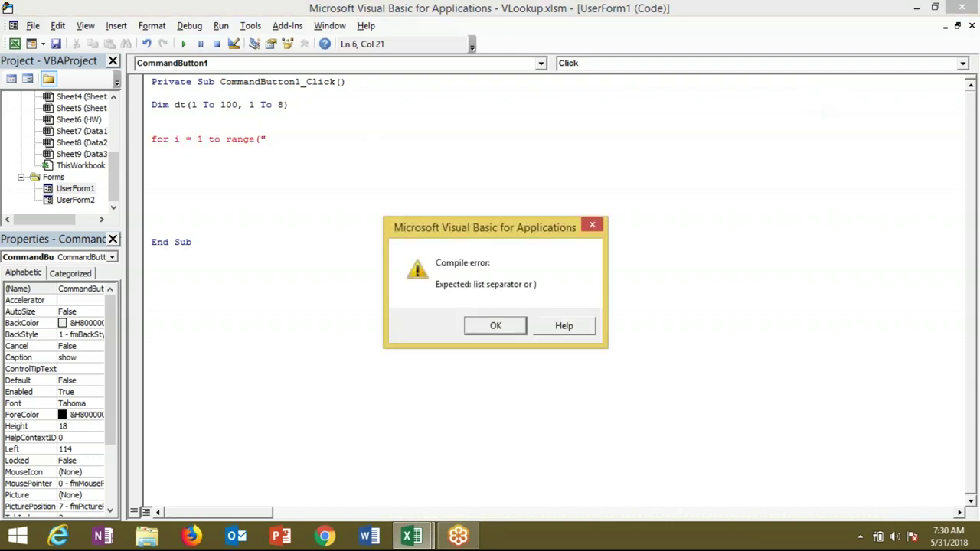
pyautogui.press('Return')
pyautogui.write('A')
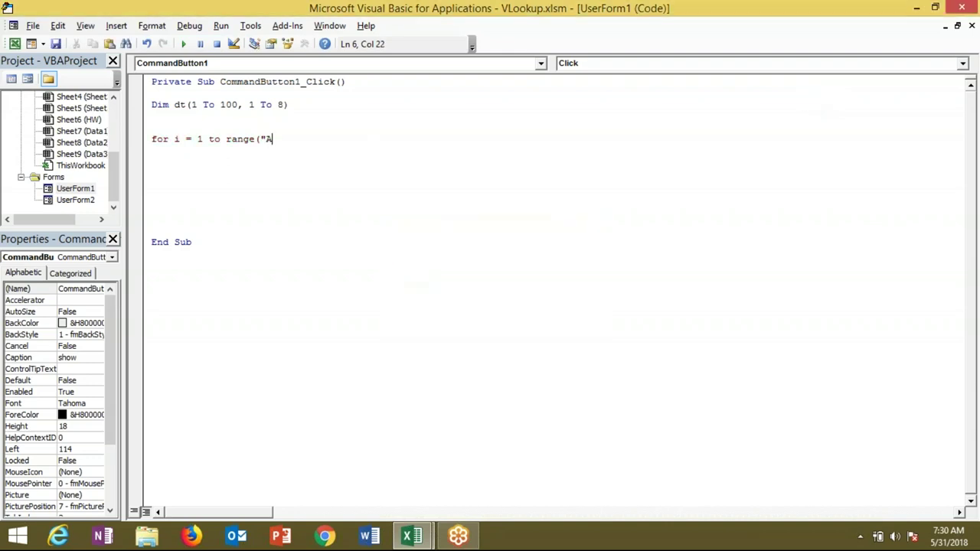
pyautogui.write('65000")')
pyautogui.write('.end')
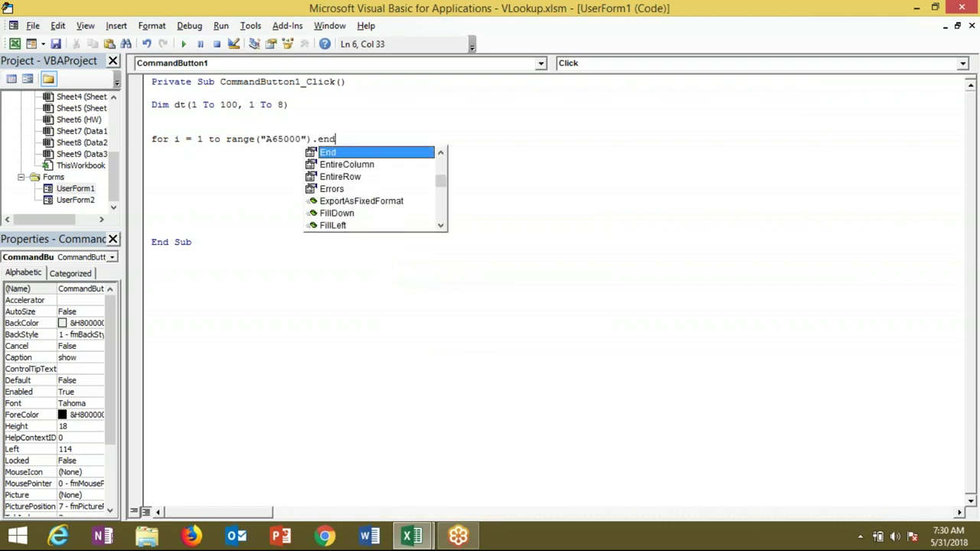
pyautogui.press('Tab')
pyautogui.write('(')
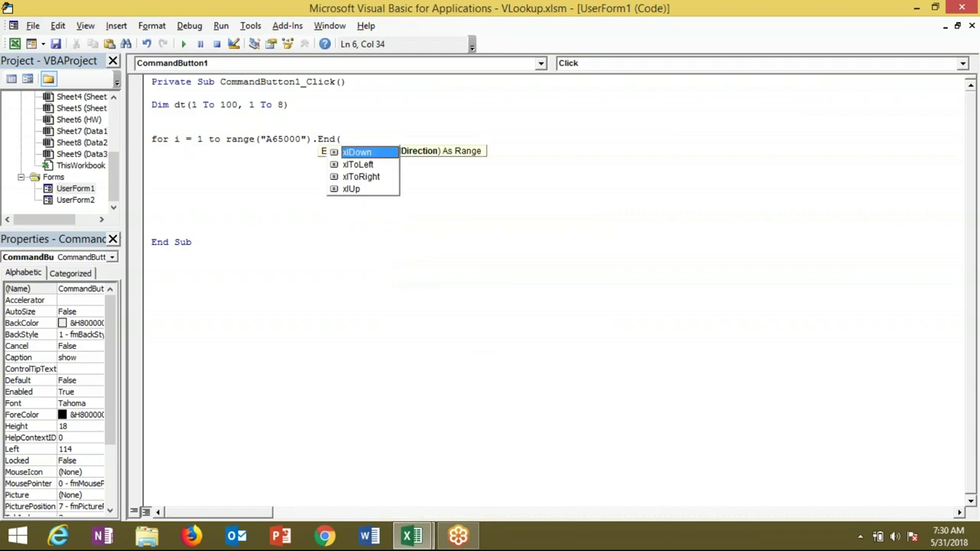
pyautogui.press('Down')
pyautogui.press('Down')
pyautogui.press('Down')
pyautogui.press('Tab')
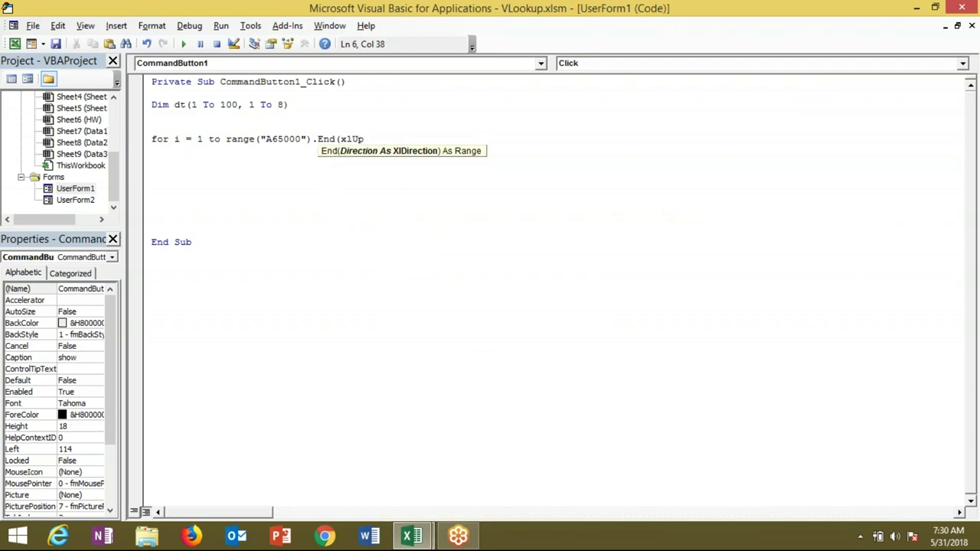
pyautogui.write(').ro')
pyautogui.press('Tab')
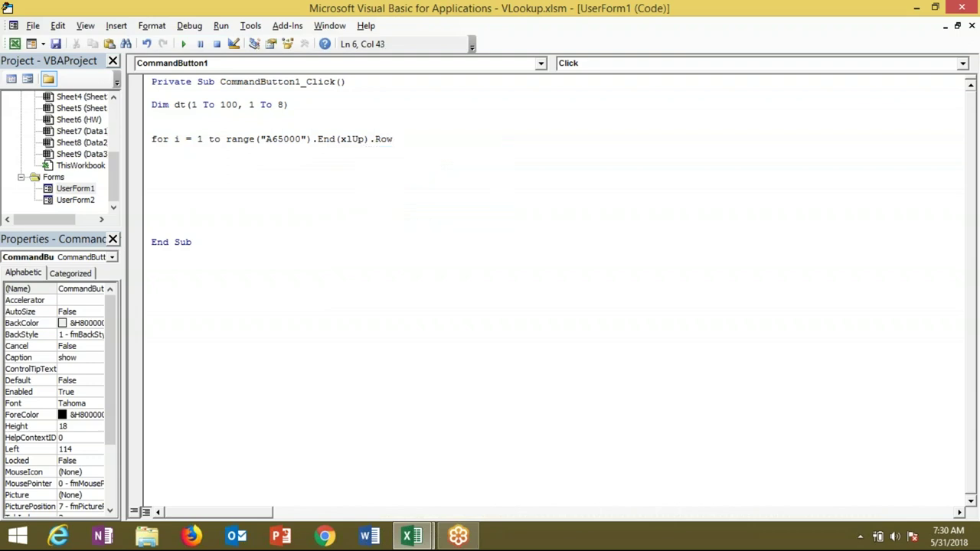
# Begin changing the column letter A in the Range("A65000") reference.
pyautogui.click(336, 162)
pyautogui.click(273, 138)
pyautogui.press('BackSpace')
pyautogui.write('b')
pyautogui.press('BackSpace')
# Finish the reference as a65000, then copy the HW table B1:I101 onto a new sheet.
pyautogui.write('a')
pyautogui.click(268, 172)
pyautogui.hotkey('alt', 'Tab')
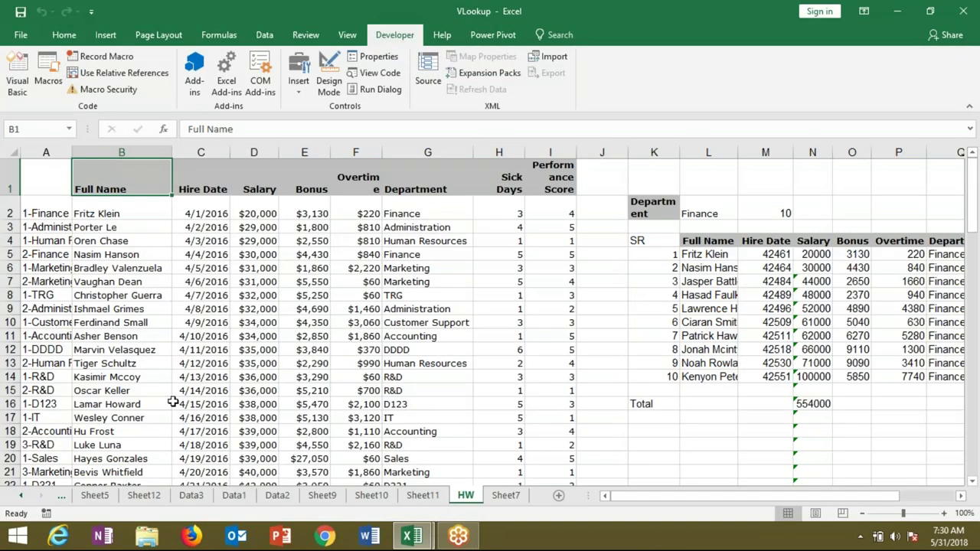
pyautogui.hotkey('ctrl', 'shift', 'Right')
pyautogui.hotkey('ctrl', 'shift', 'Down')
pyautogui.hotkey('ctrl', 'c')
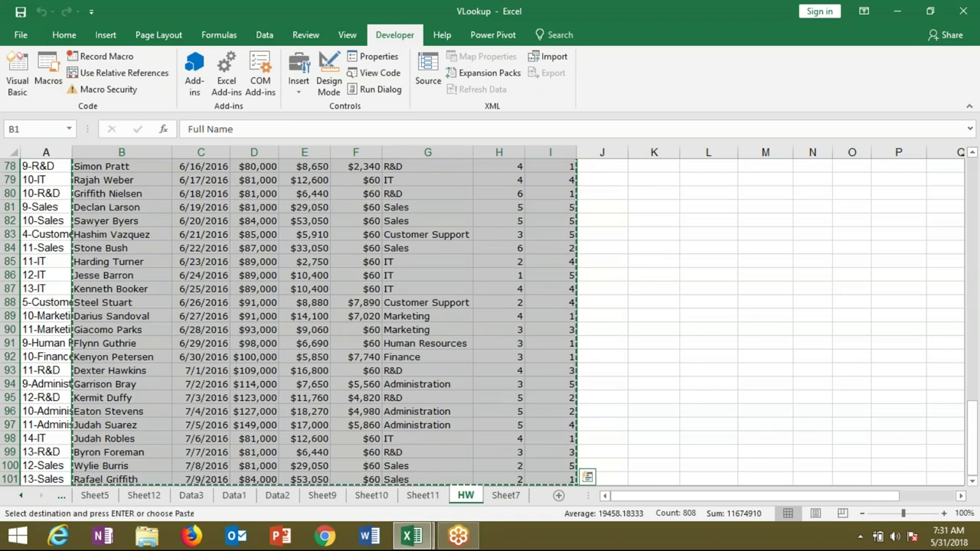
pyautogui.click(565, 495)
pyautogui.hotkey('ctrl', 'v')
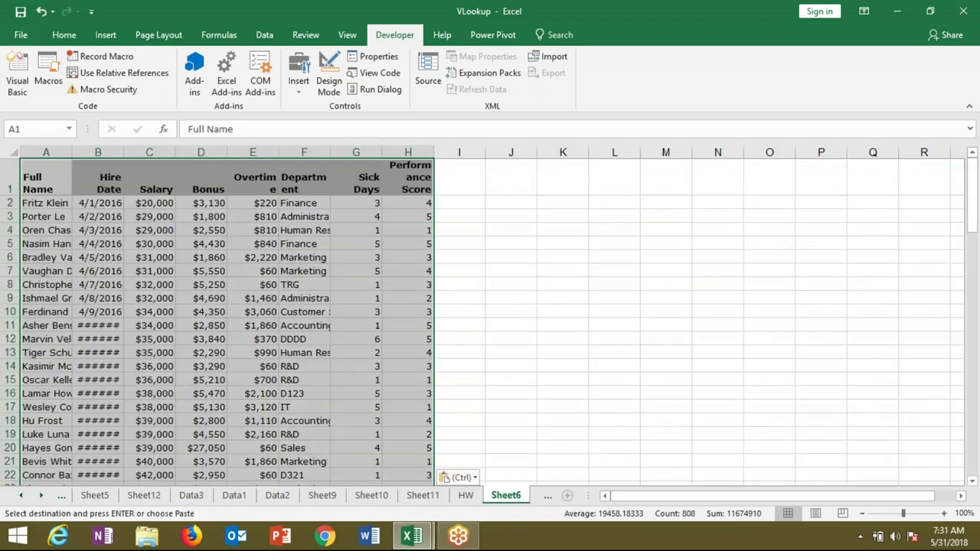
# Autofit columns B and F on Sheet6 so Hire Date and Department values show fully.
pyautogui.click(299, 323)
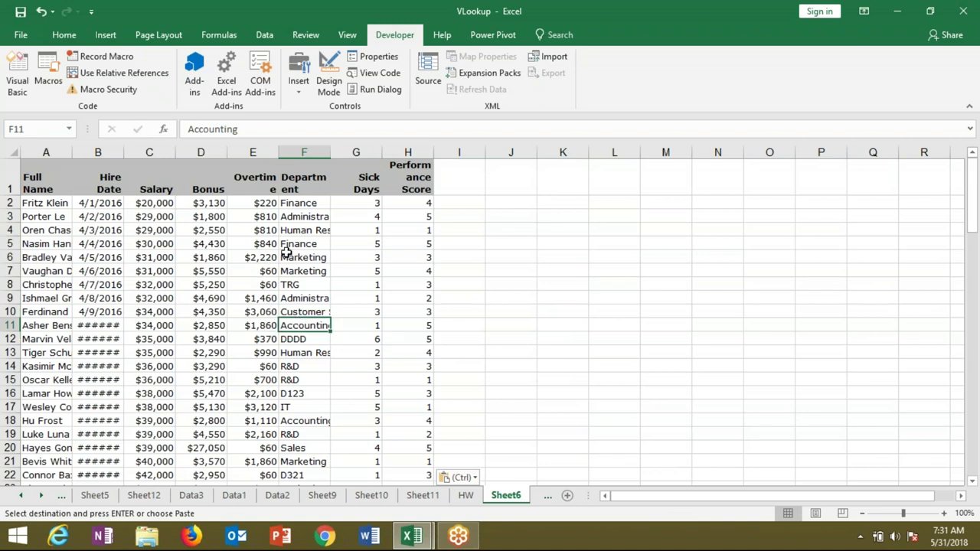
pyautogui.doubleClick(123, 153)
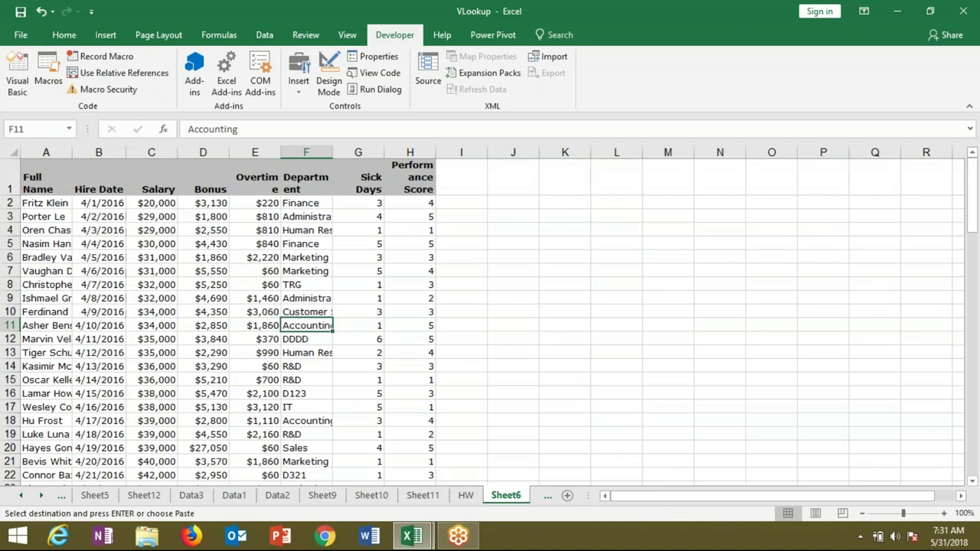
pyautogui.click(102, 191)
pyautogui.doubleClick(332, 152)
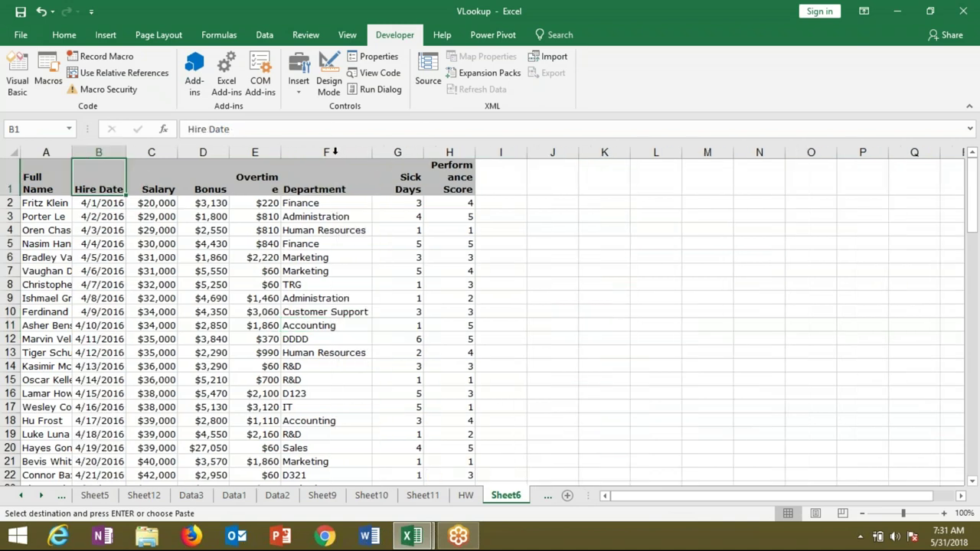
pyautogui.click(320, 204)
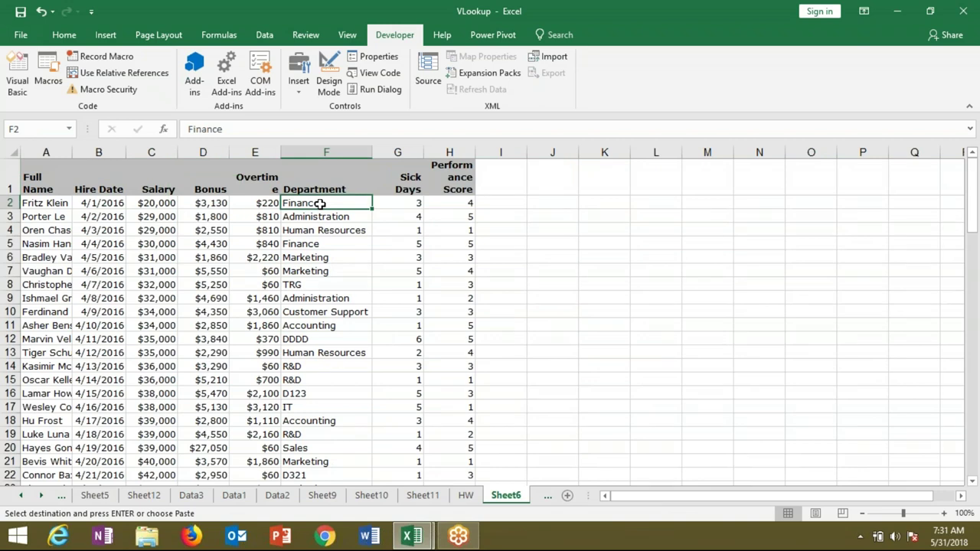
pyautogui.hotkey('alt', 'F11')
pyautogui.click(151, 161)
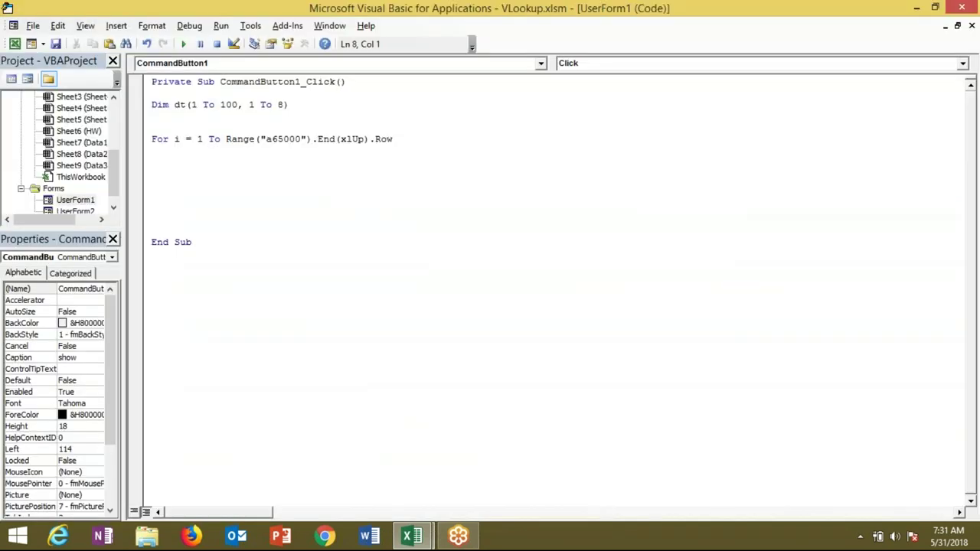
# Write If Range("F" & i).Value = Me.TextBox1.Value Then inside the loop.
pyautogui.click(320, 205)
pyautogui.press('Up')
pyautogui.press('Up')
pyautogui.press('Up')
pyautogui.write('if range("F" & i)')
pyautogui.write('.v')
pyautogui.press('Down')
pyautogui.press('Tab')
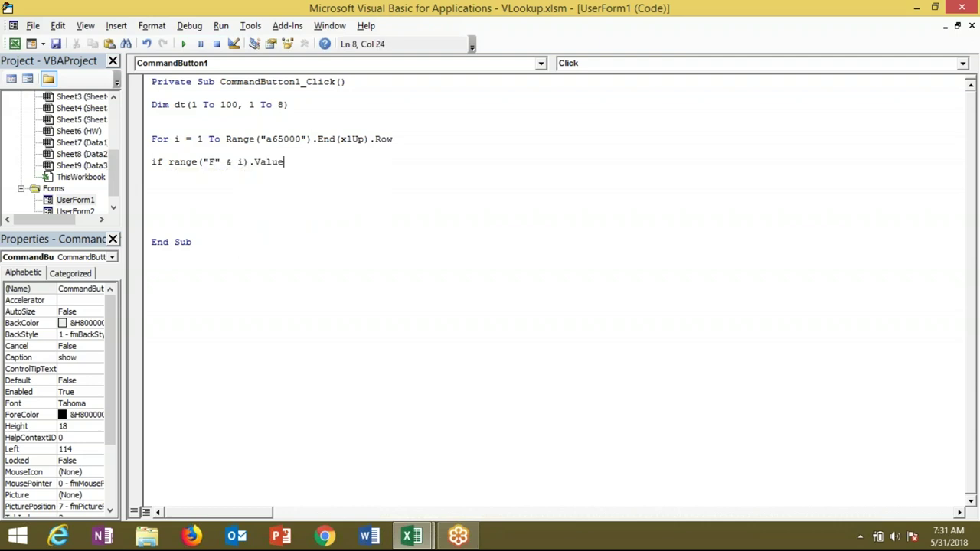
pyautogui.write('=')
pyautogui.write('me')
pyautogui.write('.te')
pyautogui.press('Tab')
pyautogui.write('.v')
pyautogui.press('Tab')
pyautogui.write('the')
pyautogui.write('n')
pyautogui.press('Return')
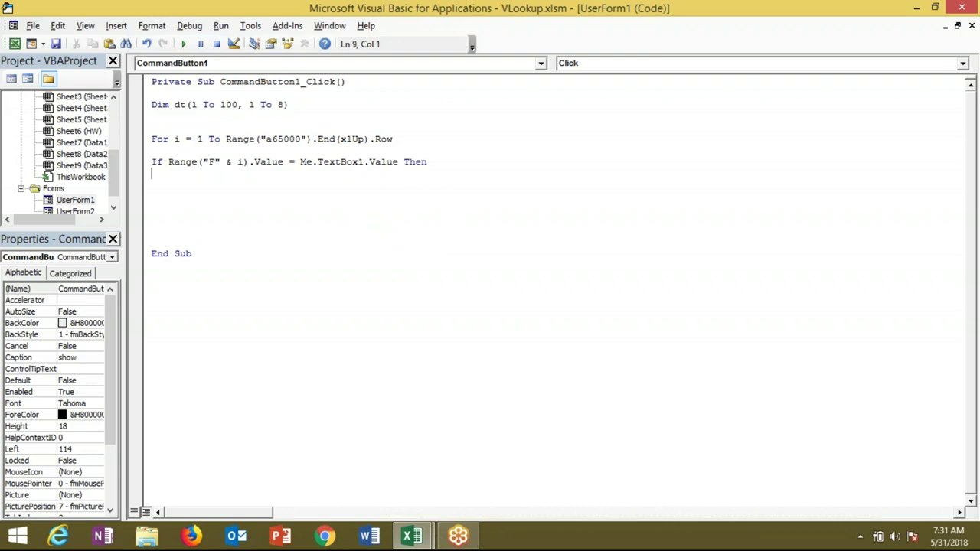
# Wrap both sides of the If comparison in UCase for a case-insensitive match.
pyautogui.click(169, 162)
pyautogui.write('ucase(')
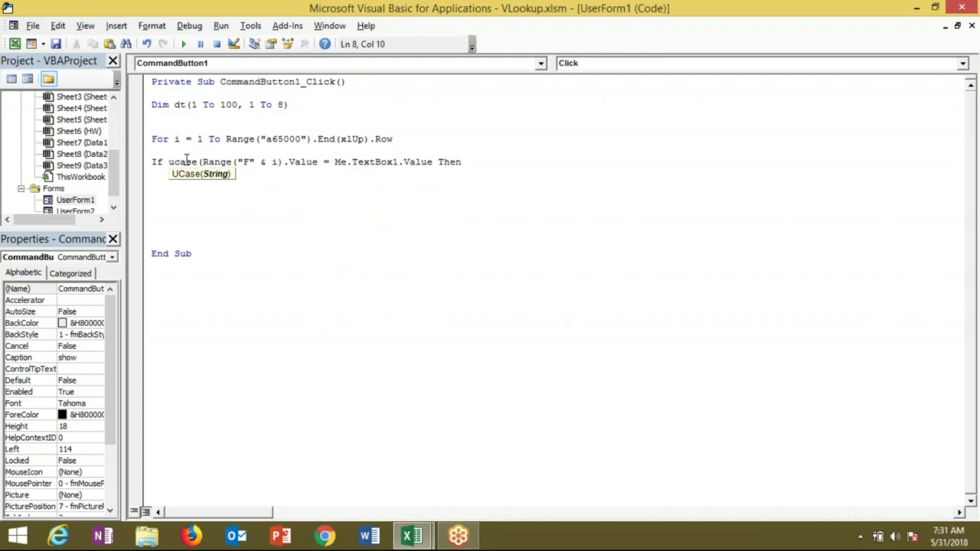
pyautogui.click(318, 163)
pyautogui.write(')')
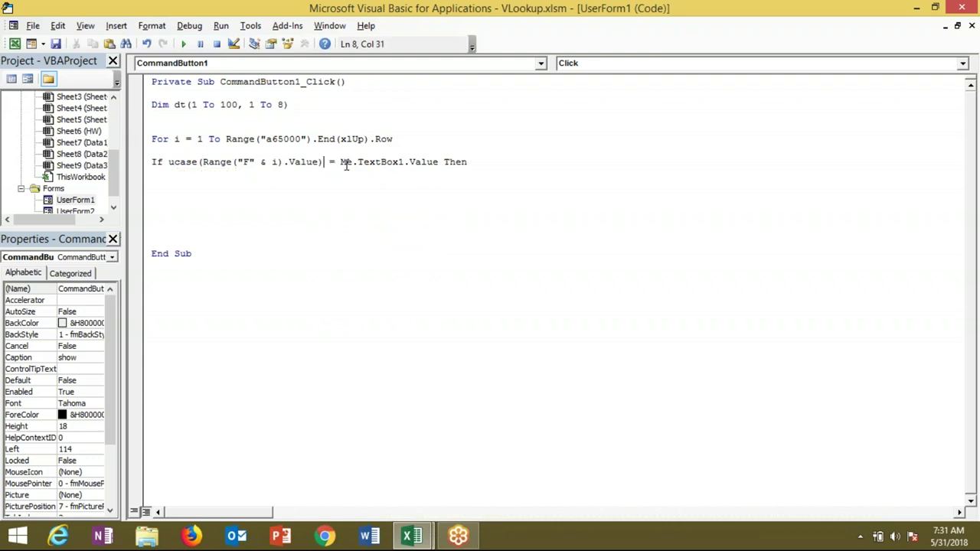
pyautogui.click(345, 164)
pyautogui.write('ucase(')
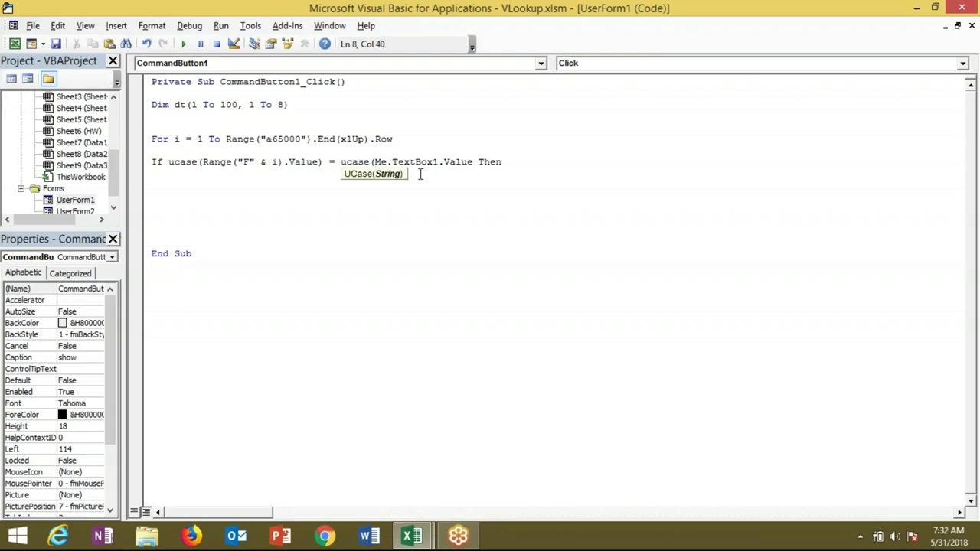
pyautogui.click(474, 161)
pyautogui.write(')')
pyautogui.click(436, 180)
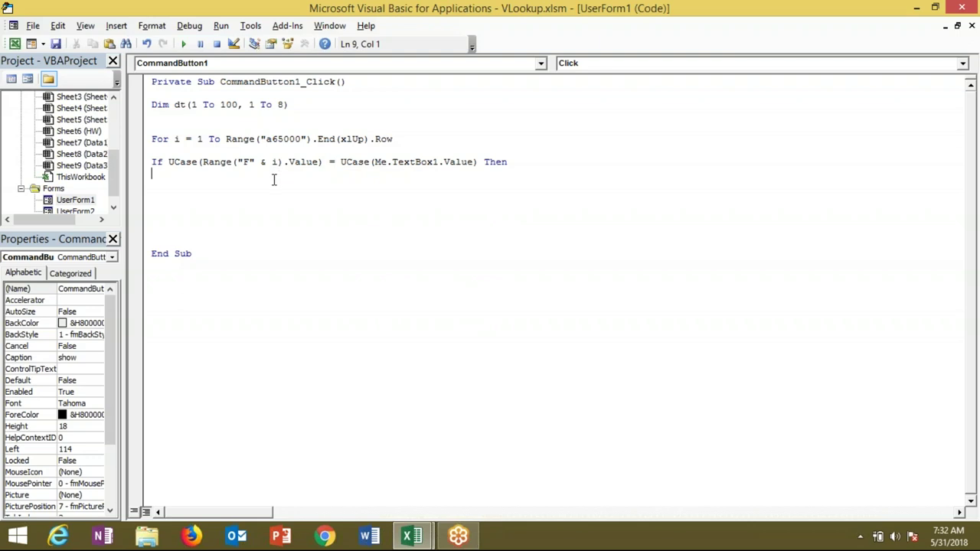
# Start the inner loop 'for j= 1 to 8' below the If line.
pyautogui.press('Return')
pyautogui.press('Up')
pyautogui.write('d')
pyautogui.press('BackSpace')
pyautogui.write('for j= 1 to 8')
# Confirm the 8 header columns, then write dt(i,j)=cells(i,j).value inside the inner loop.
pyautogui.hotkey('alt', 'Tab')
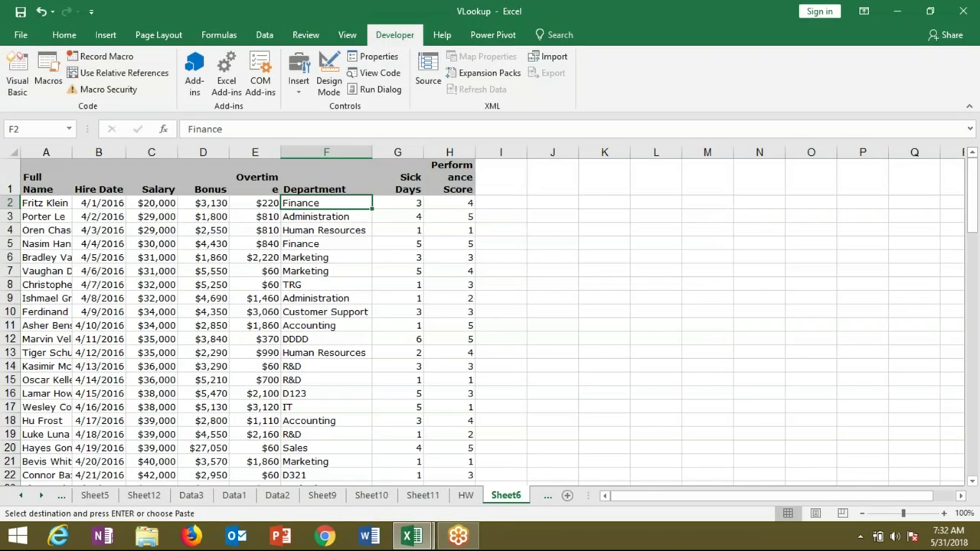
pyautogui.hotkey('ctrl', 'Home')
pyautogui.hotkey('ctrl', 'shift', 'Right')
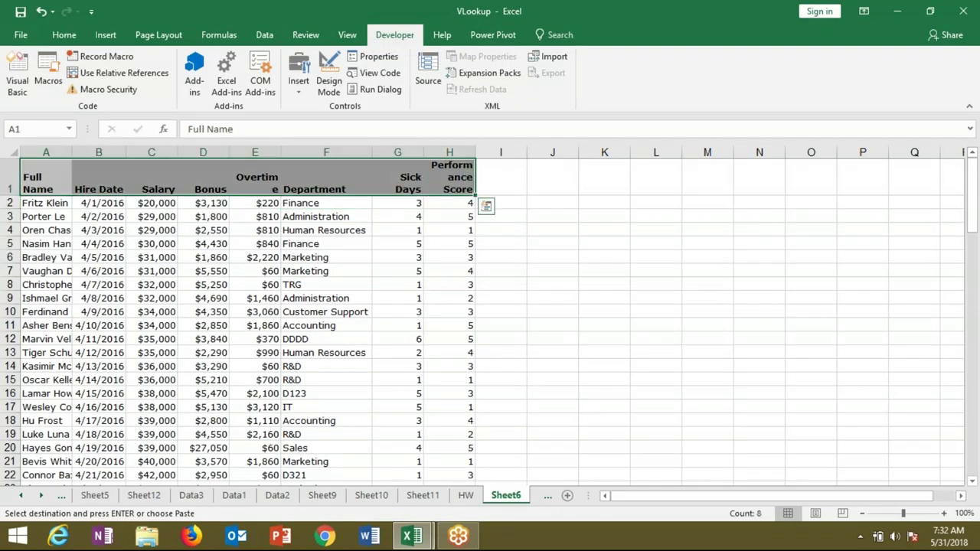
pyautogui.hotkey('alt', 'Tab')
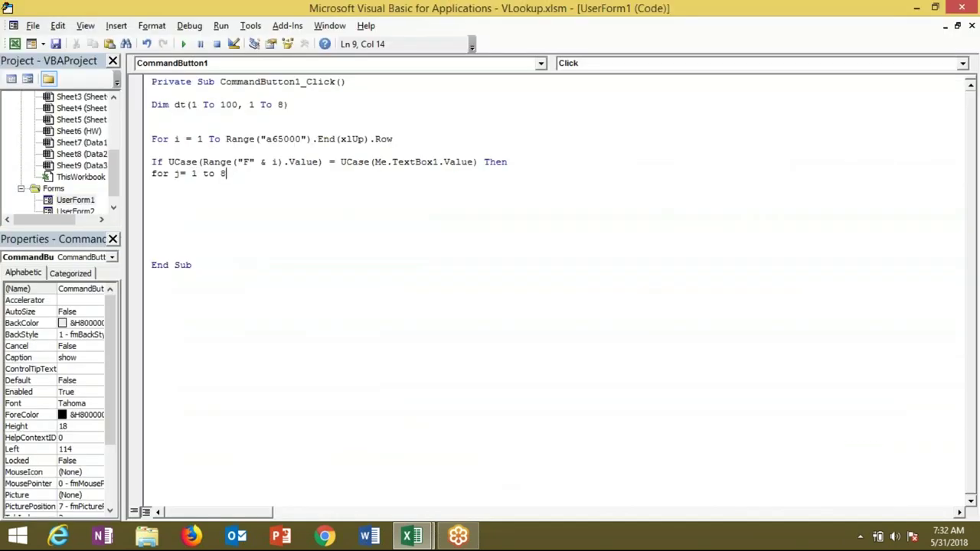
pyautogui.press('Return')
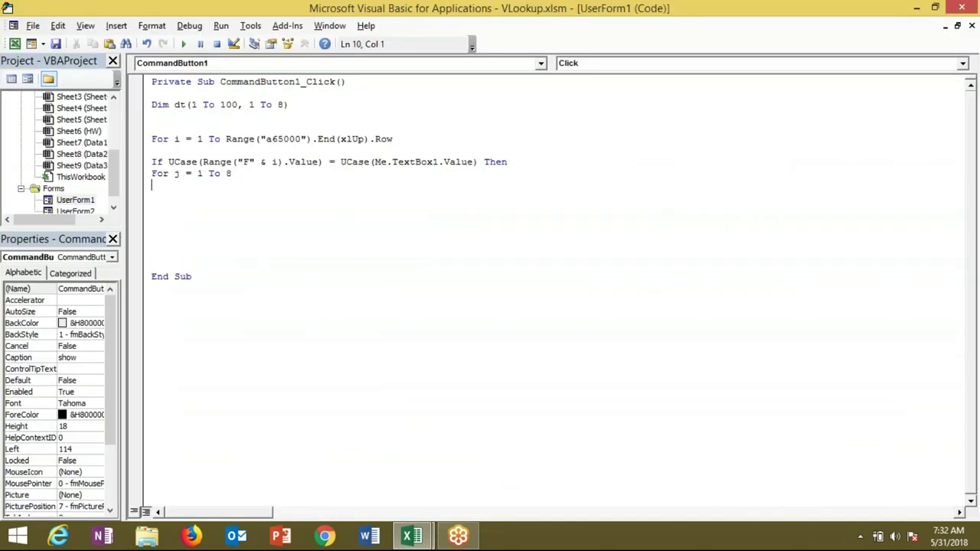
pyautogui.write('dt')
pyautogui.write('(i,j)')
pyautogui.write('=cells(')
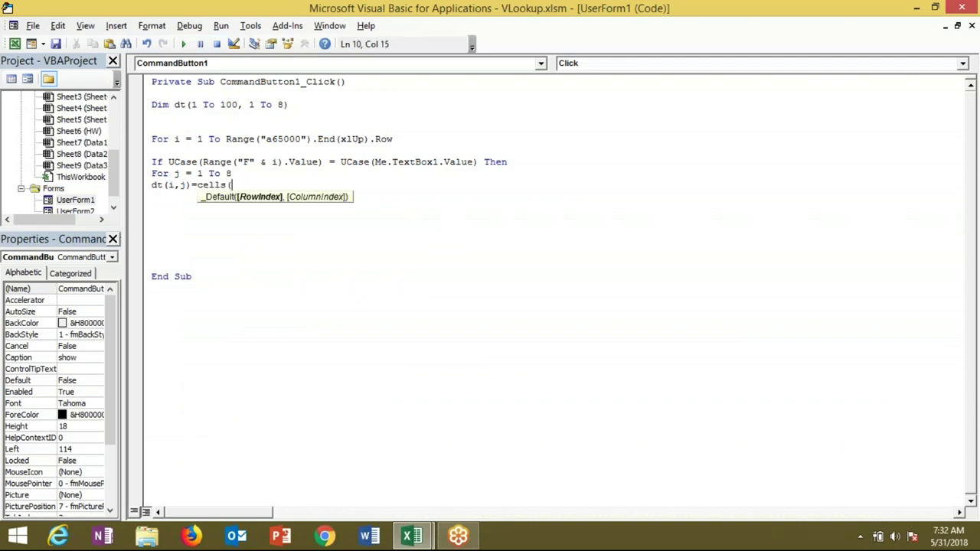
pyautogui.write('i,j')
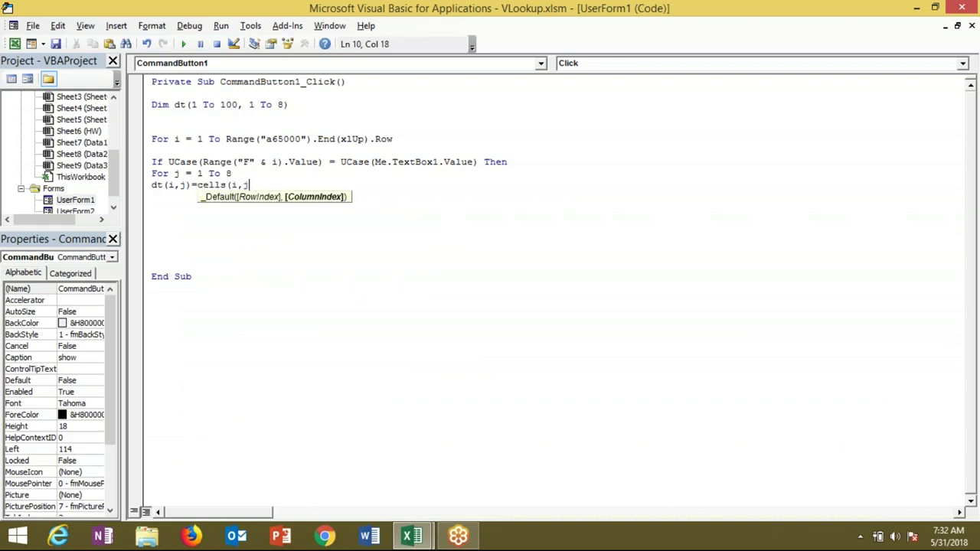
pyautogui.write(').value')
pyautogui.press('Return')
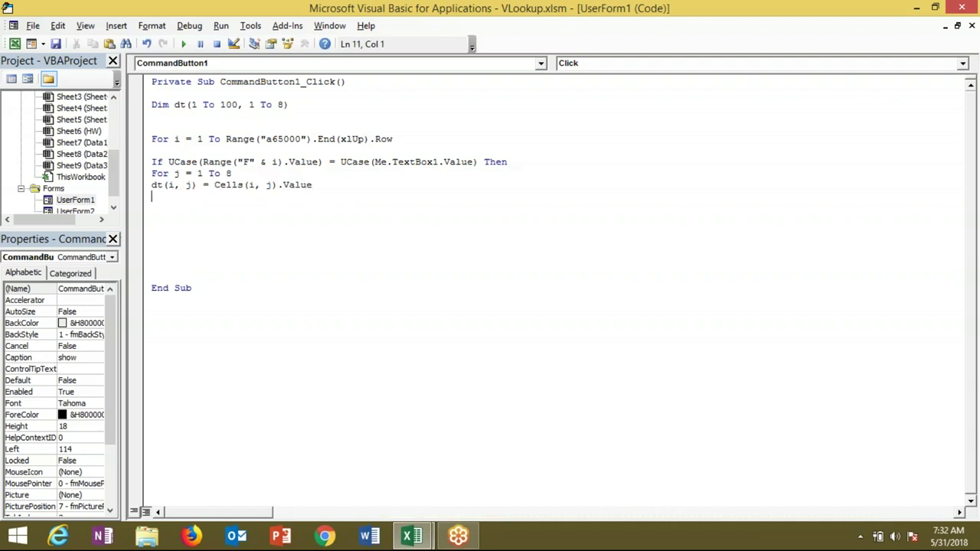
# Close the blocks with Next j, End If and Next i, removing the extra blank line.
pyautogui.write('next ')
pyautogui.write('j')
pyautogui.press('Return')
pyautogui.write('end')
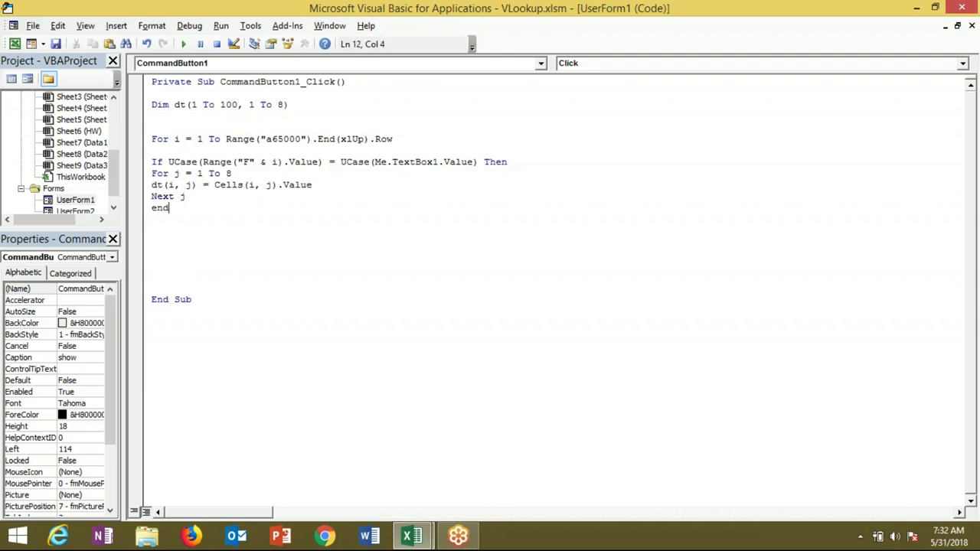
pyautogui.write(' if')
pyautogui.press('Return')
pyautogui.write('next i')
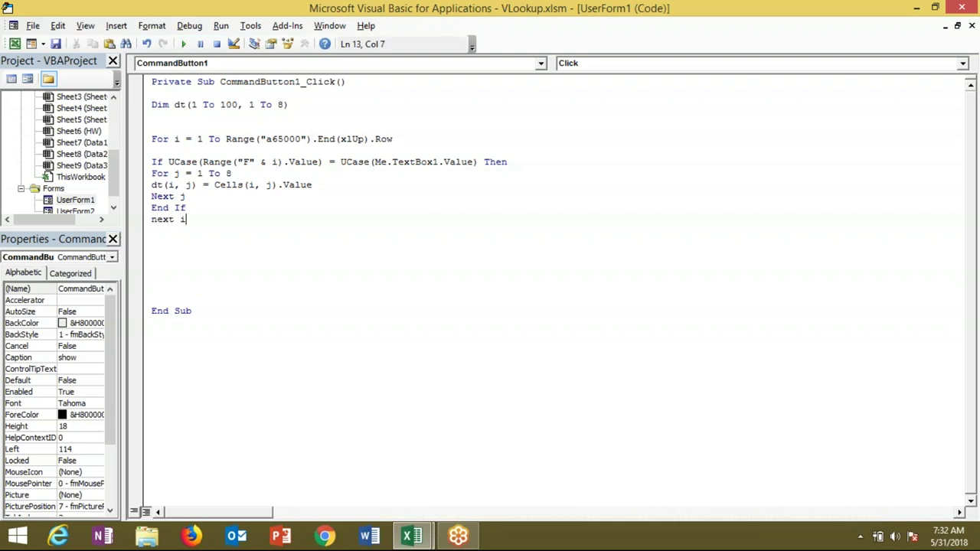
pyautogui.press('Return')
pyautogui.press('Return')
pyautogui.press('Up')
pyautogui.press('Up')
pyautogui.press('Up')
pyautogui.press('Up')
pyautogui.press('Up')
pyautogui.press('Down')
pyautogui.press('Down')
pyautogui.press('Down')
pyautogui.press('Down')
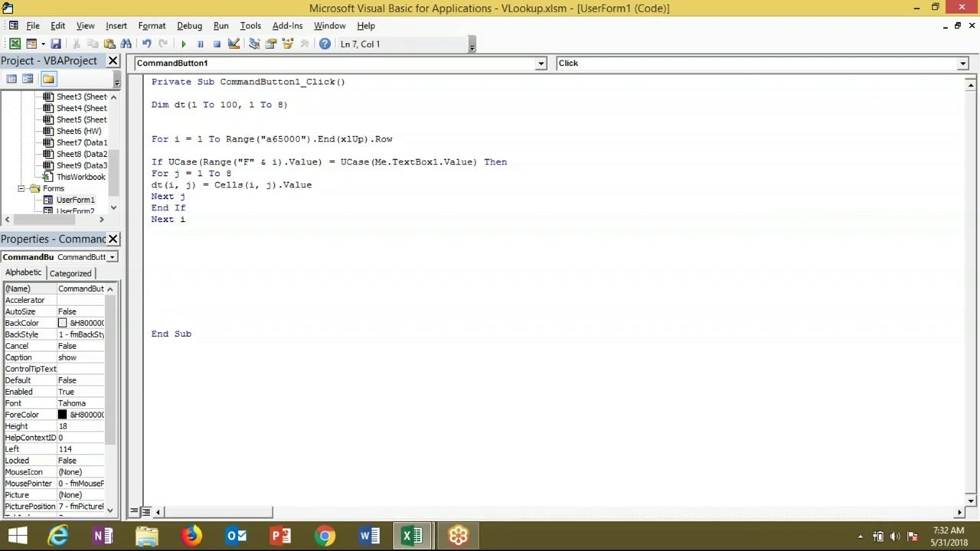
pyautogui.press('Delete')
pyautogui.press('Up')
pyautogui.press('Down')
pyautogui.press('Down')
pyautogui.press('Down')
pyautogui.press('Down')
pyautogui.press('Down')
pyautogui.press('Down')
pyautogui.press('Down')
pyautogui.press('Up')
pyautogui.press('Up')
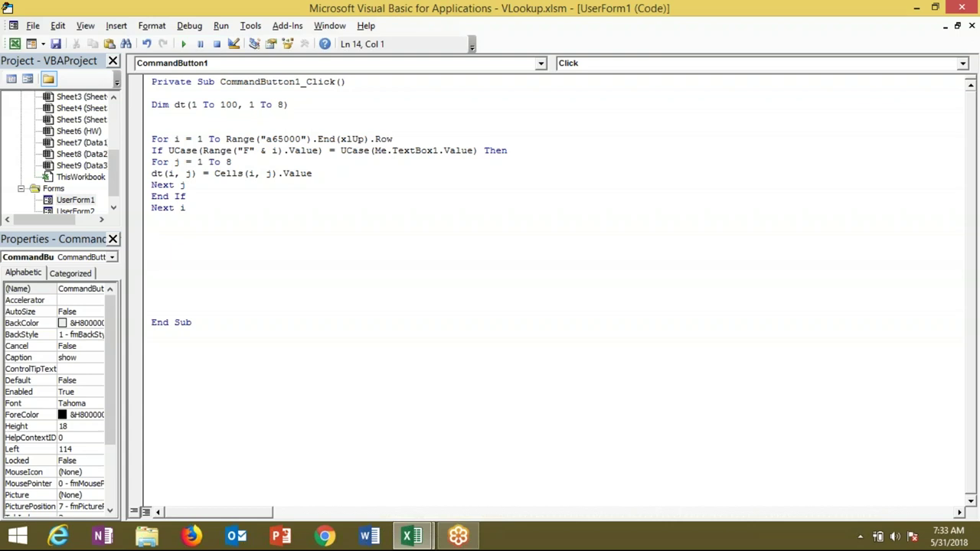
# Add the line Me.ListBox1.List = dt before End Sub.
pyautogui.write('me')
pyautogui.write('.li')
pyautogui.press('Tab')
pyautogui.write('.')
pyautogui.write(';')
pyautogui.press('BackSpace')
pyautogui.write('.List')
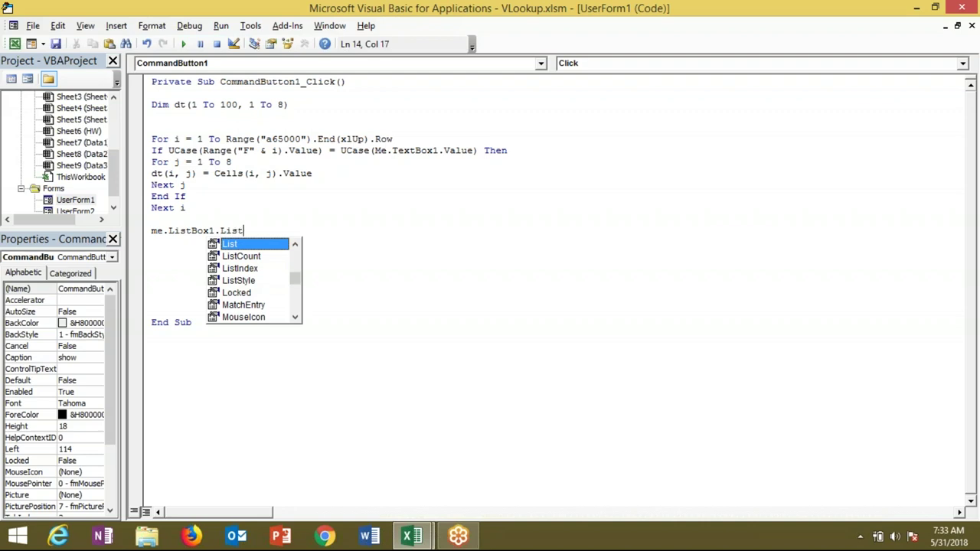
pyautogui.press('Escape')
pyautogui.write('=dt')
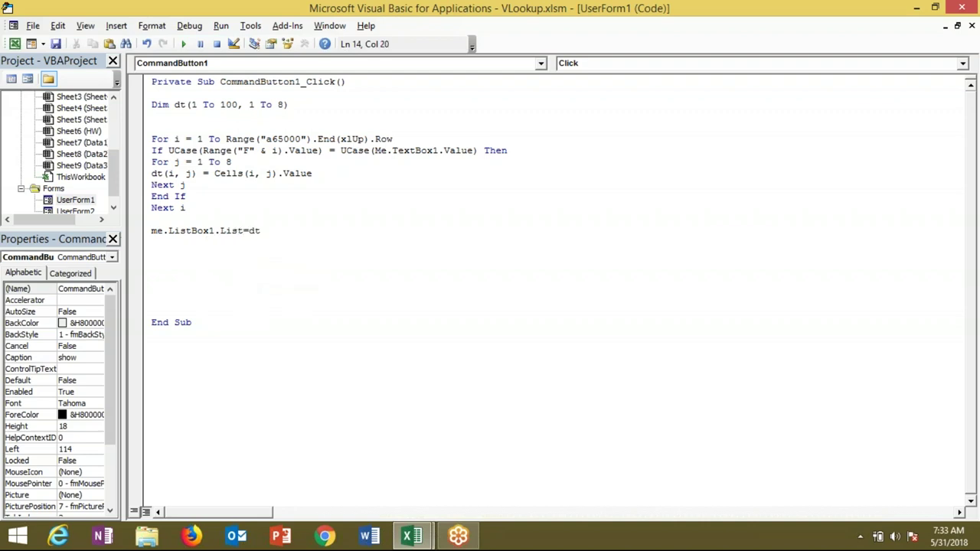
pyautogui.press('Return')
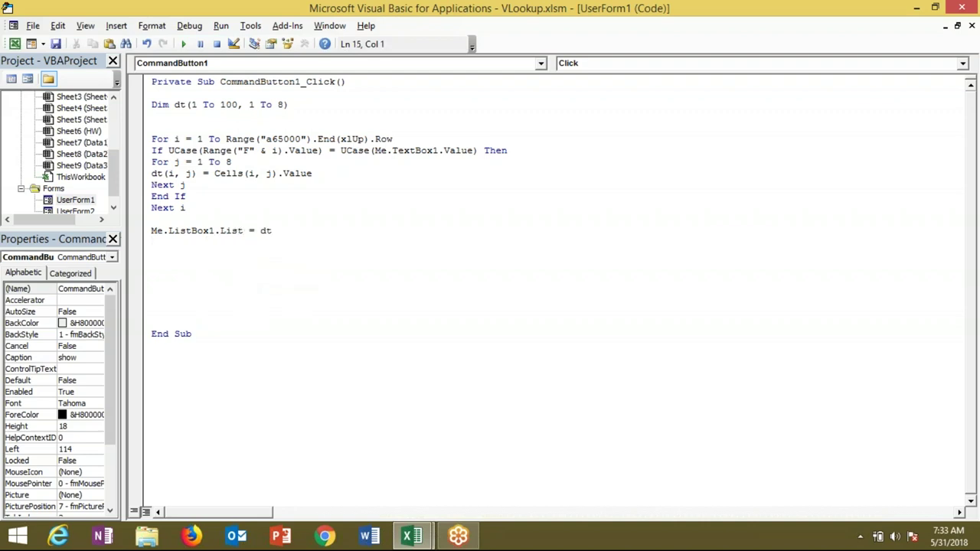
# Set UserForm1's ListBox1 ColumnCount to 8.
pyautogui.doubleClick(89, 200)
pyautogui.click(192, 203)
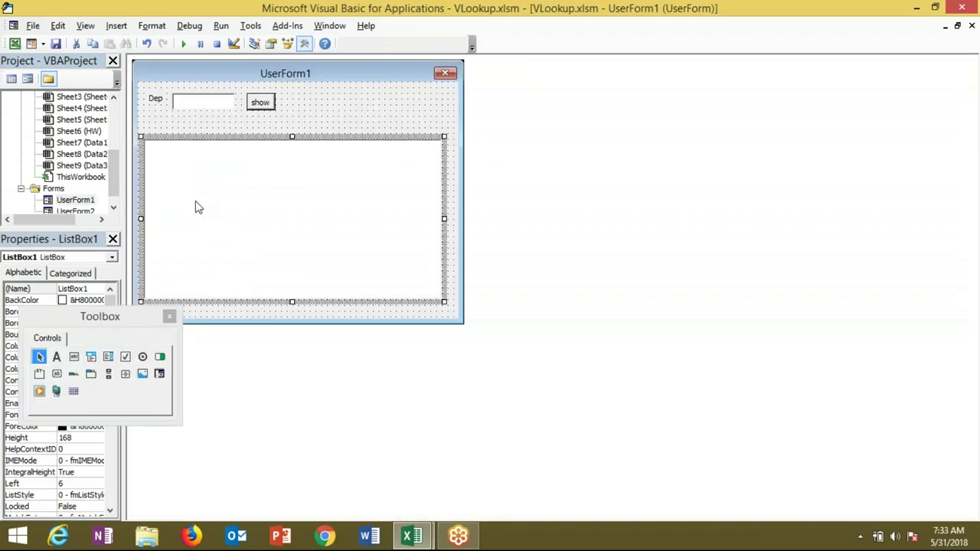
pyautogui.moveTo(91, 319); pyautogui.dragTo(607, 112)
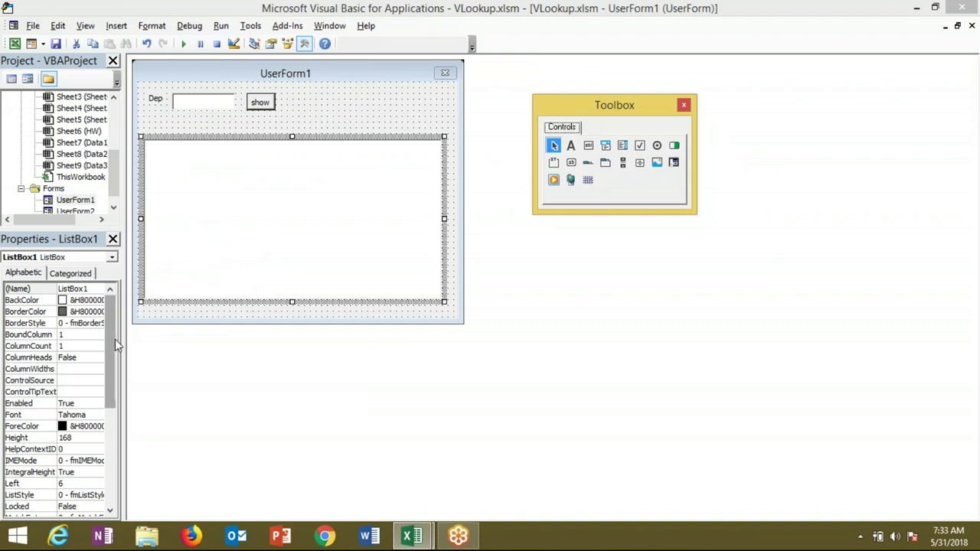
pyautogui.click(73, 346)
pyautogui.doubleClick(60, 346)
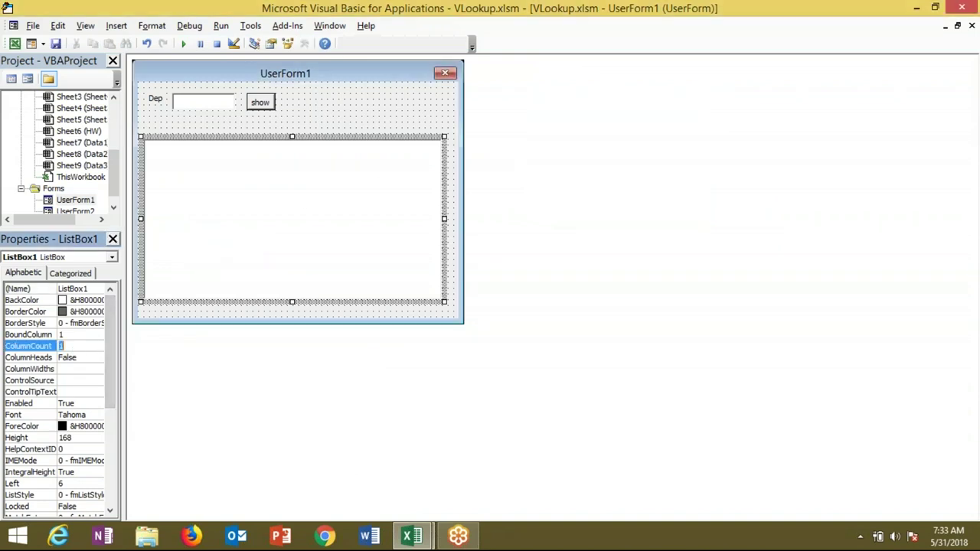
pyautogui.write('8')
pyautogui.click(79, 368)
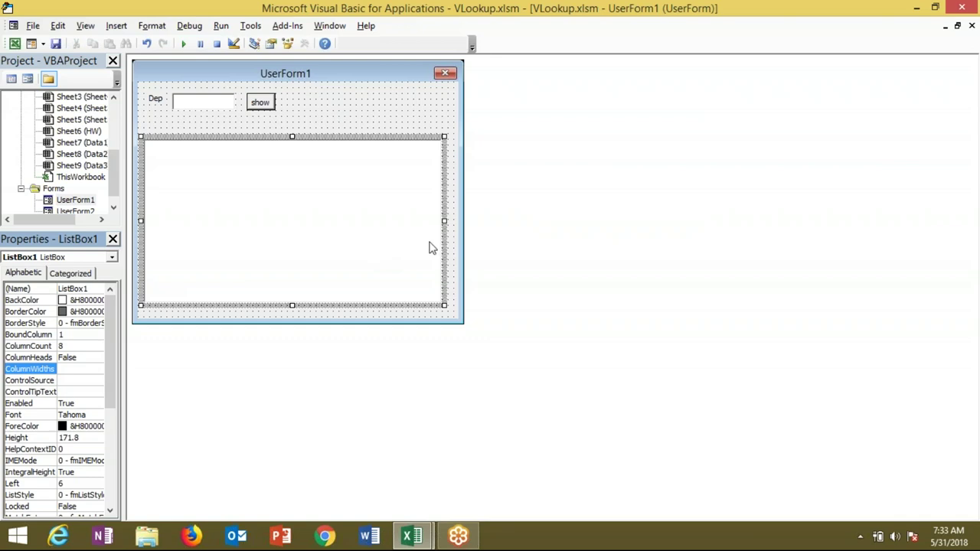
# Widen UserForm1, stretch ListBox1 to match, and run the form.
pyautogui.click(458, 181)
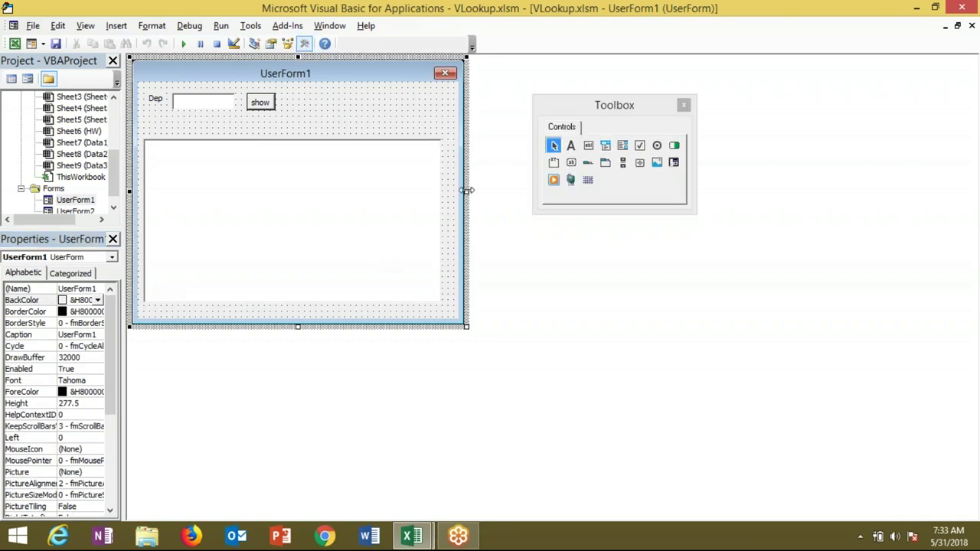
pyautogui.moveTo(467, 189); pyautogui.dragTo(652, 190)
pyautogui.click(433, 230)
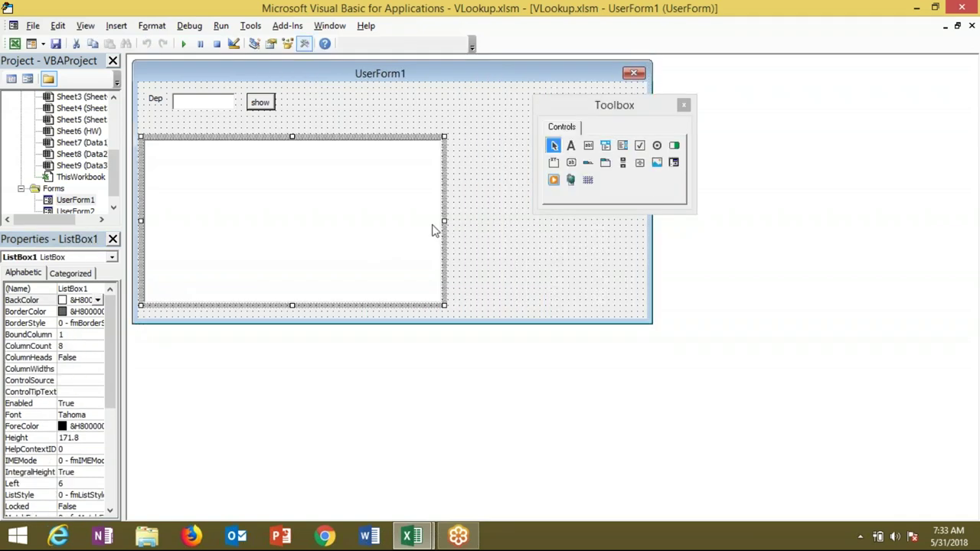
pyautogui.moveTo(446, 222); pyautogui.dragTo(632, 228)
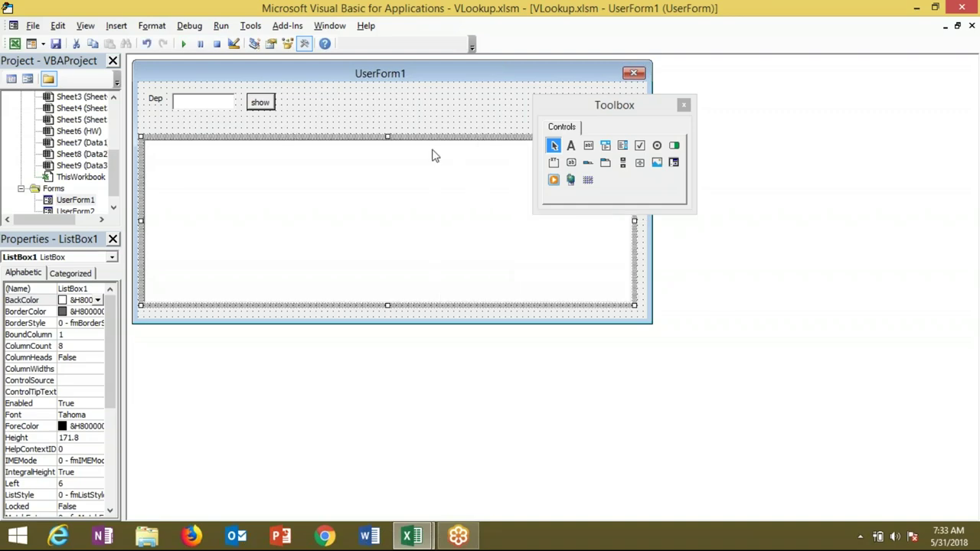
pyautogui.click(417, 132)
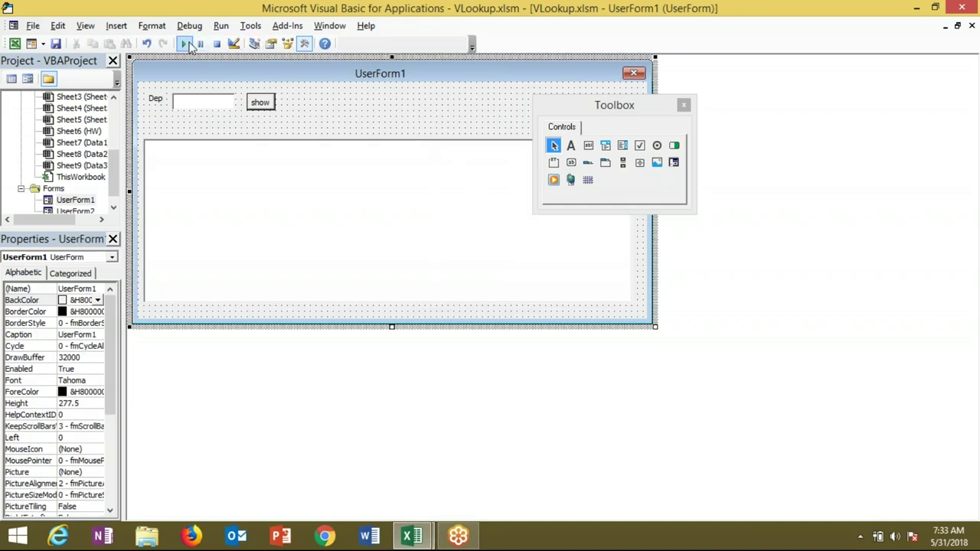
pyautogui.click(183, 44)
# Filter by Dep 'it' and scroll the list to find the matching rows far down.
pyautogui.write('it')
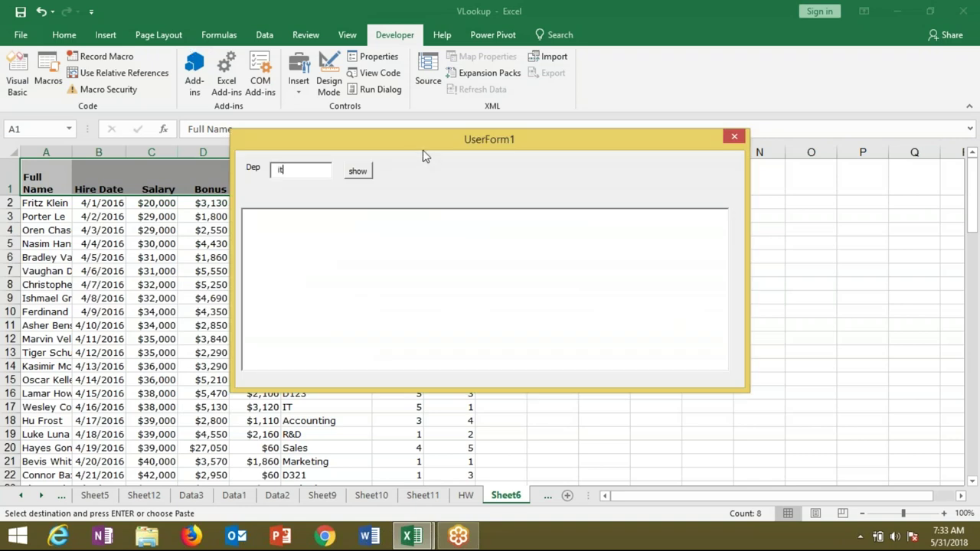
pyautogui.click(365, 175)
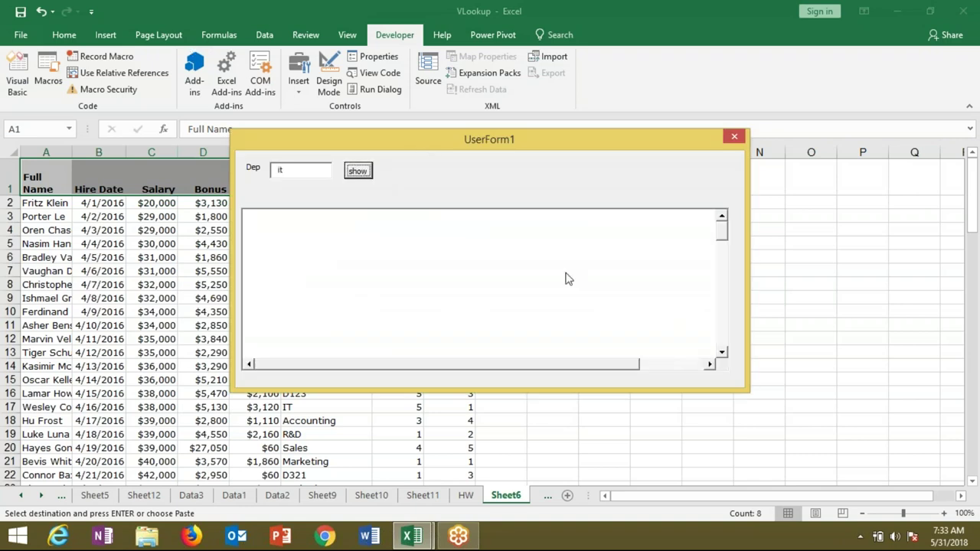
pyautogui.click(726, 256)
pyautogui.moveTo(726, 256)
pyautogui.mouseDown()
pyautogui.moveTo(721, 339)
pyautogui.moveTo(723, 157)
pyautogui.mouseUp()
# Close the form and add an r = r + 1 counter line above the inner loop.
pyautogui.click(733, 136)
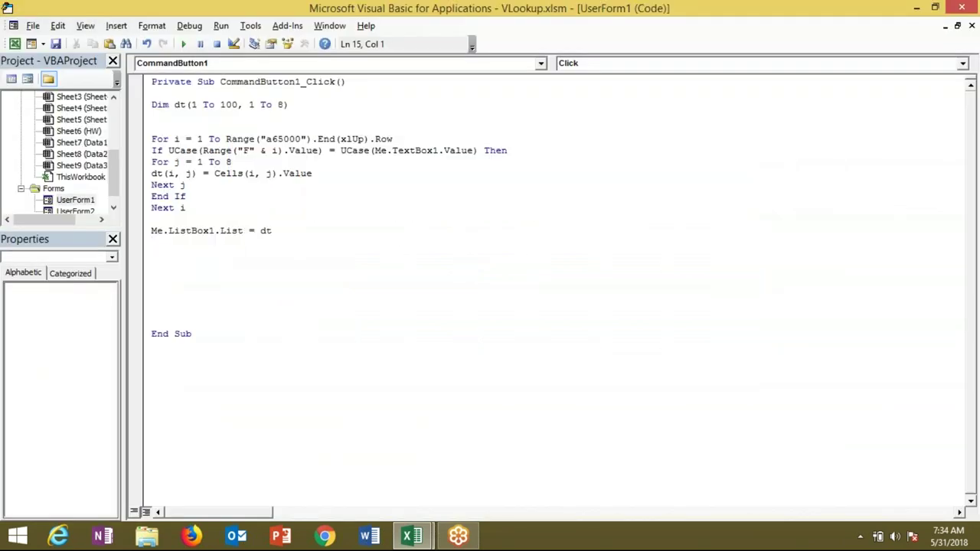
pyautogui.click(340, 219)
pyautogui.doubleClick(171, 173)
pyautogui.doubleClick(189, 174)
pyautogui.click(152, 163)
pyautogui.press('Return')
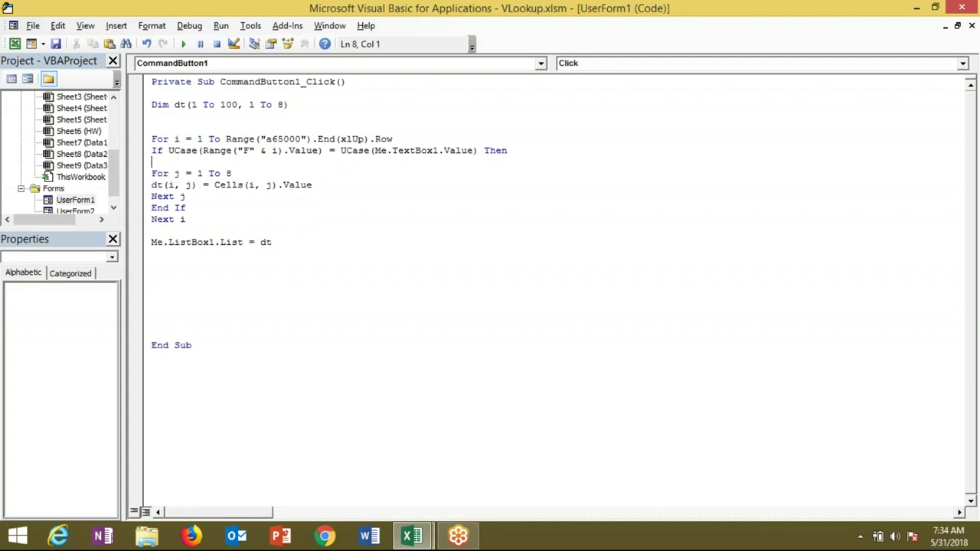
pyautogui.write('r=')
pyautogui.write('r+')
pyautogui.write('1')
pyautogui.click(186, 186)
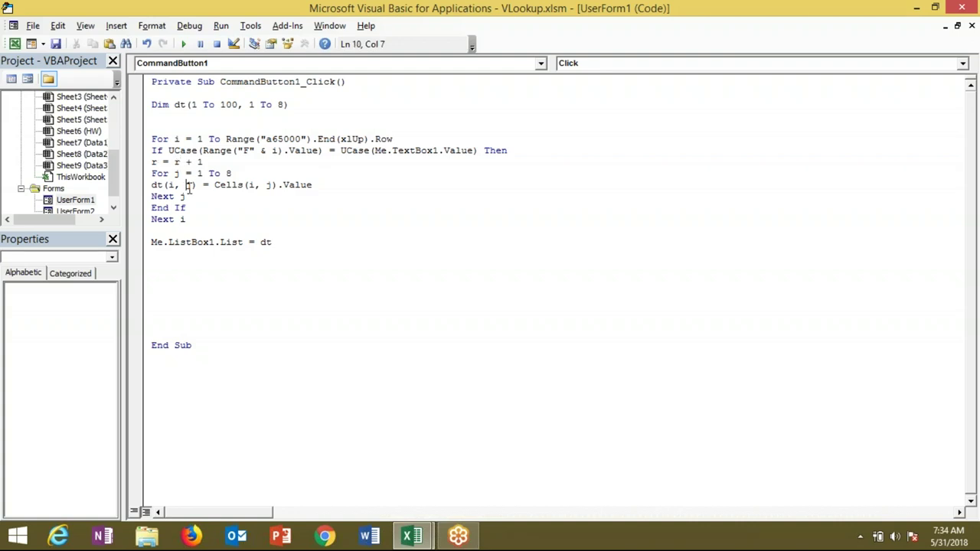
# Change dt(i, j) to dt(r, j) and run the form again.
pyautogui.click(236, 174)
pyautogui.click(173, 185)
pyautogui.press('BackSpace')
pyautogui.write('r')
pyautogui.click(217, 216)
pyautogui.click(186, 44)
# Filter by Dep 'it', confirm IT rows start at the top, and select a few rows.
pyautogui.write('I')
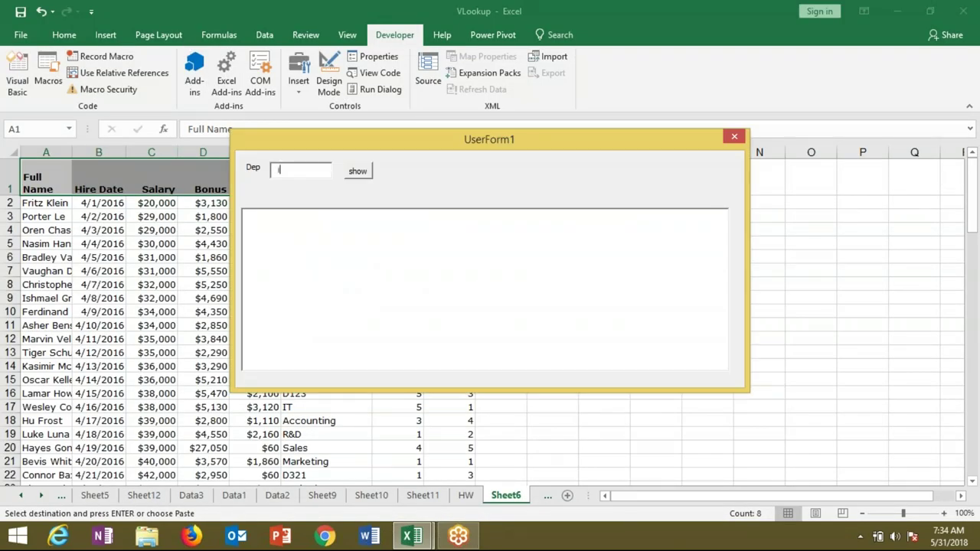
pyautogui.click(357, 170)
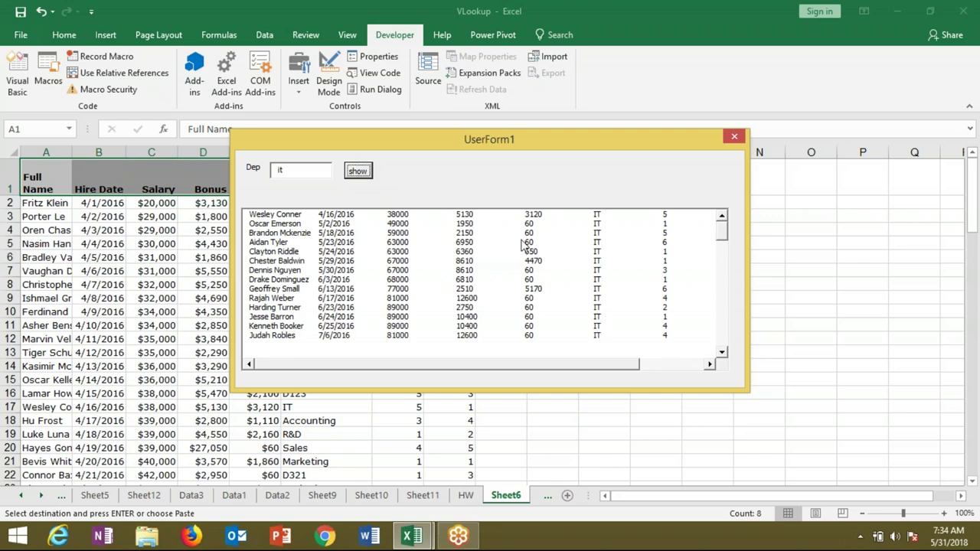
pyautogui.click(722, 239)
pyautogui.moveTo(723, 240); pyautogui.dragTo(721, 224)
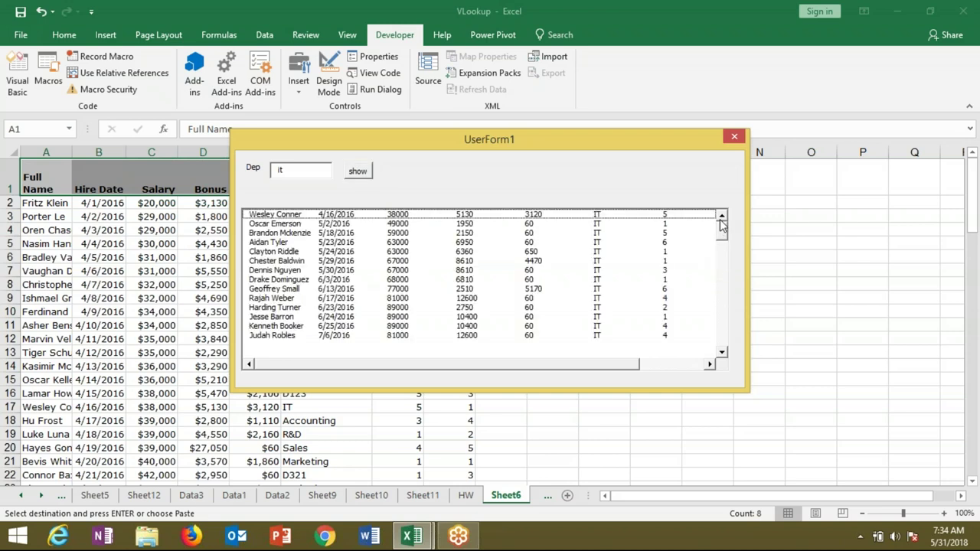
pyautogui.click(554, 253)
pyautogui.click(539, 273)
pyautogui.click(539, 281)
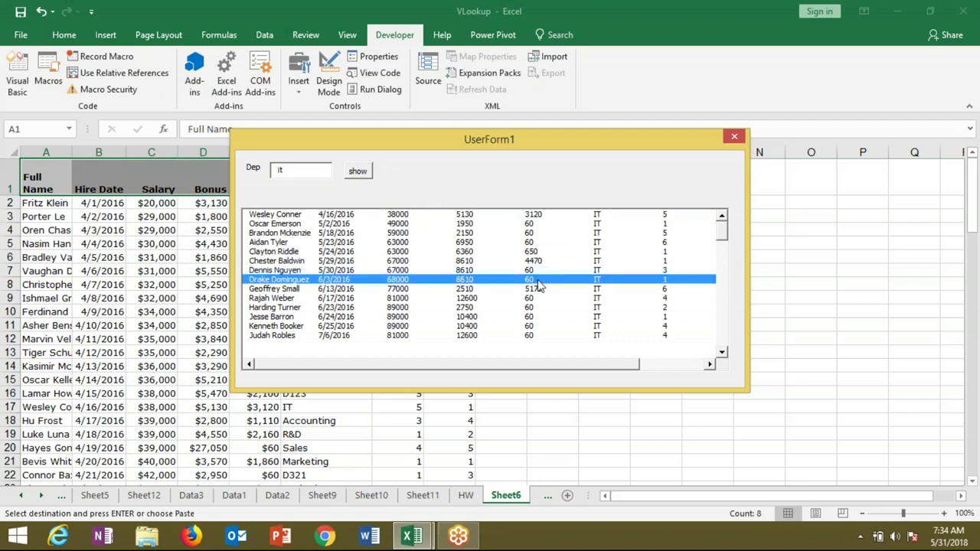
# Close the form and set ListBox1's ColumnHeads property to True.
pyautogui.click(735, 137)
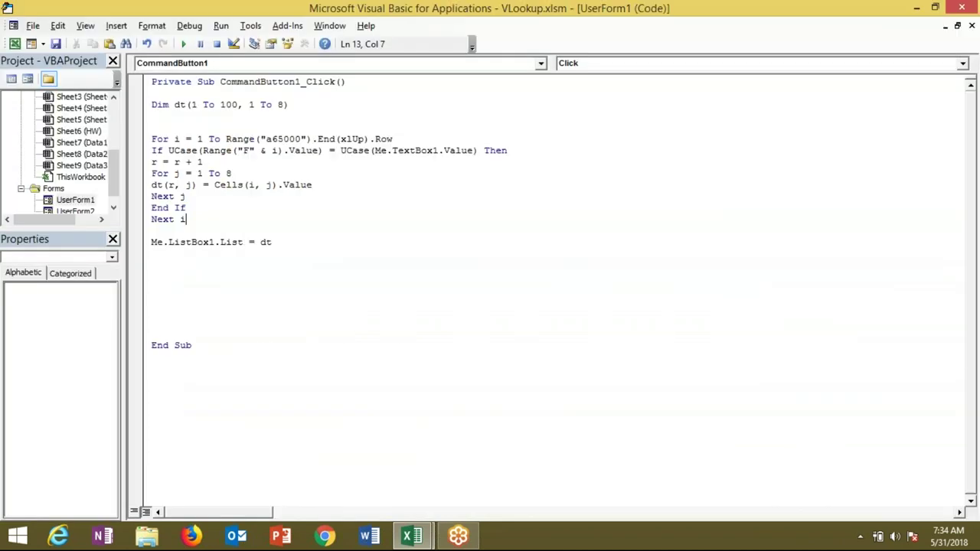
pyautogui.doubleClick(77, 199)
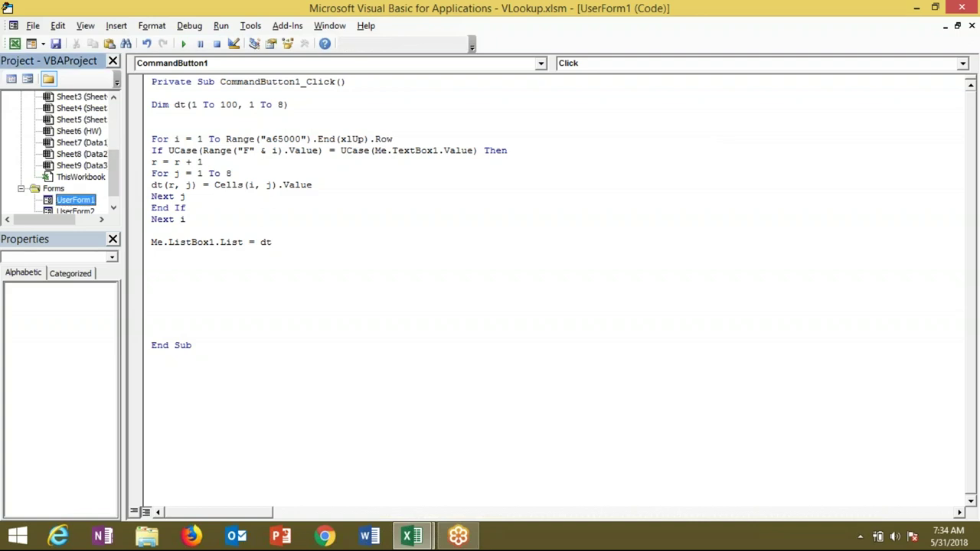
pyautogui.click(211, 188)
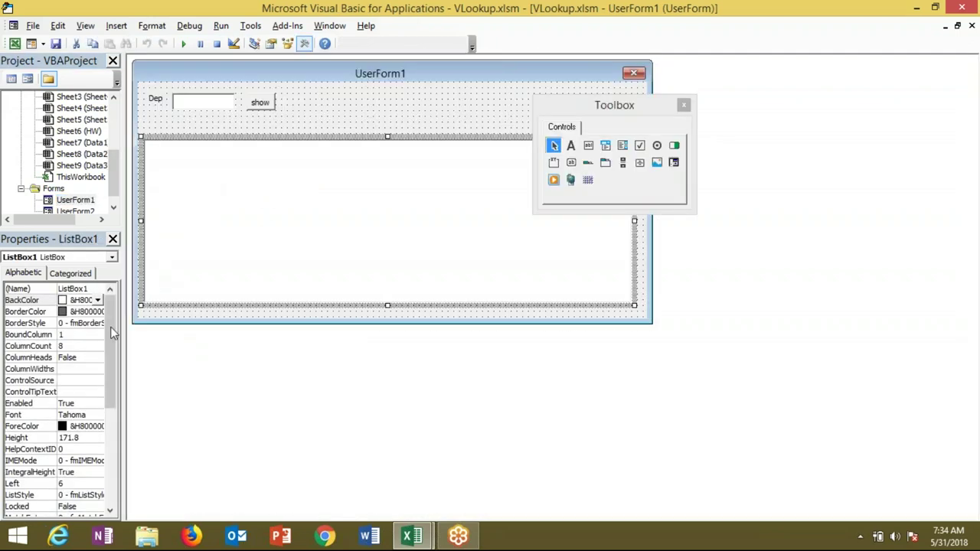
pyautogui.click(76, 357)
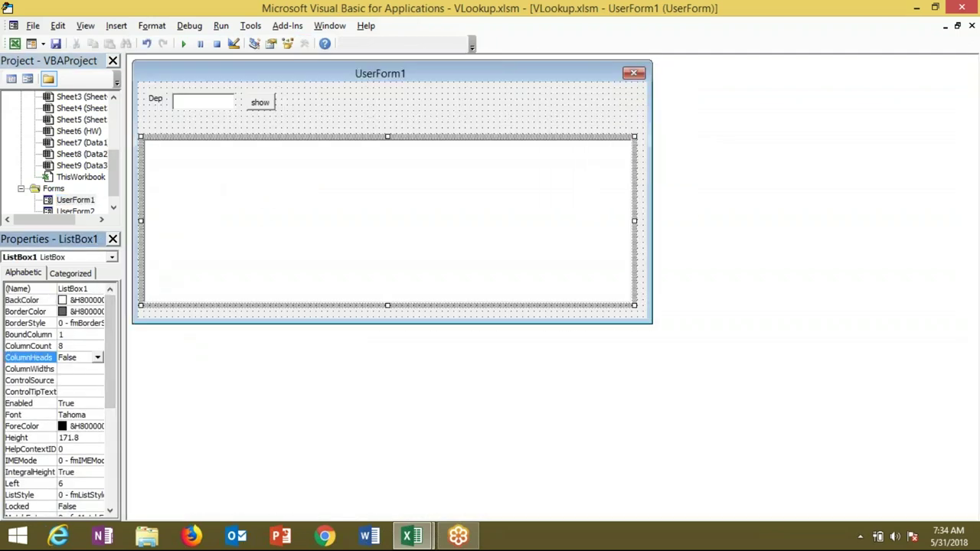
pyautogui.click(98, 357)
pyautogui.click(95, 368)
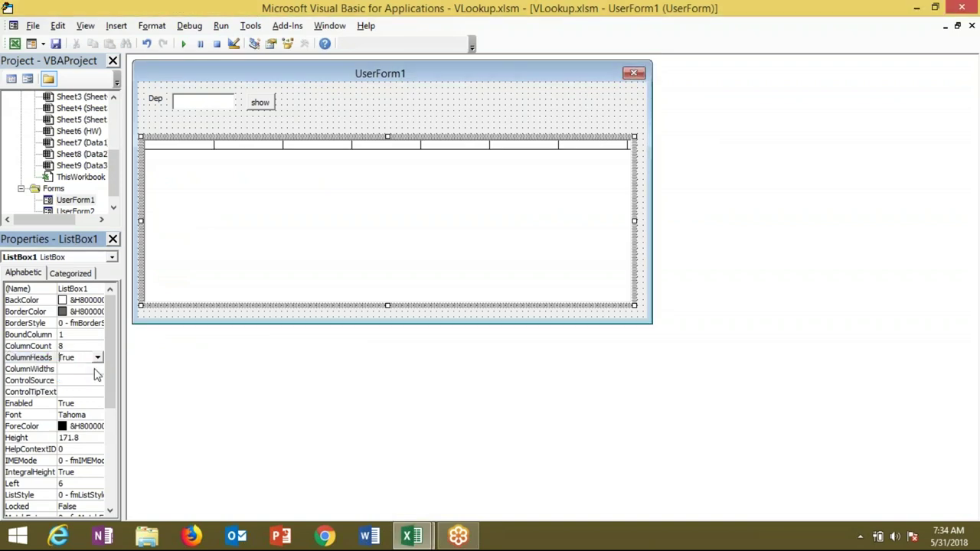
# Run UserForm1 from its designer to test the column headers.
pyautogui.click(183, 44)
pyautogui.press('Escape')
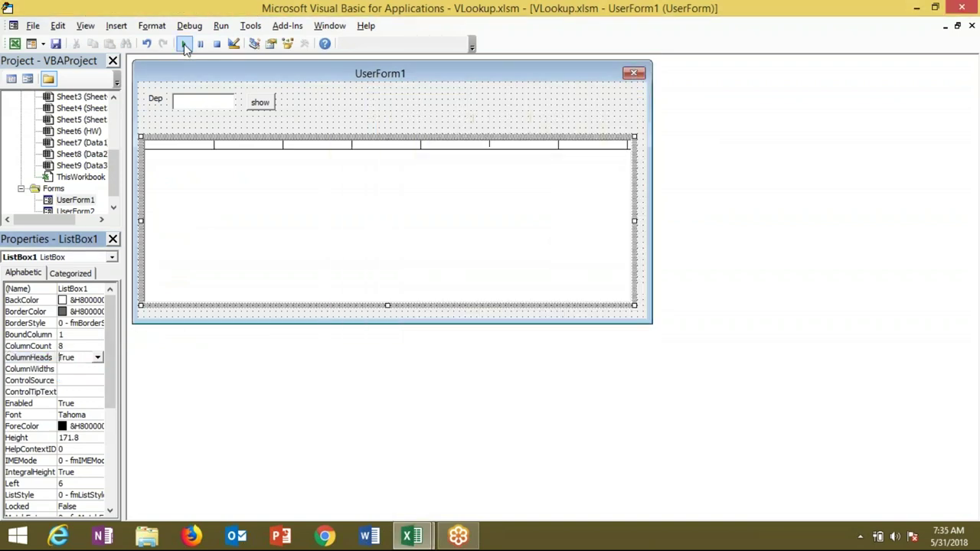
pyautogui.click(375, 125)
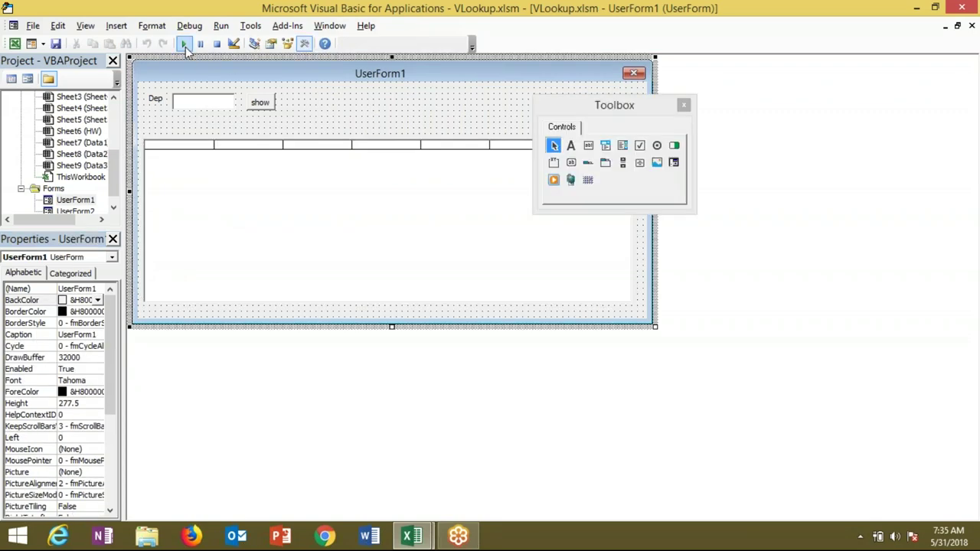
pyautogui.click(184, 43)
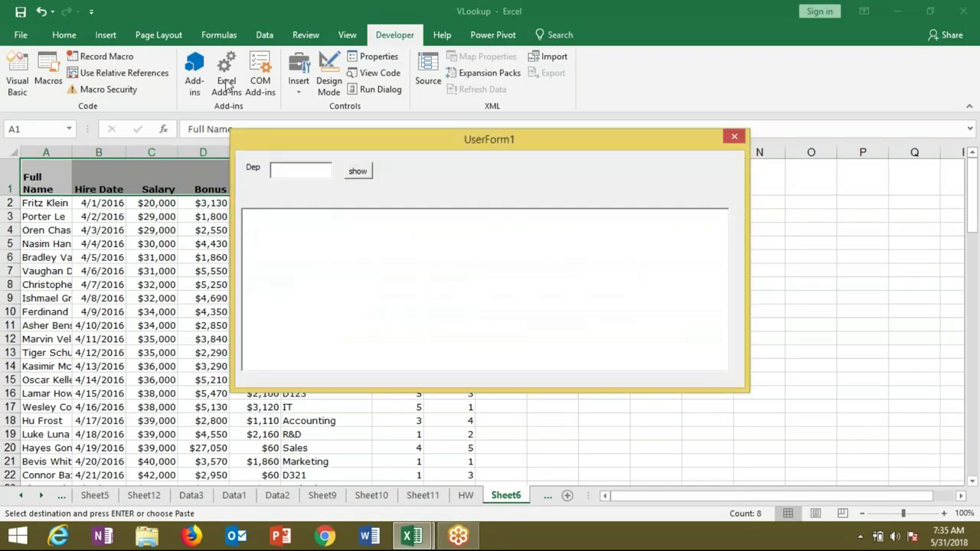
# Filter by Dep 'it', scroll through the IT rows, and select two employee rows.
pyautogui.write('it')
pyautogui.click(358, 171)
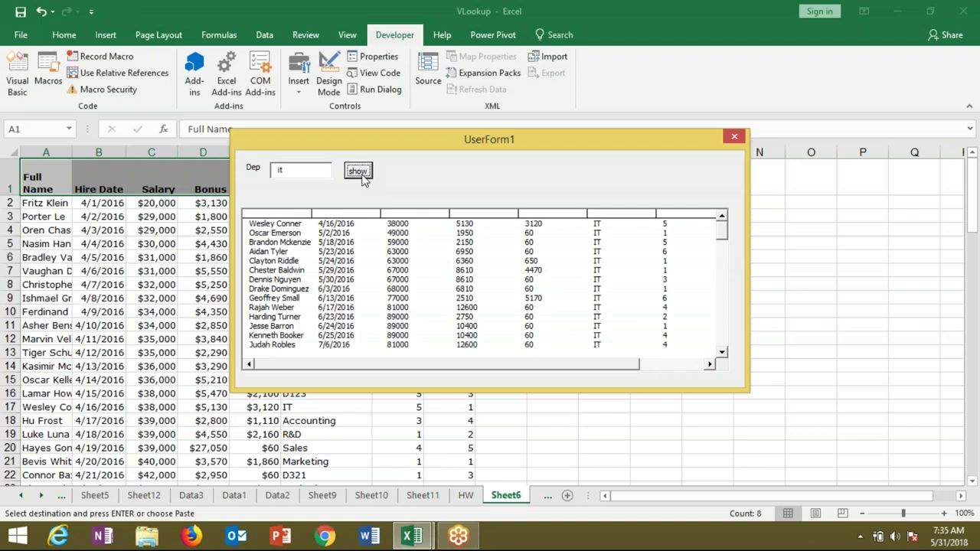
pyautogui.click(722, 352)
pyautogui.click(722, 354)
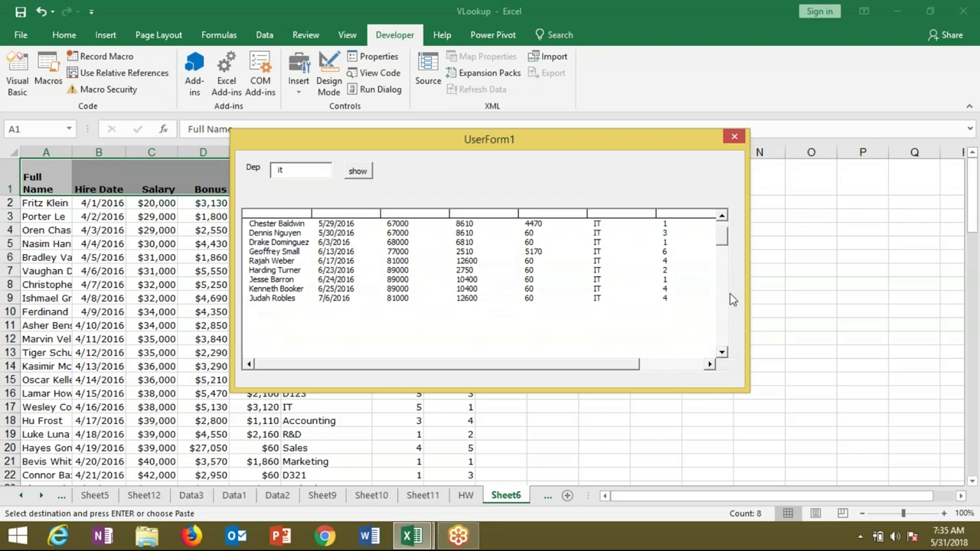
pyautogui.click(722, 216)
pyautogui.click(722, 217)
pyautogui.click(721, 217)
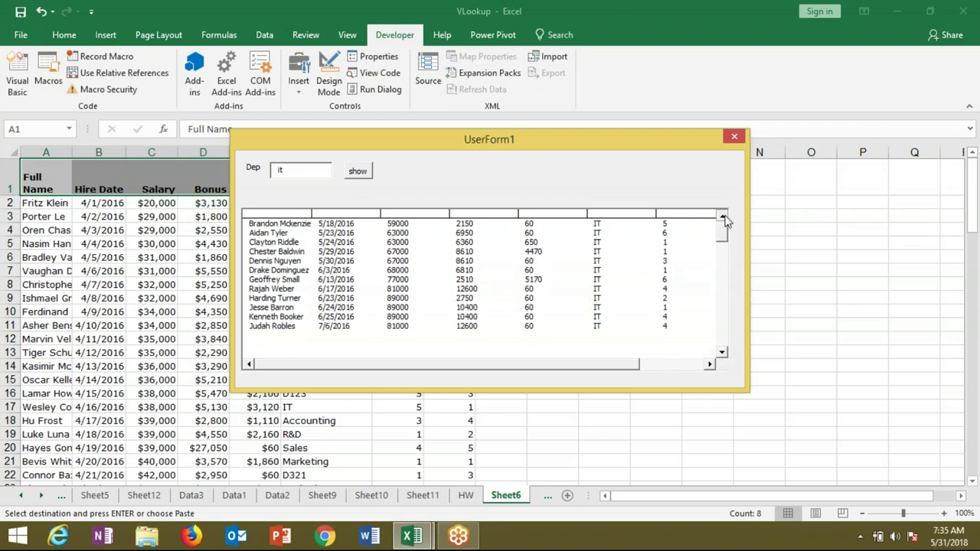
pyautogui.click(722, 216)
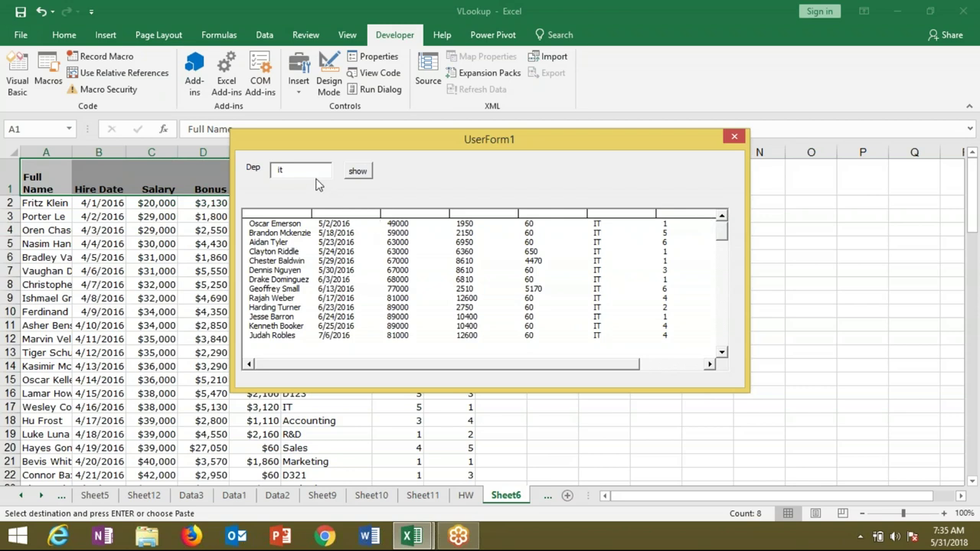
pyautogui.click(305, 243)
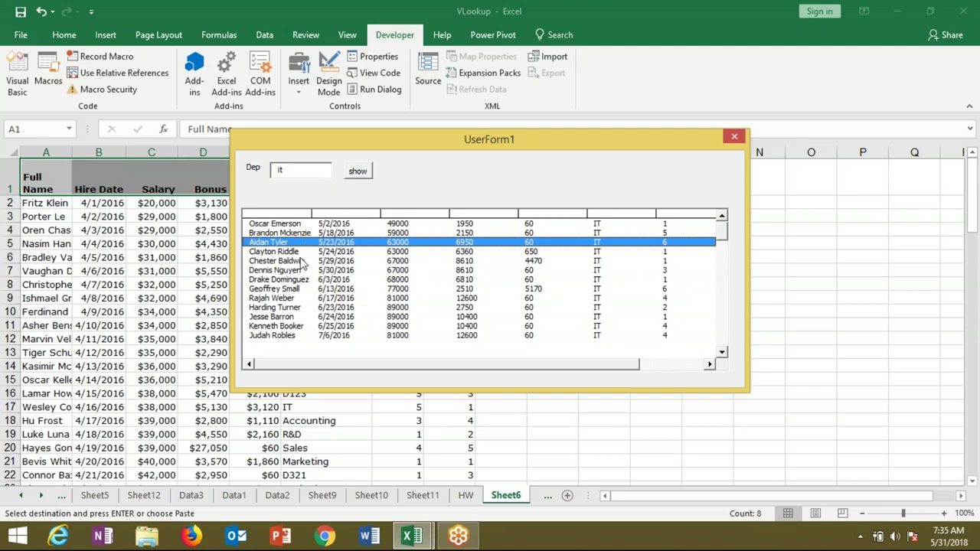
pyautogui.click(301, 261)
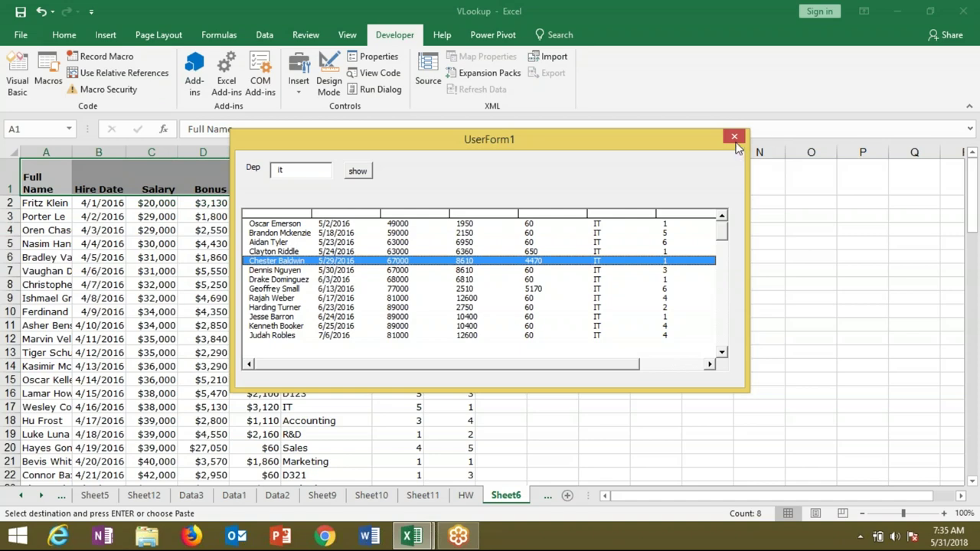
# Open UserForm2, make it wider and slightly shorter, and caption it 'Salary'.
pyautogui.click(734, 137)
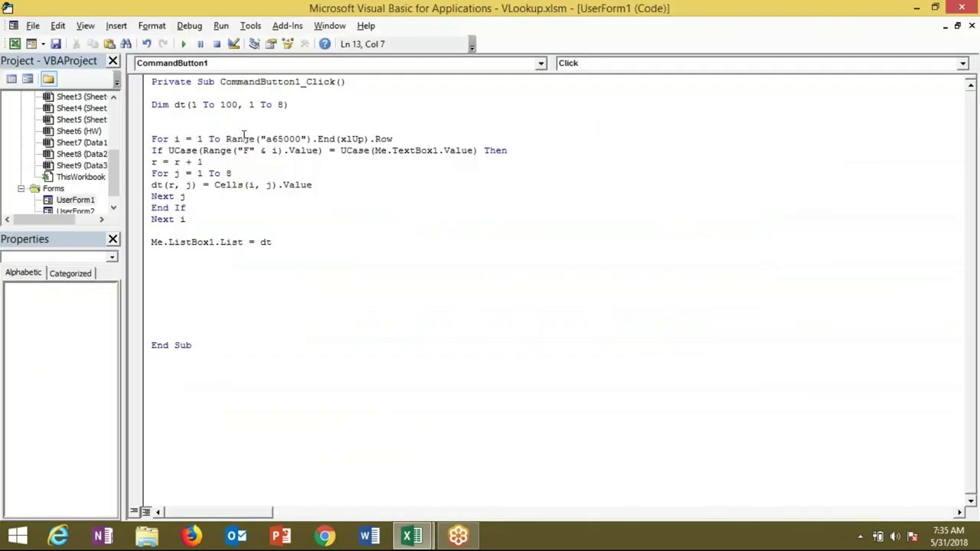
pyautogui.doubleClick(76, 211)
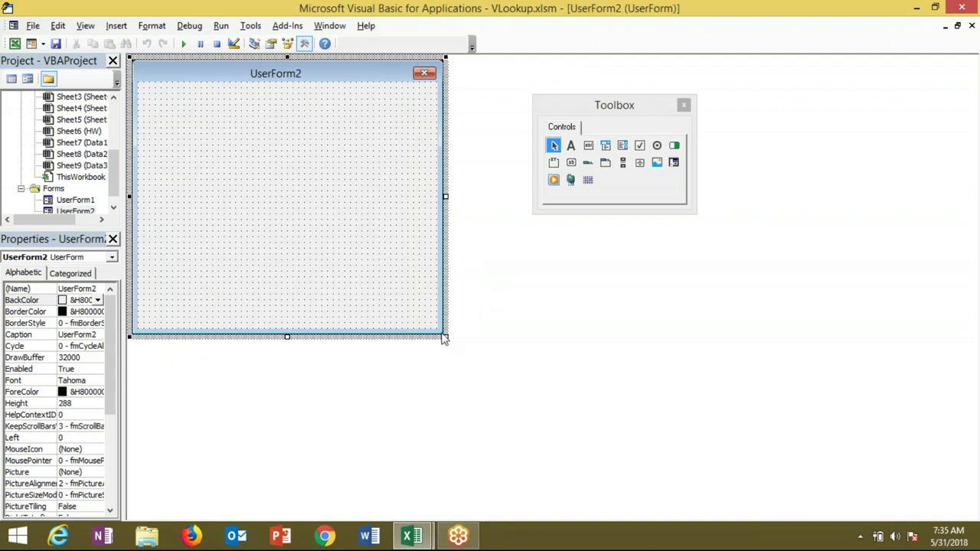
pyautogui.moveTo(447, 338); pyautogui.dragTo(517, 328)
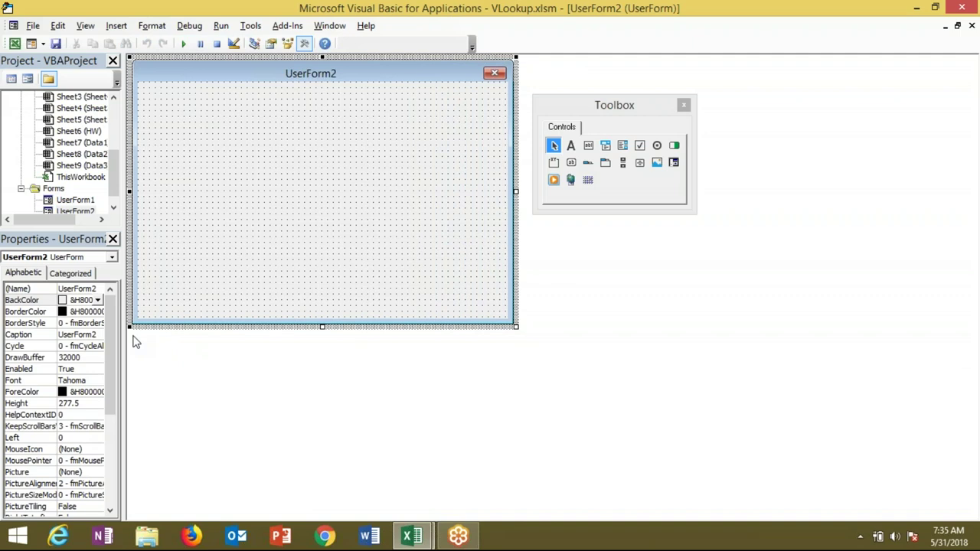
pyautogui.click(95, 336)
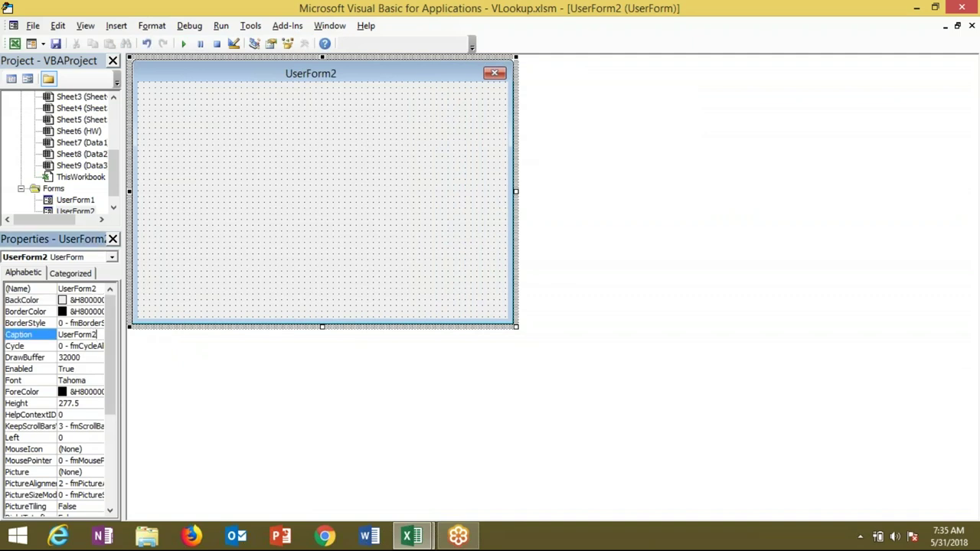
pyautogui.moveTo(99, 334); pyautogui.dragTo(24, 324)
pyautogui.write('Salary')
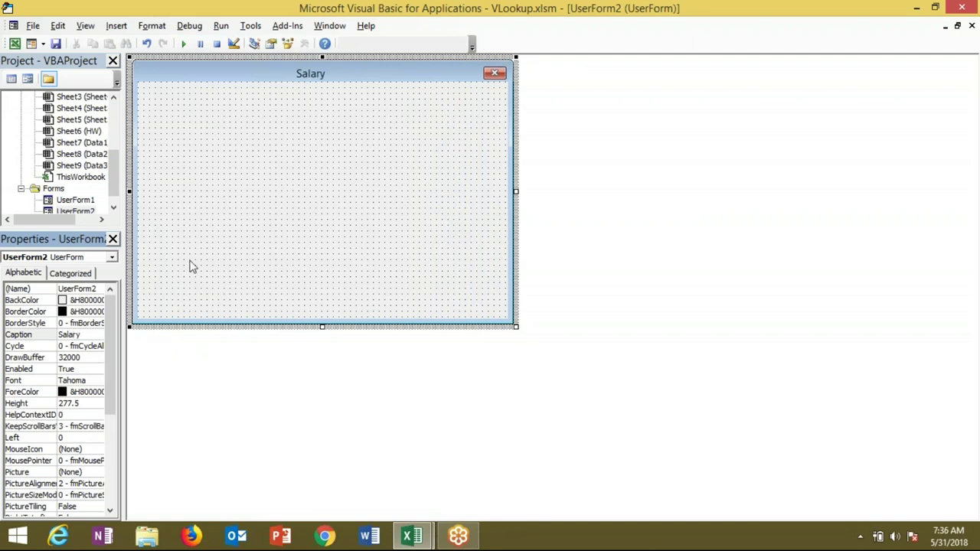
pyautogui.click(213, 243)
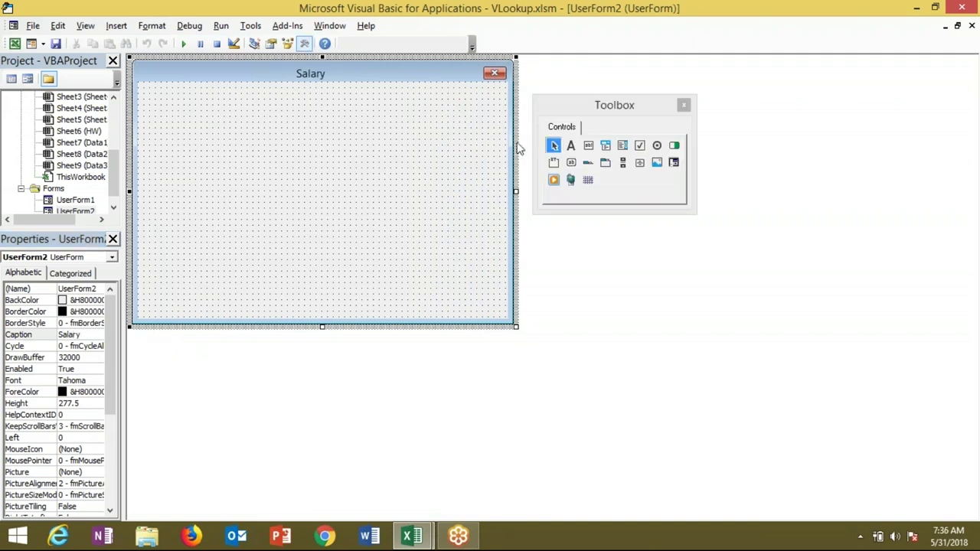
# Draw a label at the top of the form reading 'Data Edit Sheet'.
pyautogui.click(570, 146)
pyautogui.moveTo(208, 97); pyautogui.dragTo(433, 130)
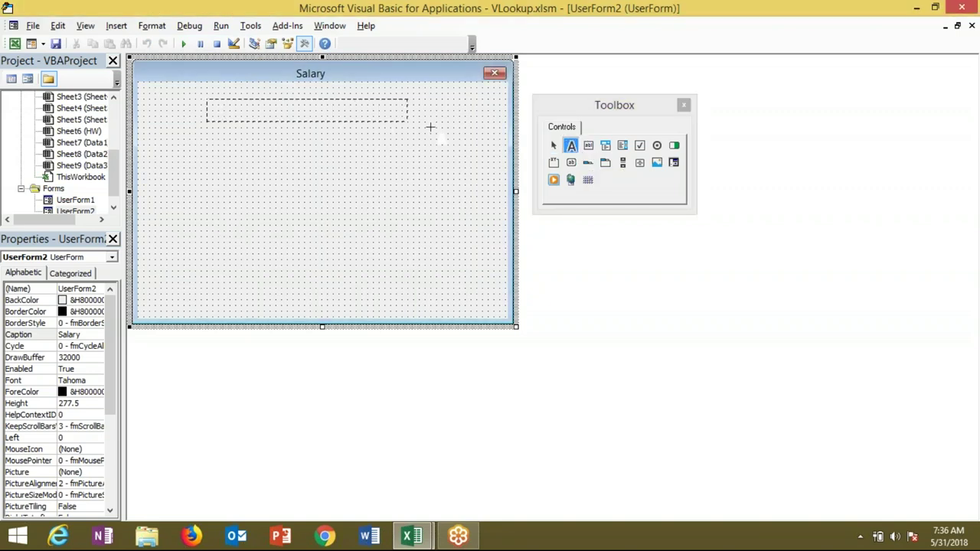
pyautogui.click(357, 124)
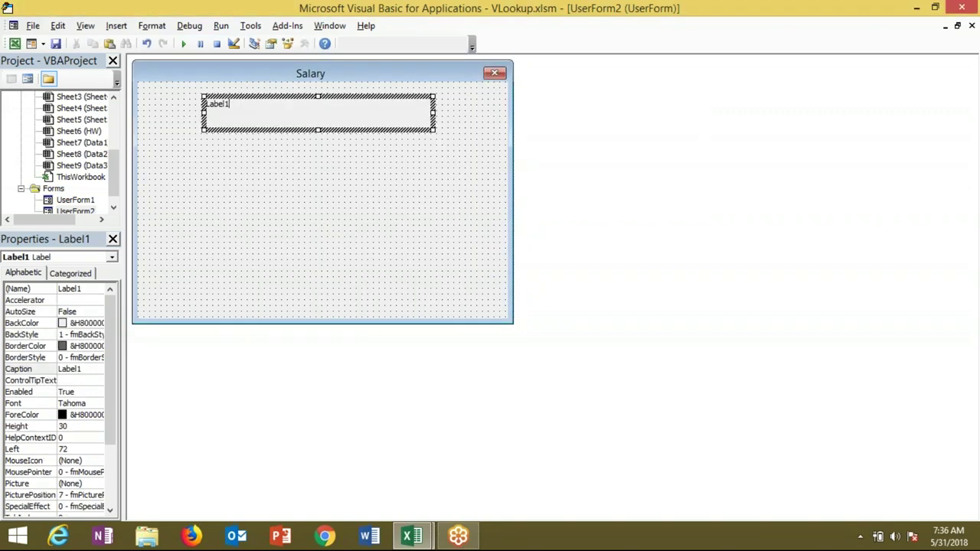
pyautogui.press('BackSpace')
pyautogui.press('BackSpace')
pyautogui.press('BackSpace')
pyautogui.write('D')
pyautogui.press('BackSpace')
pyautogui.write('a ')
pyautogui.write('Edit ')
pyautogui.write('Sheet')
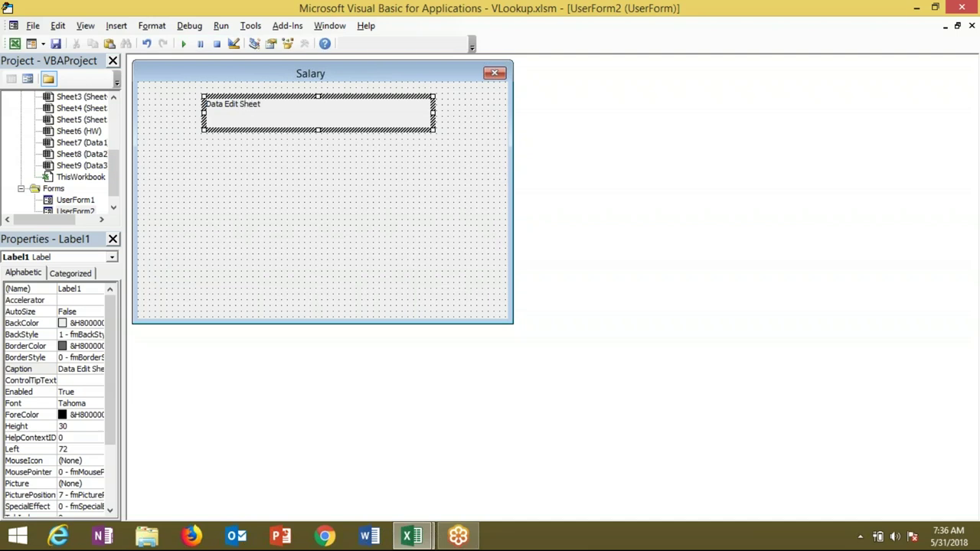
pyautogui.moveTo(296, 104); pyautogui.dragTo(191, 99)
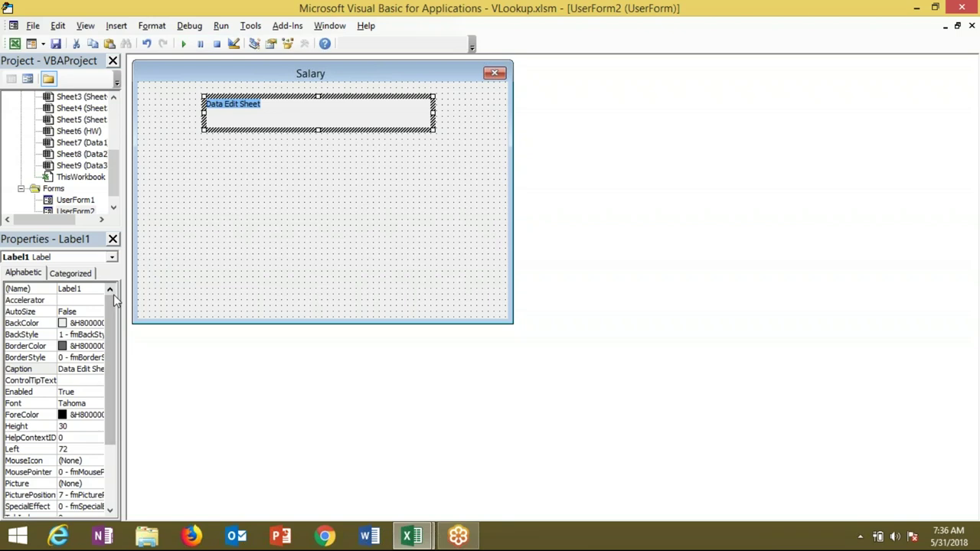
pyautogui.doubleClick(434, 131)
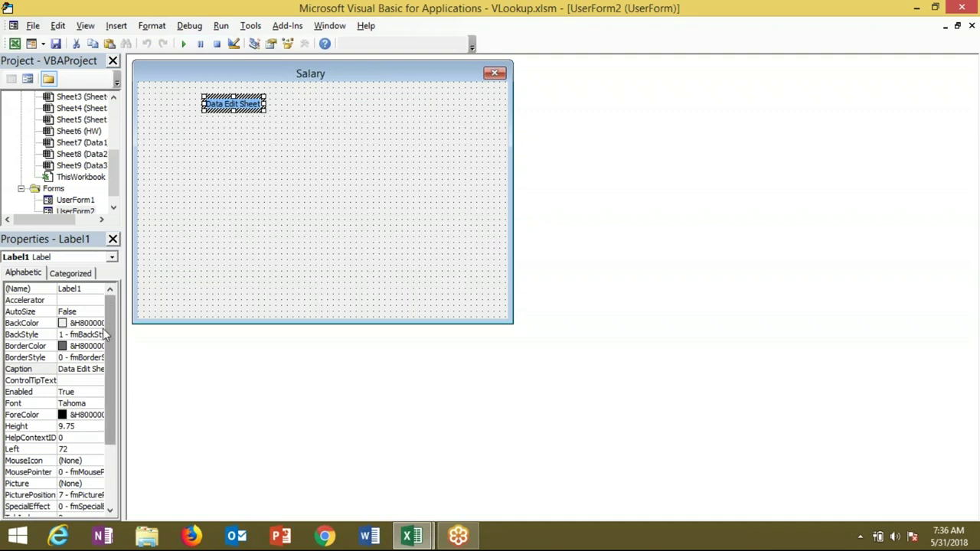
# Make the heading bold, underlined, 16 pt, widen the label, and return to the worksheet.
pyautogui.click(84, 403)
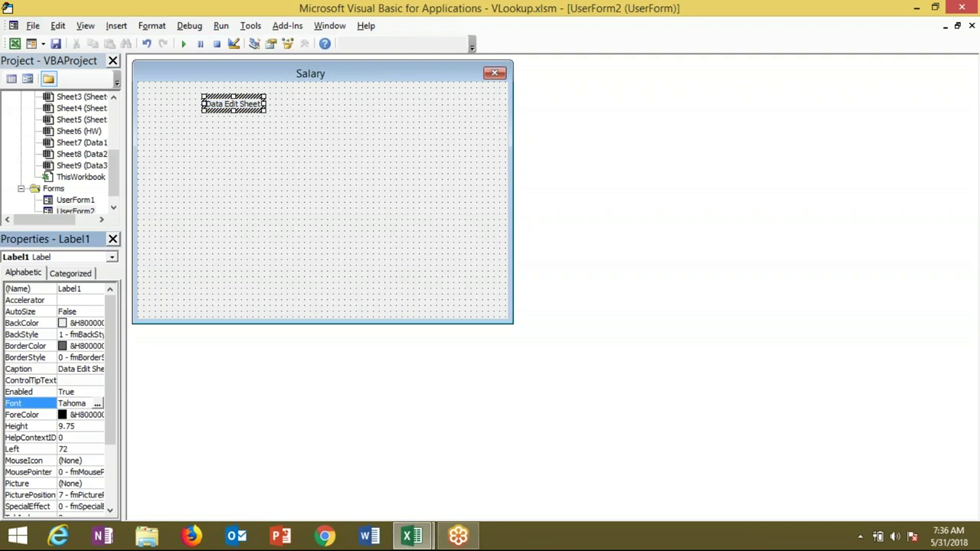
pyautogui.click(97, 403)
pyautogui.click(233, 197)
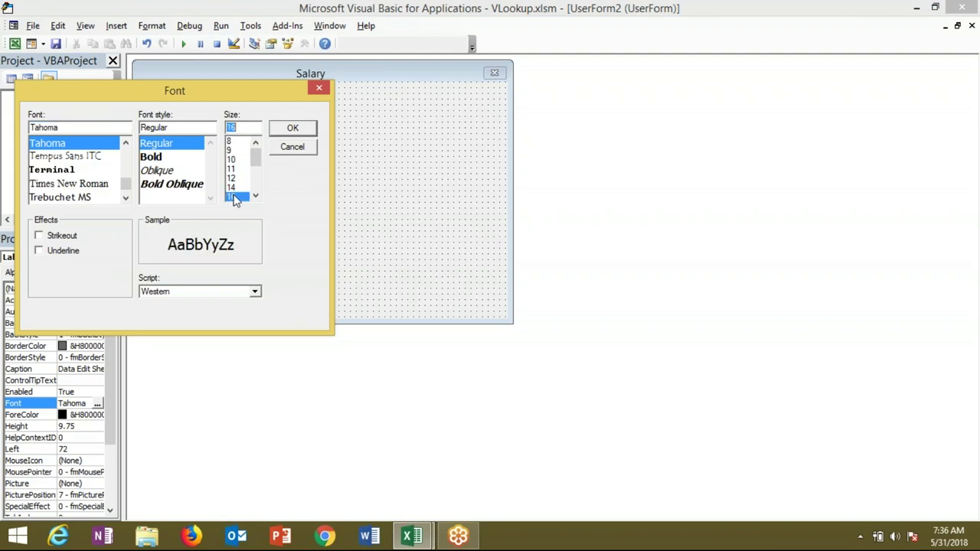
pyautogui.click(166, 159)
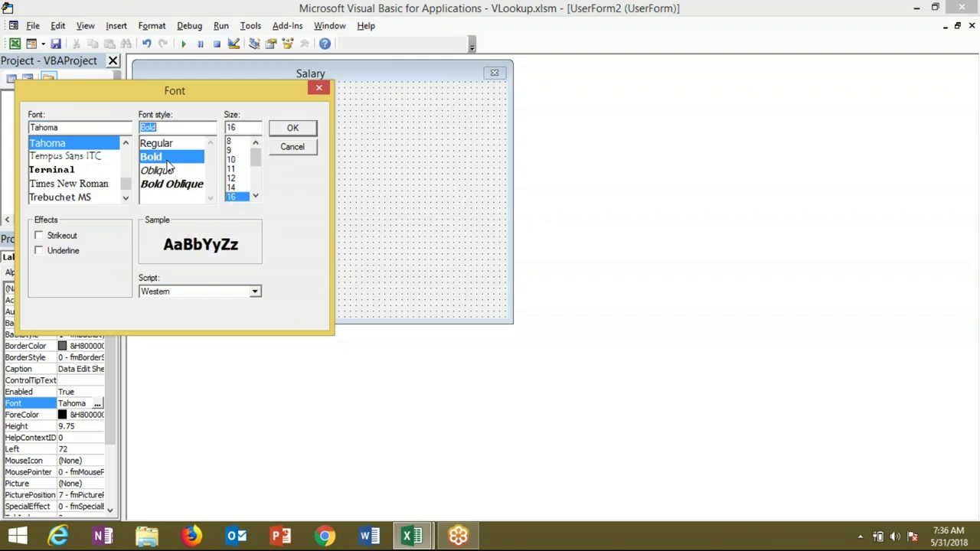
pyautogui.click(69, 252)
pyautogui.click(293, 130)
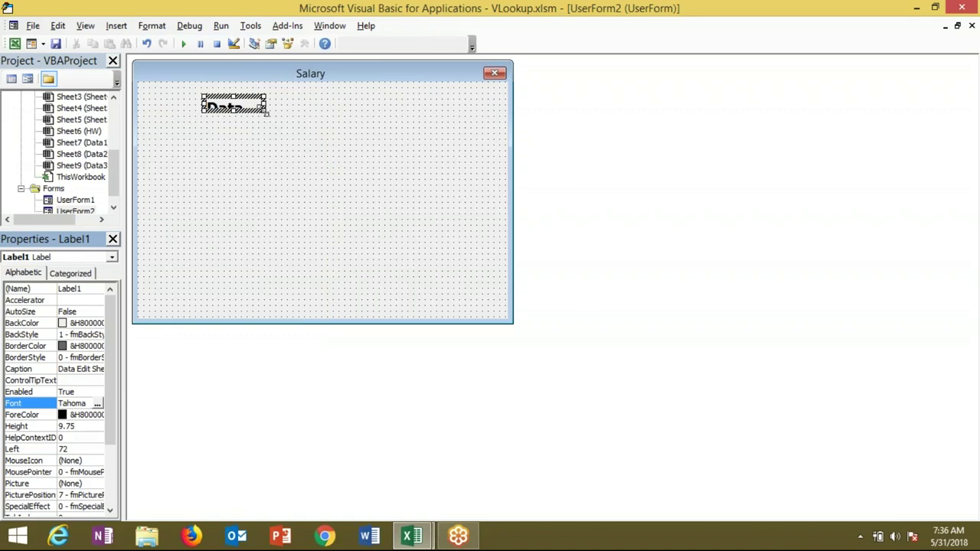
pyautogui.moveTo(266, 112); pyautogui.dragTo(402, 136)
pyautogui.click(421, 191)
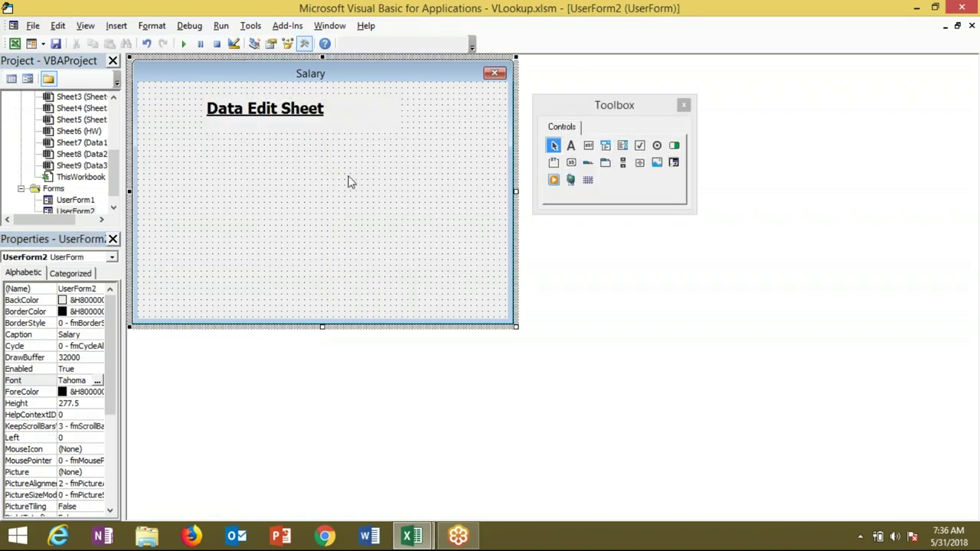
pyautogui.hotkey('alt', 'F11')
pyautogui.press('Down')
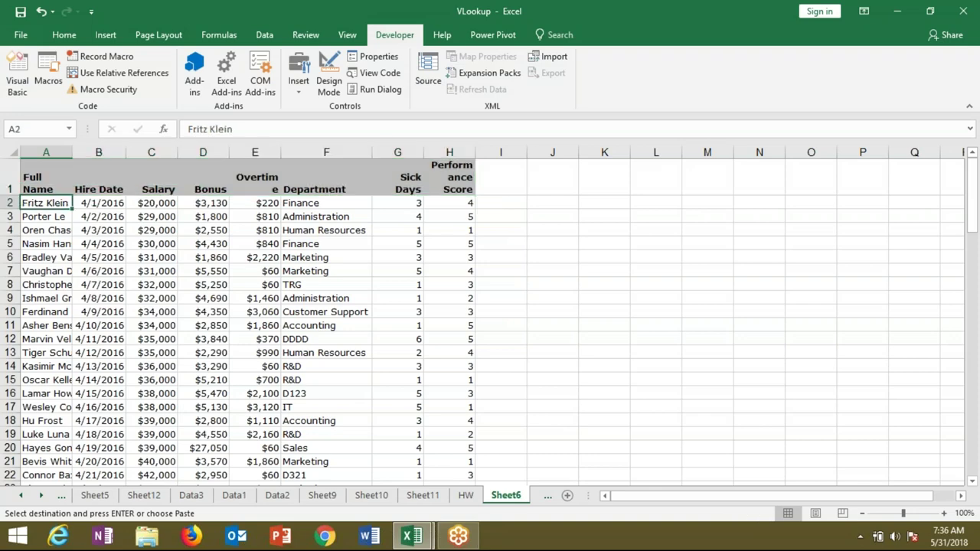
# Draw a text box below the heading and copy it to the right.
pyautogui.hotkey('ctrl', 'shift', 'Right')
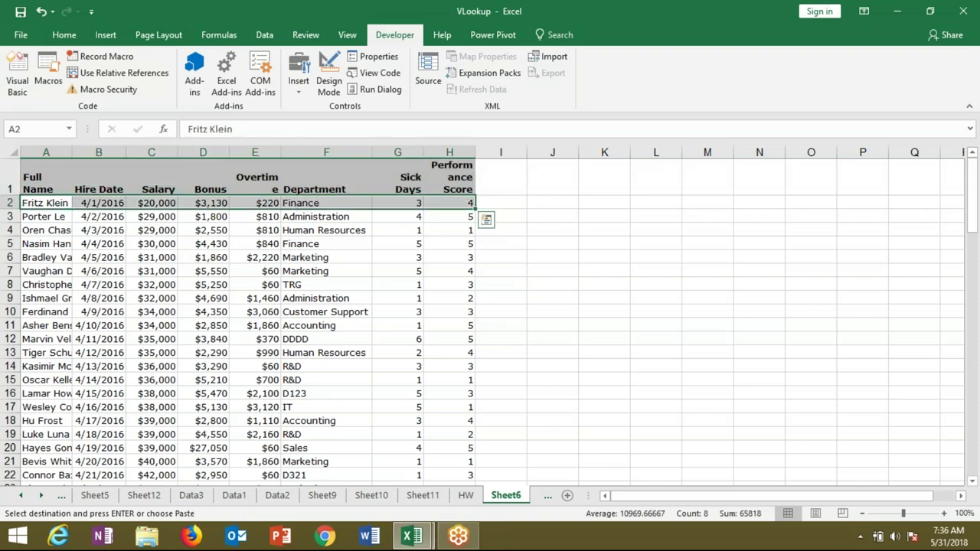
pyautogui.hotkey('alt', 'F11')
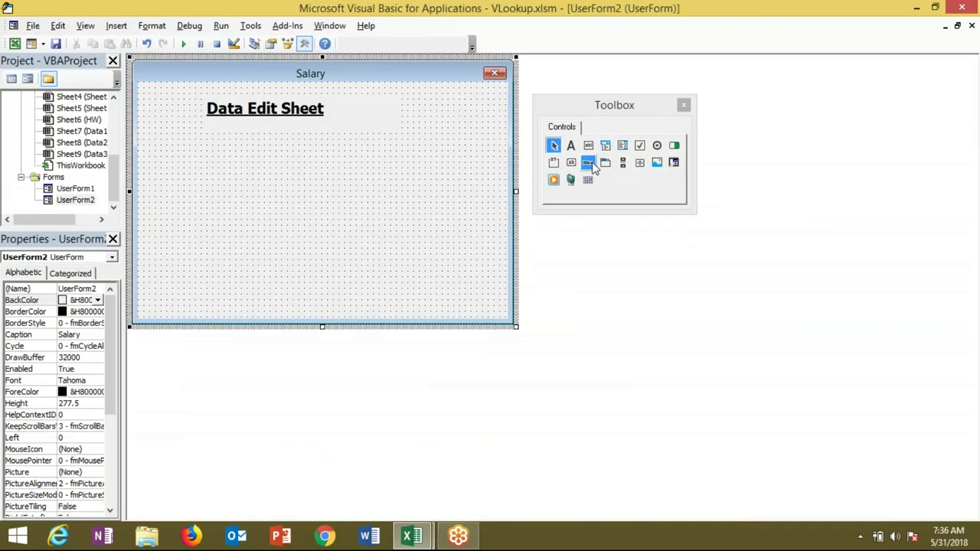
pyautogui.click(590, 145)
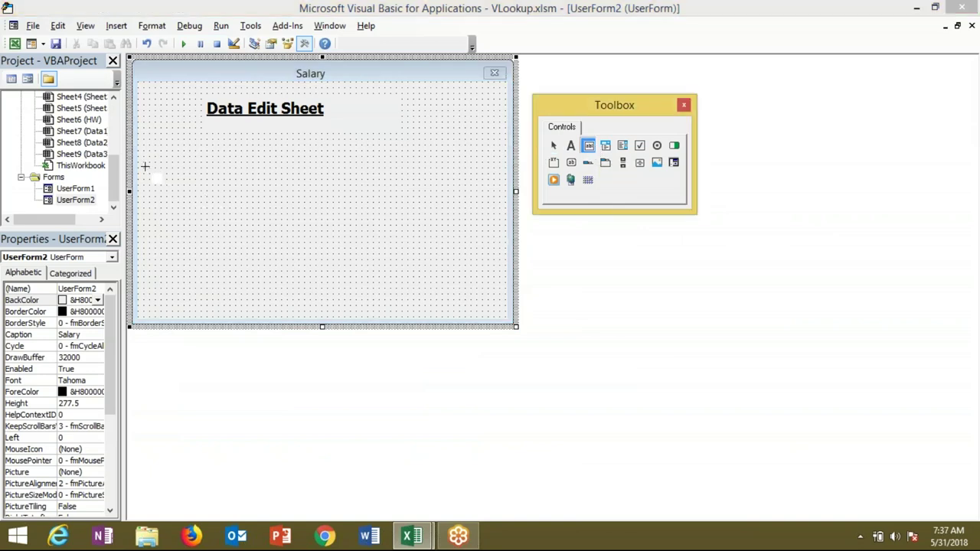
pyautogui.moveTo(144, 163); pyautogui.dragTo(222, 182)
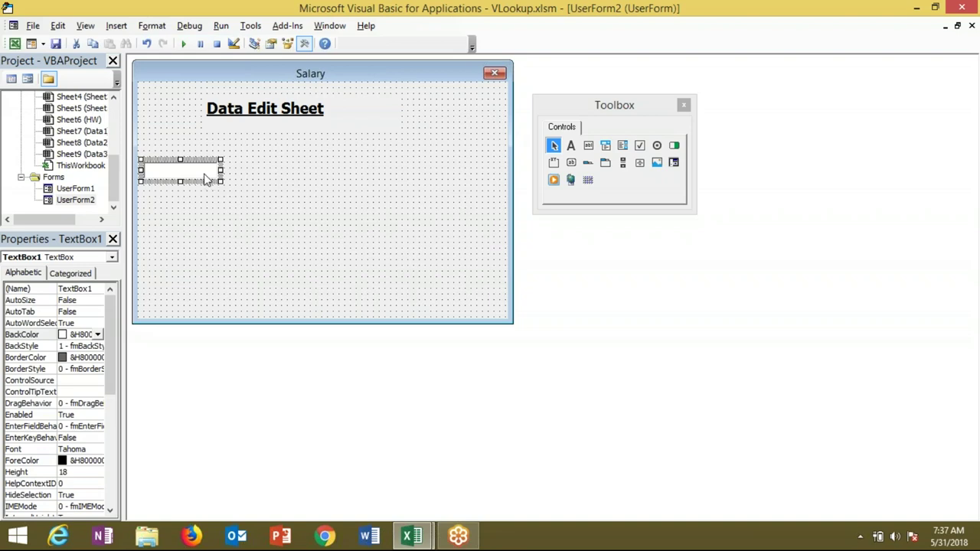
pyautogui.moveTo(205, 179); pyautogui.dragTo(446, 176)
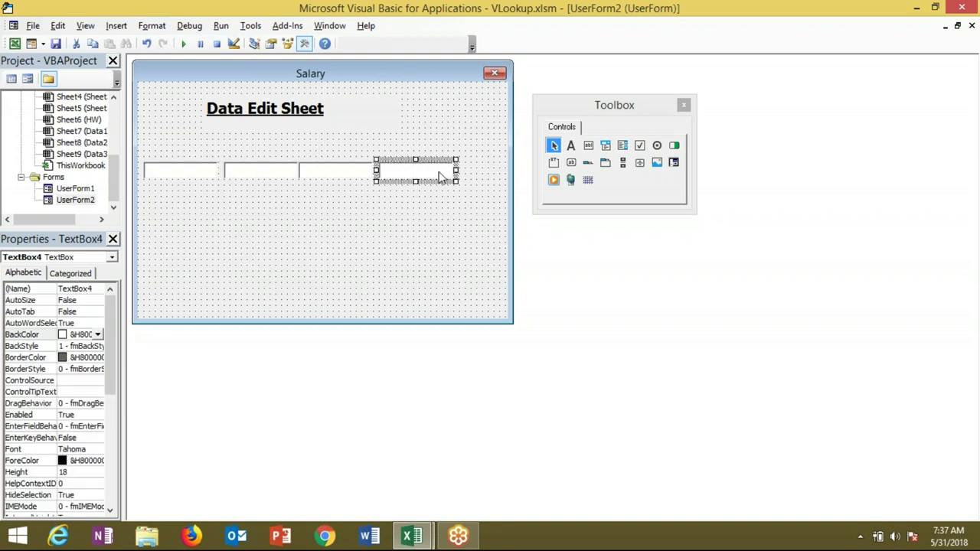
# Copy the row of four text boxes to make a second row below.
pyautogui.keyDown('ctrl'); pyautogui.click(360, 178); pyautogui.keyUp('ctrl')
pyautogui.keyDown('ctrl'); pyautogui.click(282, 174); pyautogui.keyUp('ctrl')
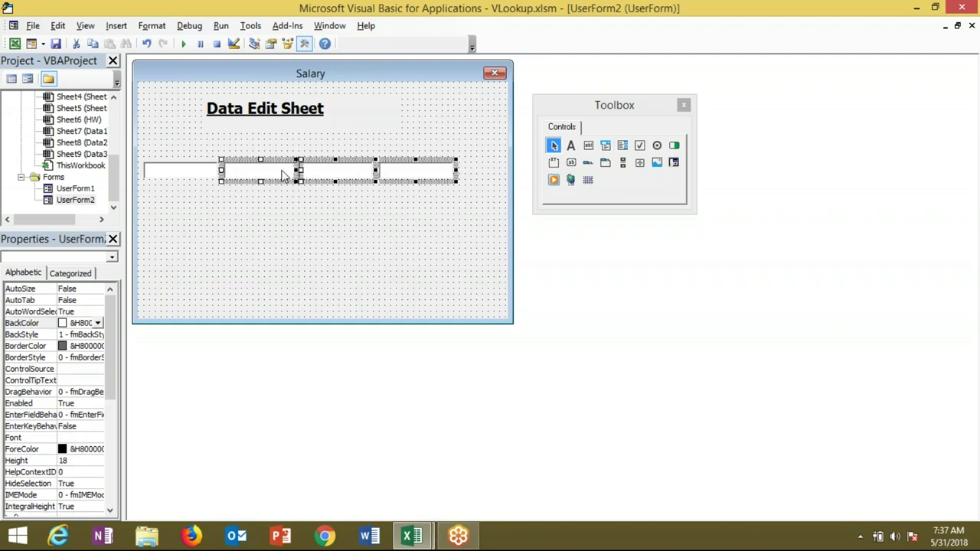
pyautogui.keyDown('ctrl'); pyautogui.click(193, 171); pyautogui.keyUp('ctrl')
pyautogui.moveTo(235, 173); pyautogui.dragTo(239, 224)
pyautogui.click(247, 256)
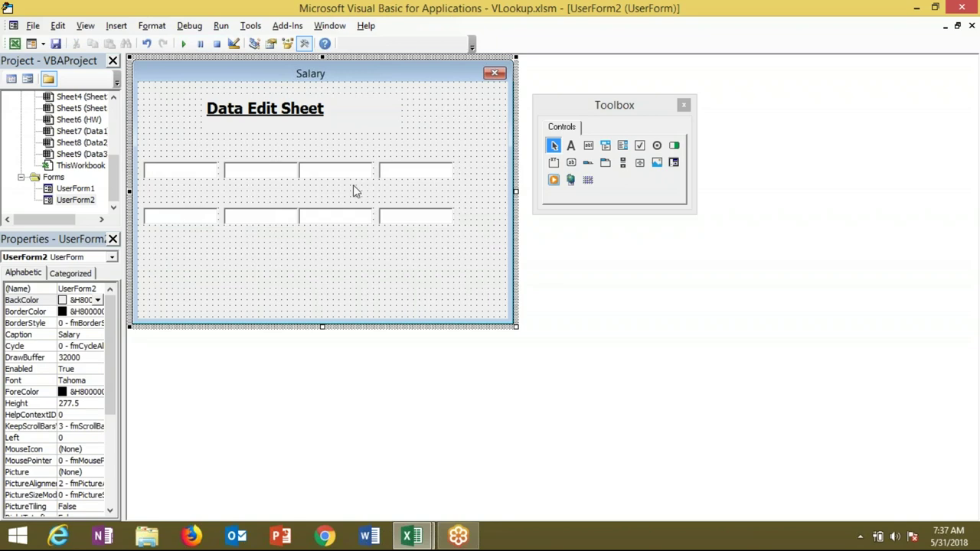
pyautogui.click(260, 222)
pyautogui.click(214, 222)
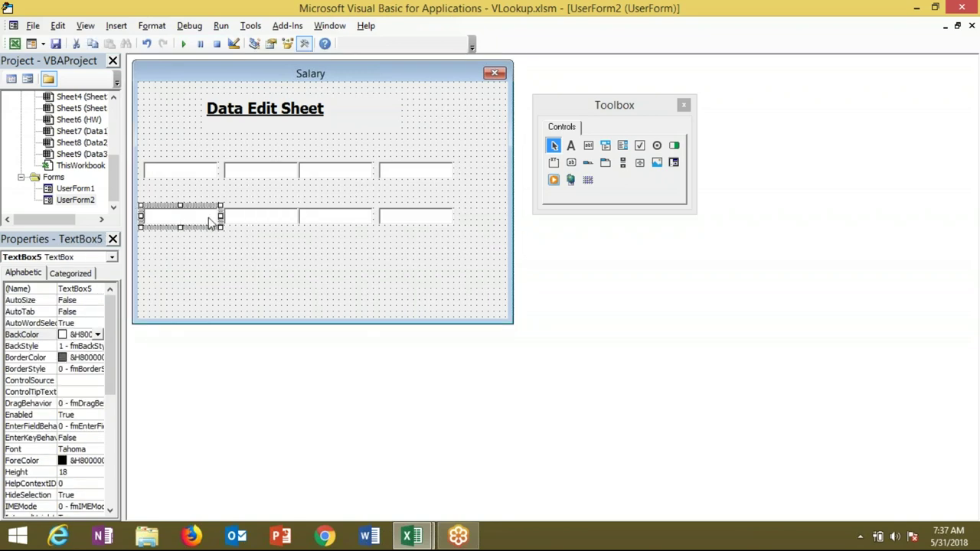
pyautogui.click(433, 306)
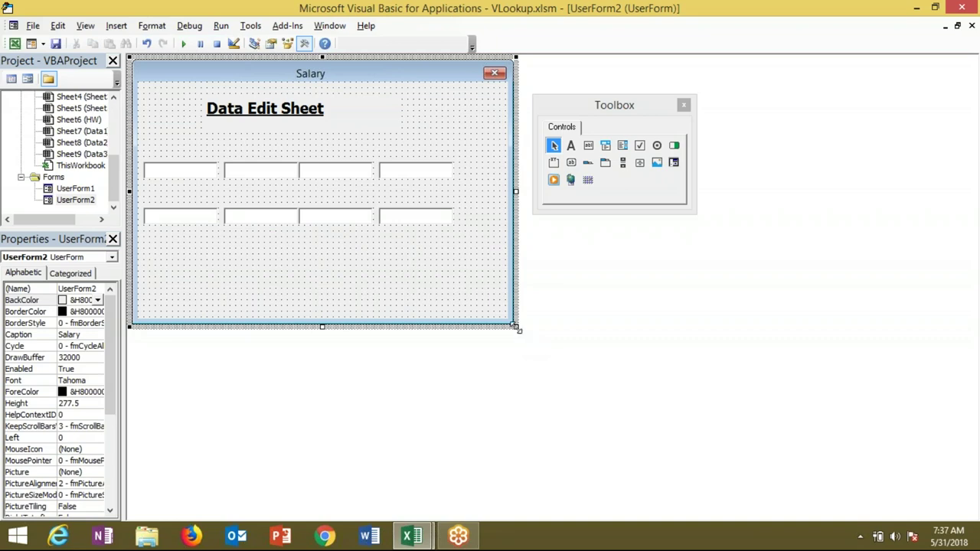
# Add an 'Edit Save' command button at the form's lower right.
pyautogui.click(571, 162)
pyautogui.moveTo(362, 261); pyautogui.dragTo(451, 285)
pyautogui.click(427, 271)
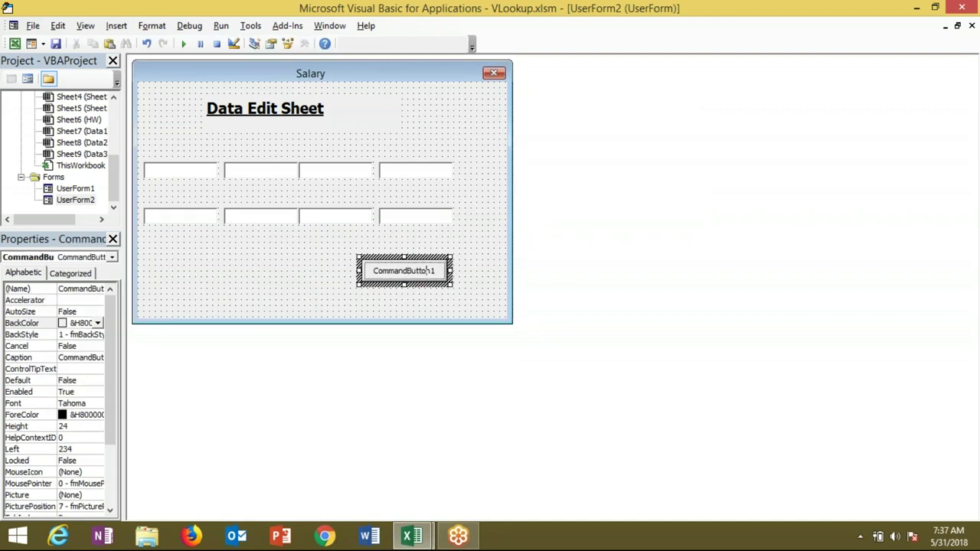
pyautogui.press('BackSpace')
pyautogui.press('BackSpace')
pyautogui.press('BackSpace')
pyautogui.press('BackSpace')
pyautogui.press('BackSpace')
pyautogui.press('BackSpace')
pyautogui.press('BackSpace')
pyautogui.press('BackSpace')
pyautogui.press('BackSpace')
pyautogui.write('Edi')
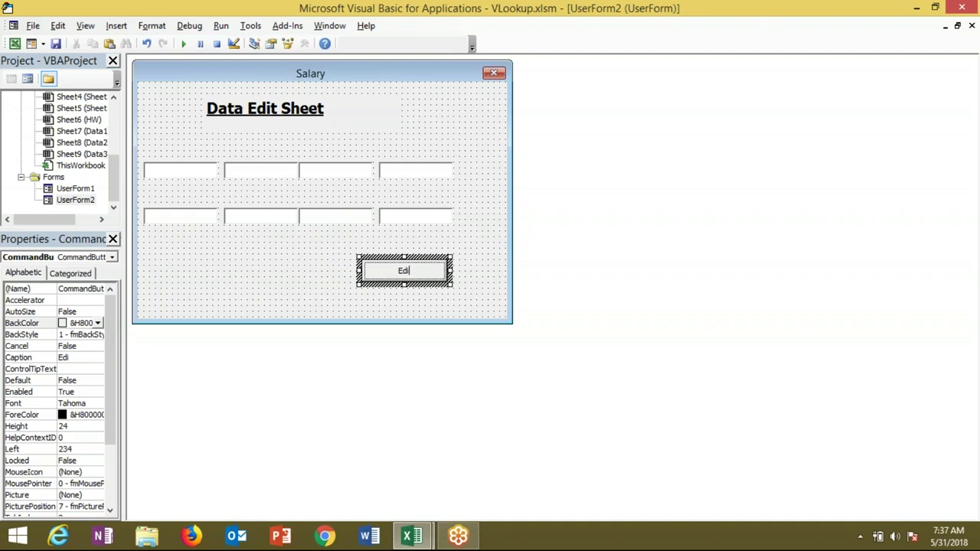
pyautogui.write('t Save')
pyautogui.click(287, 277)
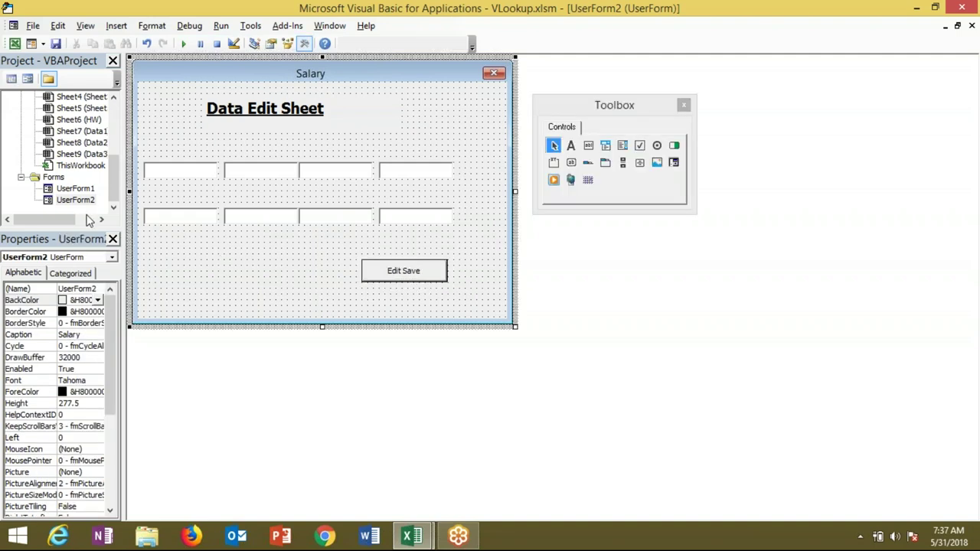
pyautogui.doubleClick(80, 189)
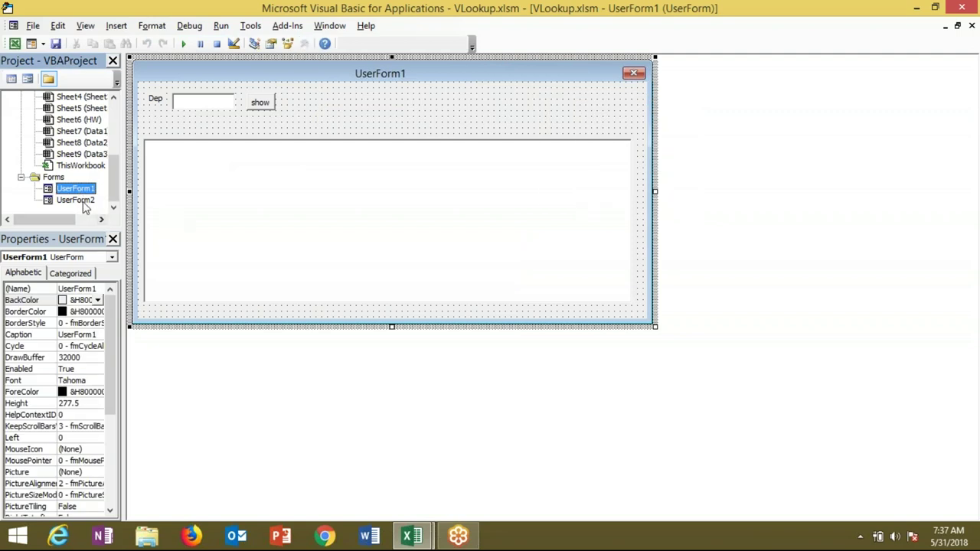
# Give ListBox1 a DblClick handler that calls UserForm2.Show.
pyautogui.doubleClick(84, 202)
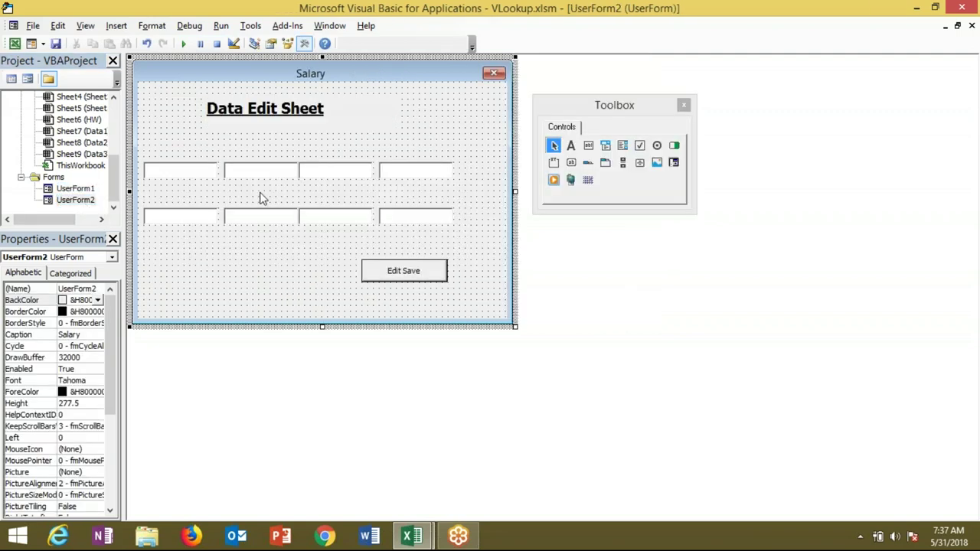
pyautogui.doubleClick(90, 190)
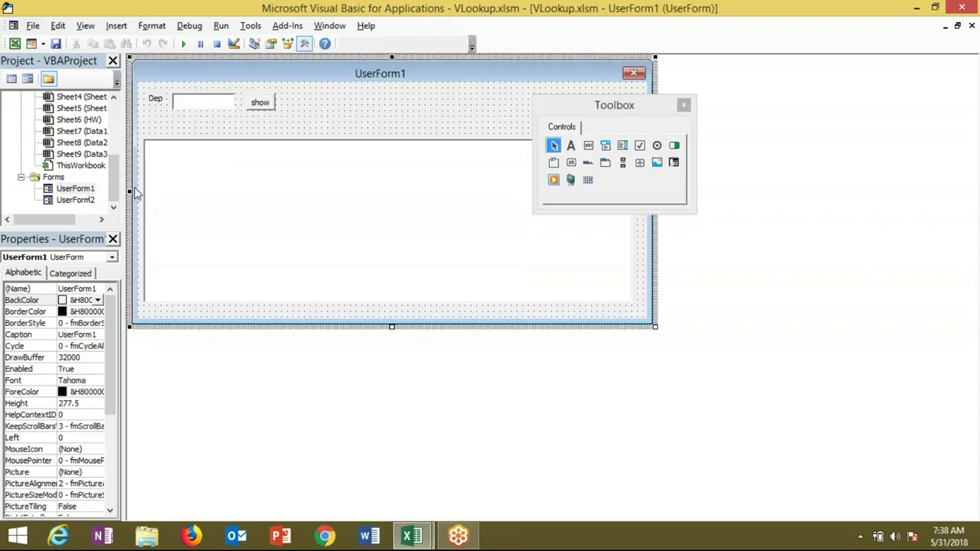
pyautogui.doubleClick(177, 194)
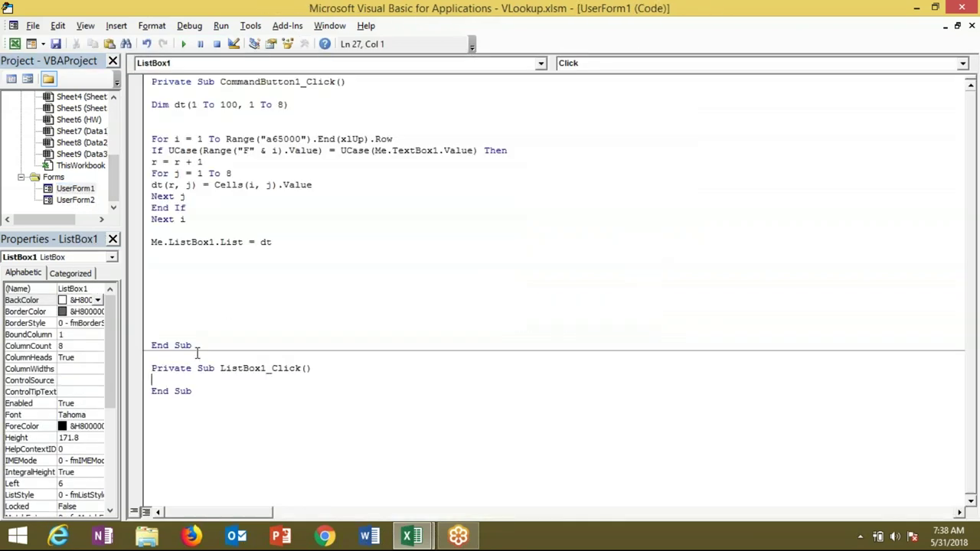
pyautogui.click(610, 68)
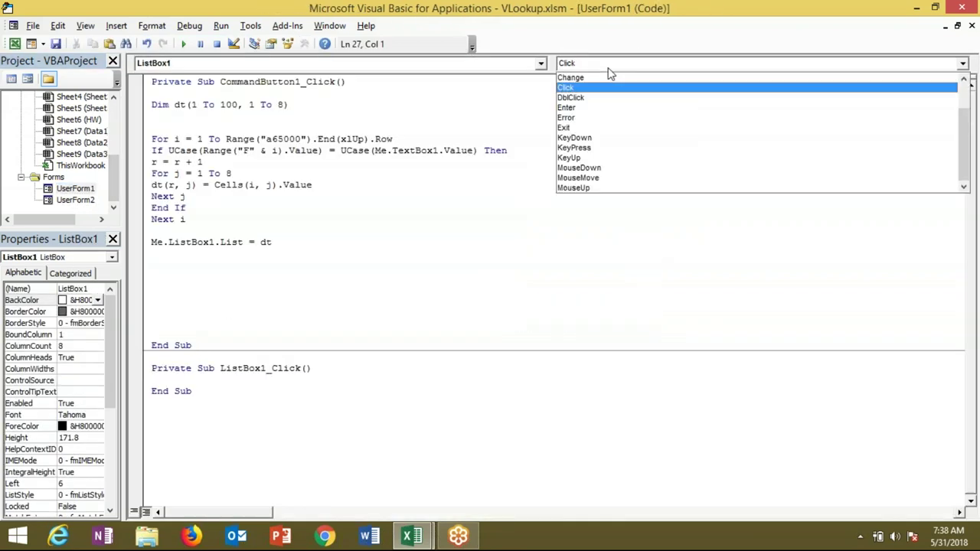
pyautogui.click(605, 97)
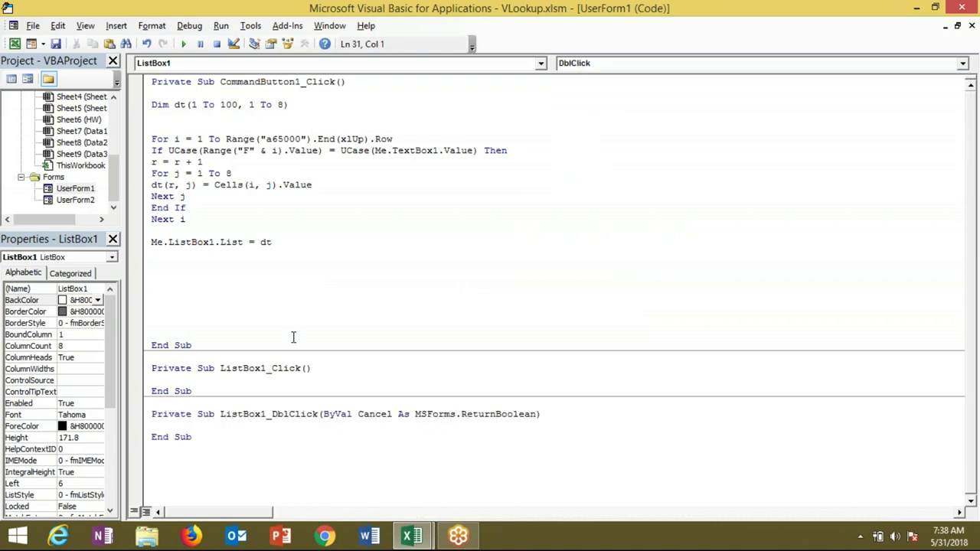
pyautogui.write('userform2.sh')
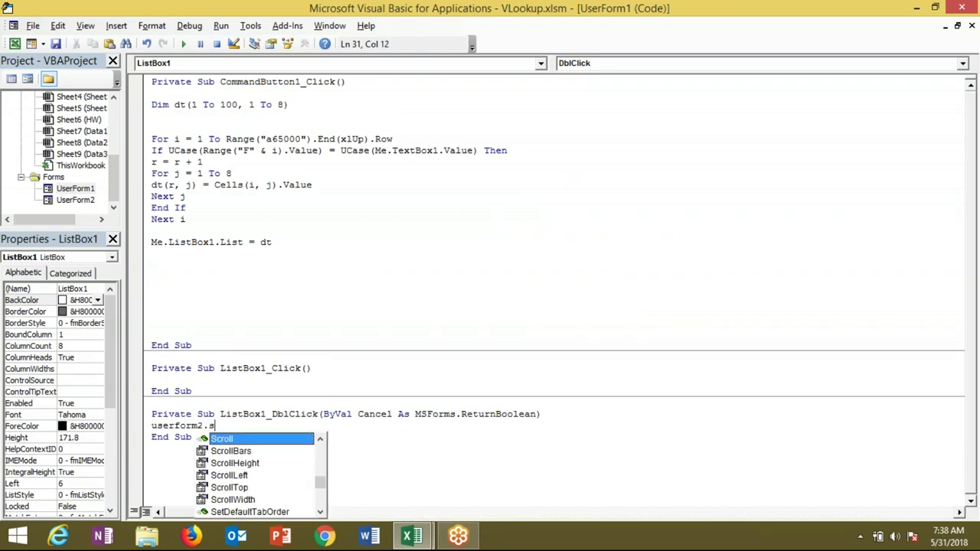
pyautogui.write('ow')
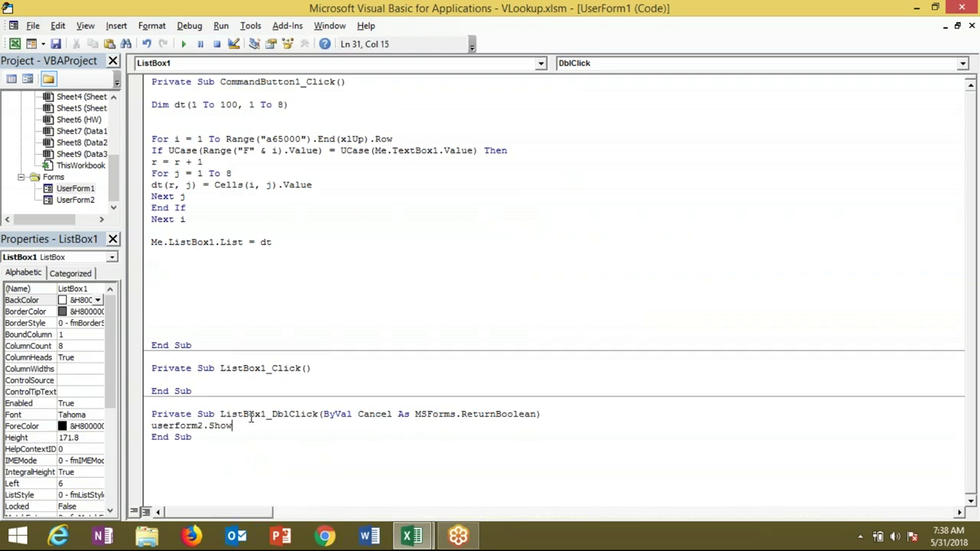
pyautogui.click(246, 457)
# Run UserForm1 and list the IT department's employees by entering 'it' in Dep.
pyautogui.click(196, 238)
pyautogui.click(182, 44)
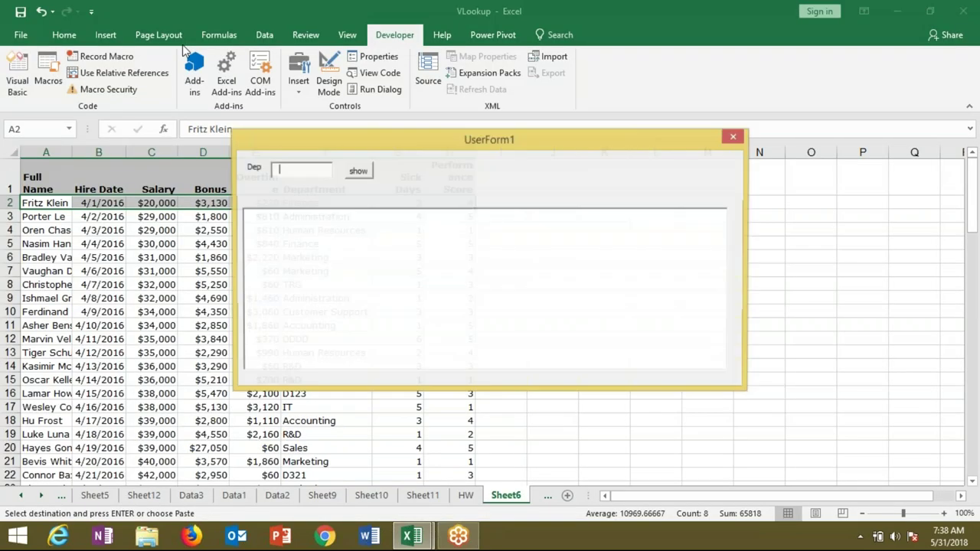
pyautogui.write('it')
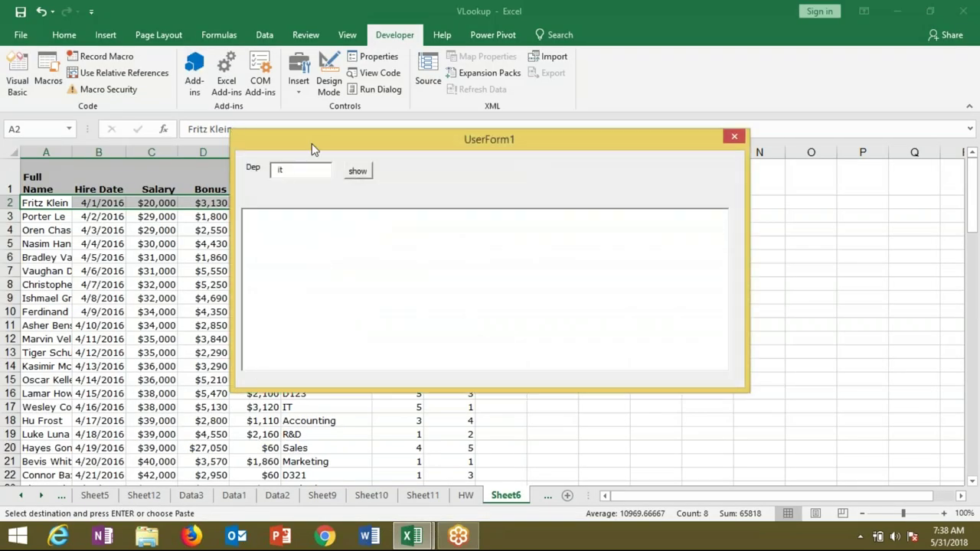
pyautogui.click(355, 173)
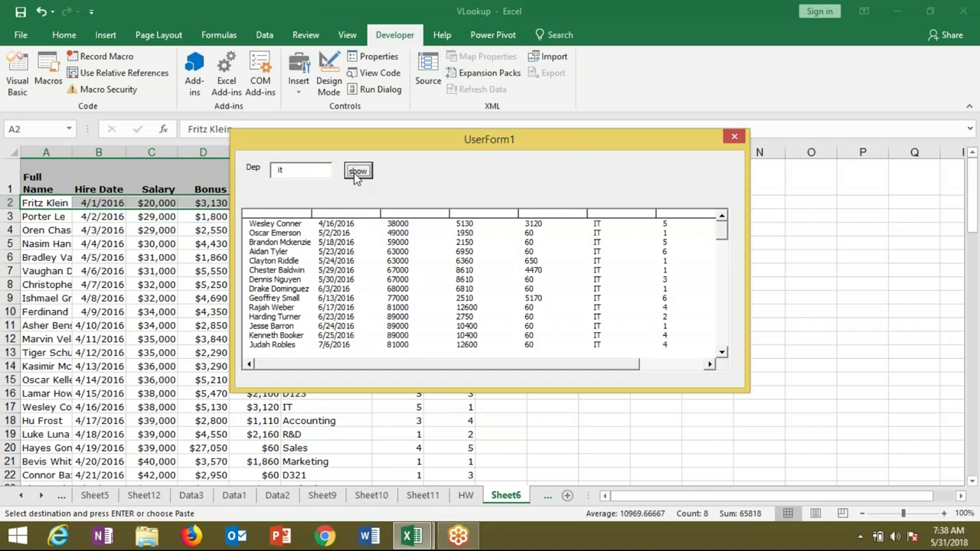
# Double-click an IT employee row to open the Salary edit form, then close it.
pyautogui.click(268, 254)
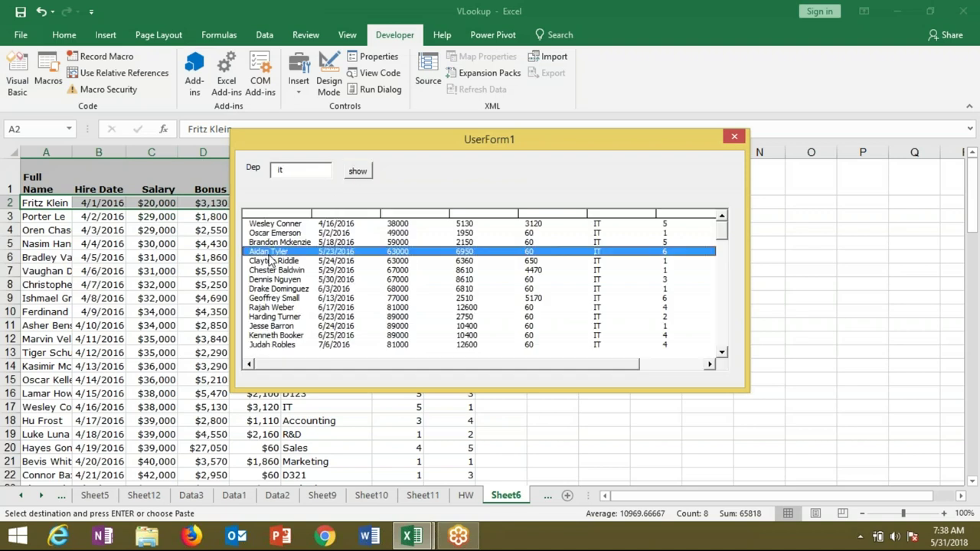
pyautogui.doubleClick(268, 254)
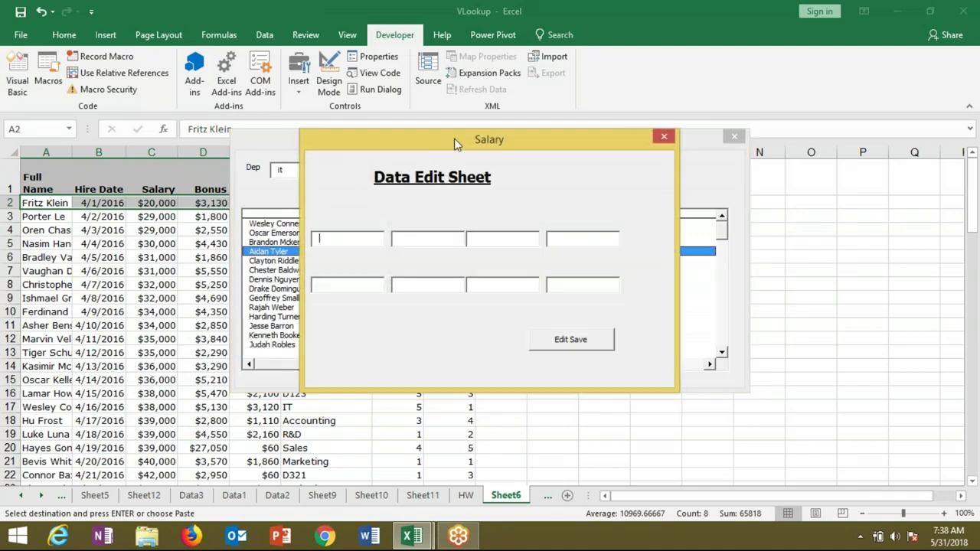
pyautogui.moveTo(537, 144); pyautogui.dragTo(594, 129)
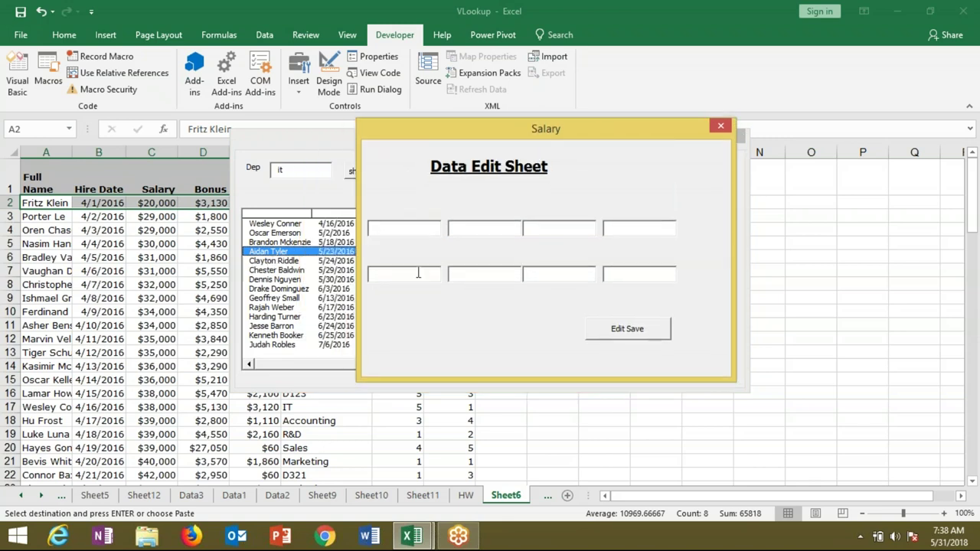
pyautogui.click(495, 276)
pyautogui.click(464, 228)
pyautogui.click(428, 228)
pyautogui.click(719, 131)
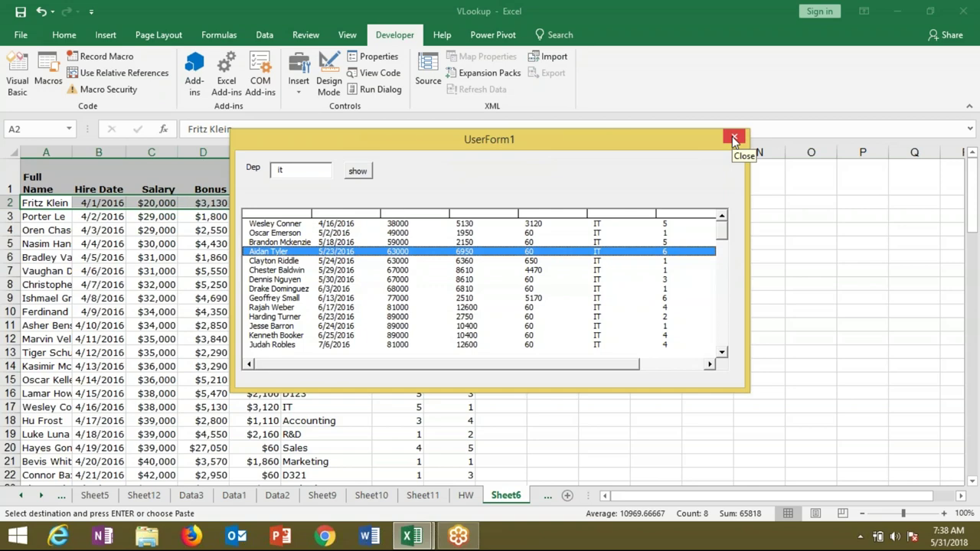
# Close UserForm1 and draw a new text box at the Salary form's top right.
pyautogui.click(733, 138)
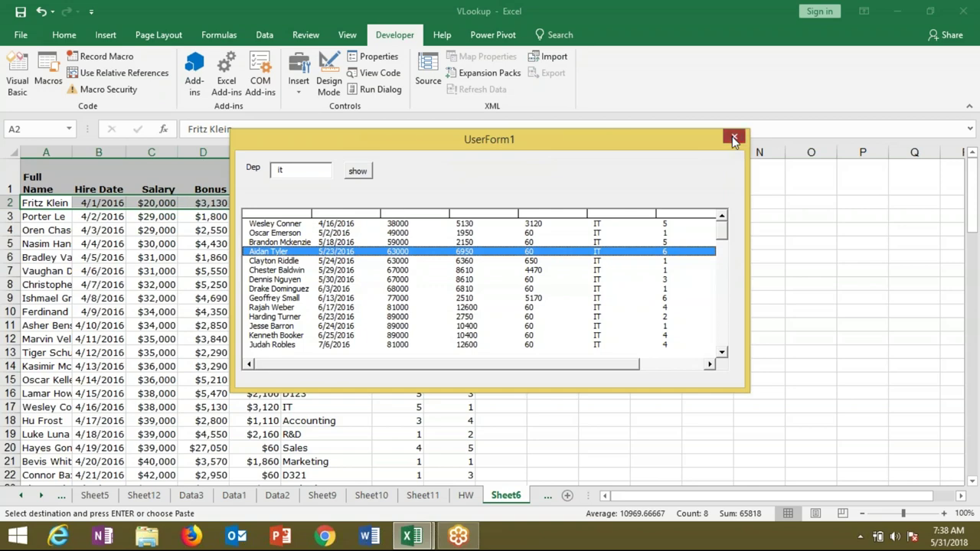
pyautogui.click(285, 214)
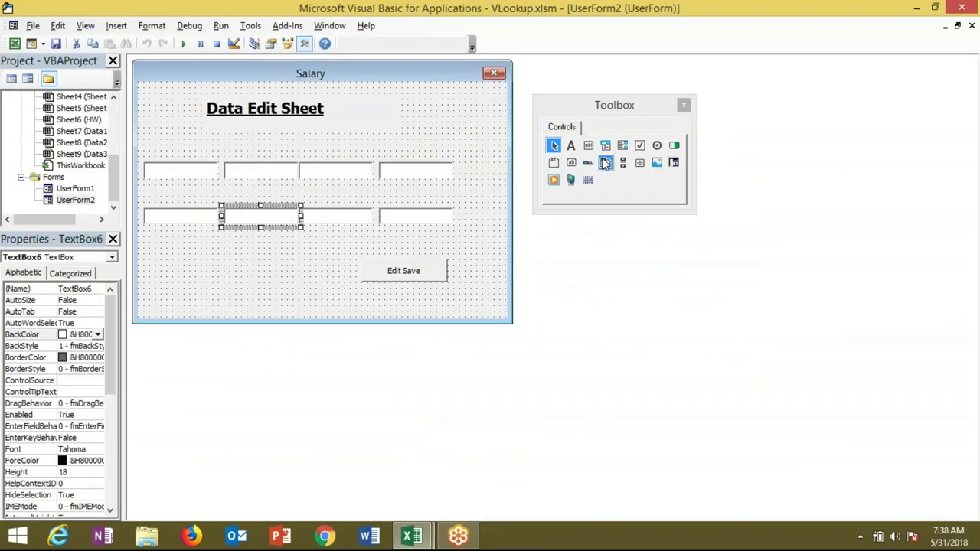
pyautogui.click(588, 146)
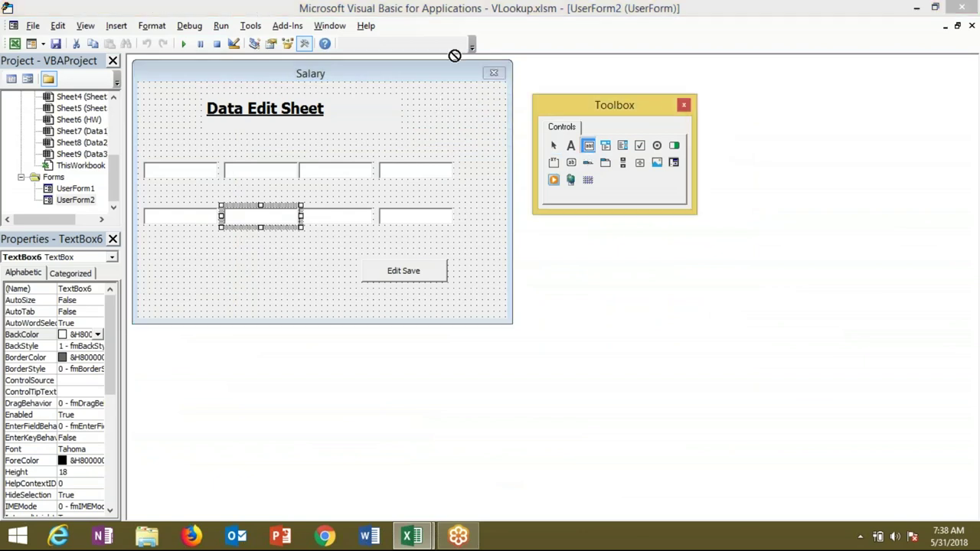
pyautogui.moveTo(439, 99); pyautogui.dragTo(492, 119)
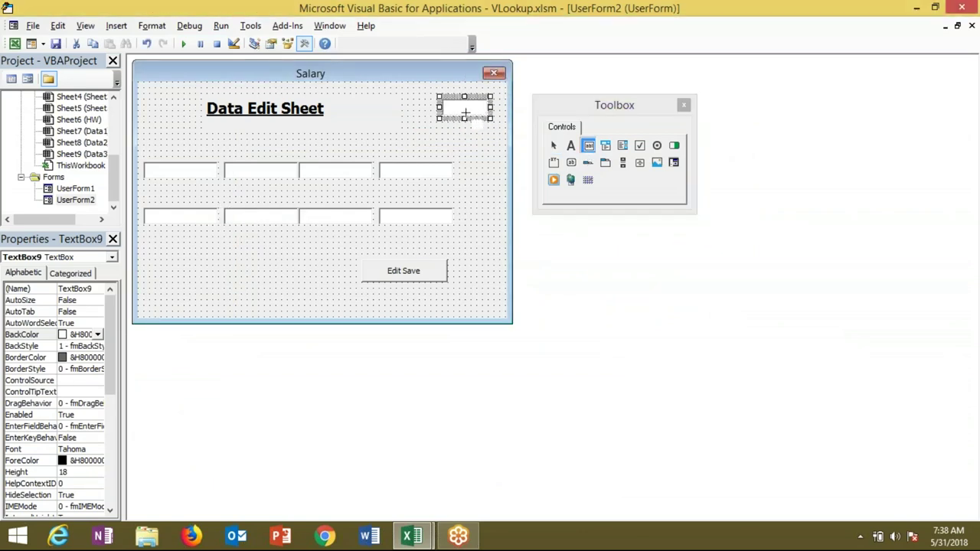
# Add a label captioned 'Row' to the left of the new text box.
pyautogui.click(570, 145)
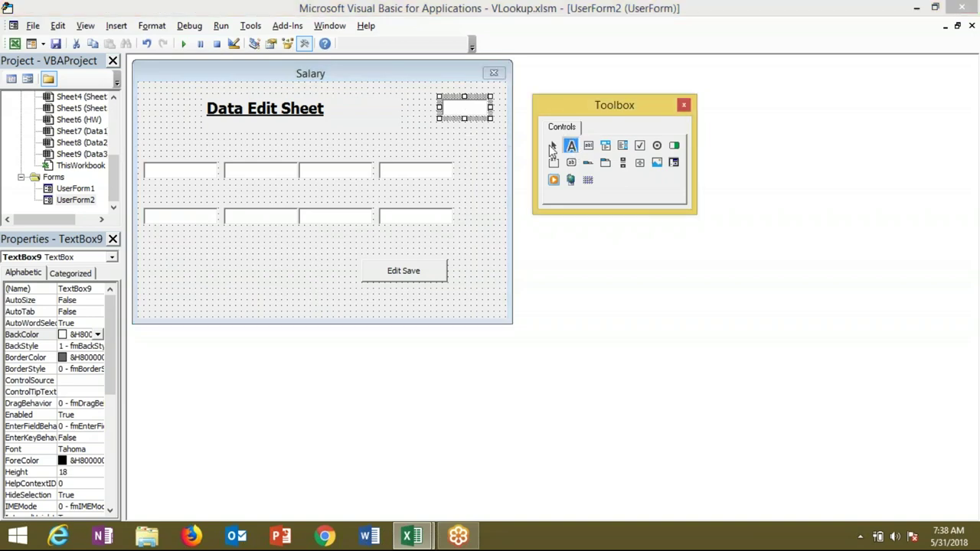
pyautogui.moveTo(402, 100); pyautogui.dragTo(434, 120)
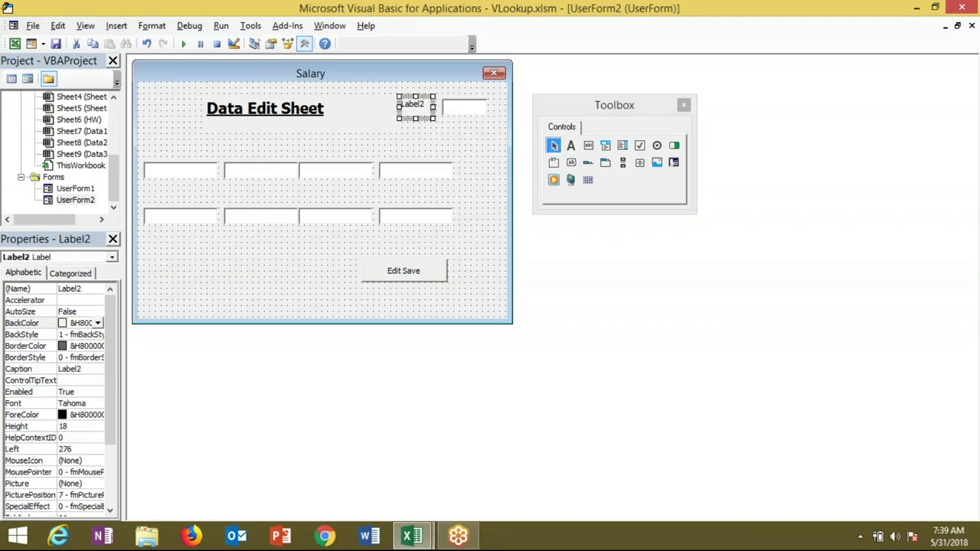
pyautogui.press('BackSpace')
pyautogui.press('BackSpace')
pyautogui.press('BackSpace')
pyautogui.write('Ro')
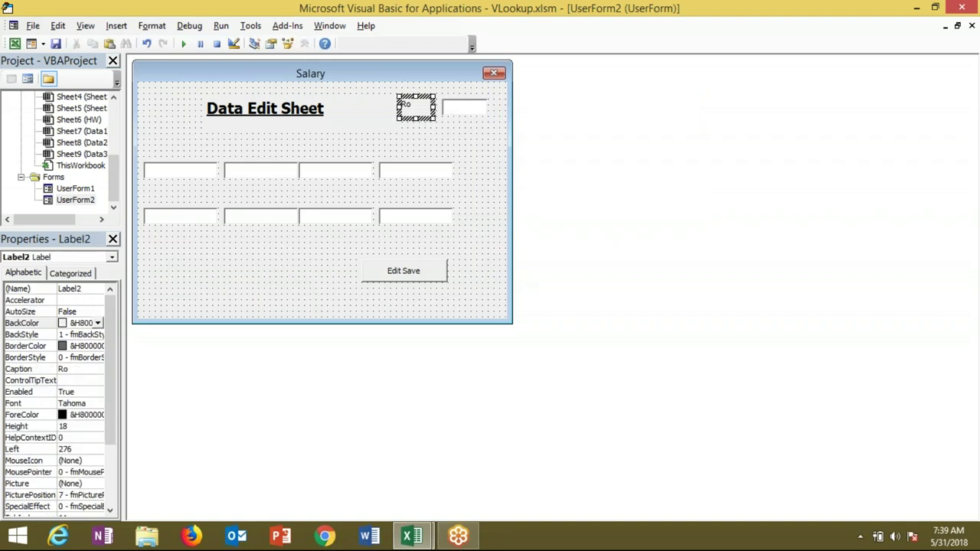
pyautogui.write('w')
pyautogui.click(488, 145)
pyautogui.click(428, 119)
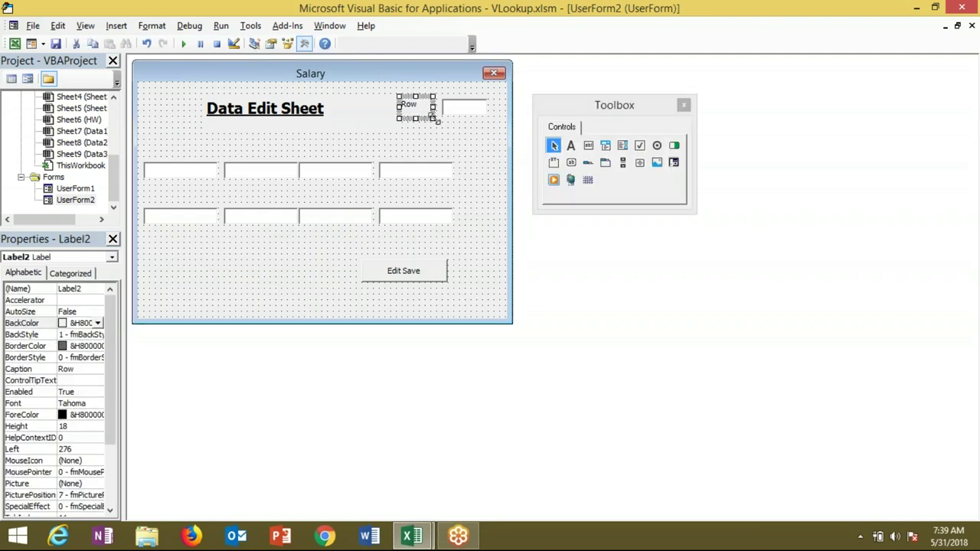
# Nudge the Row label toward its text box and open UserForm1's ListBox1 double-click code.
pyautogui.doubleClick(438, 133)
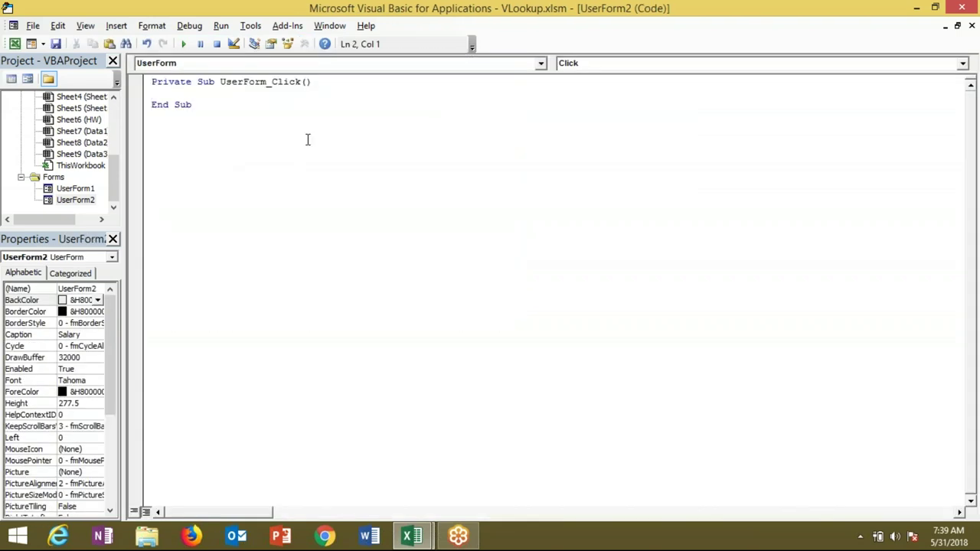
pyautogui.doubleClick(90, 200)
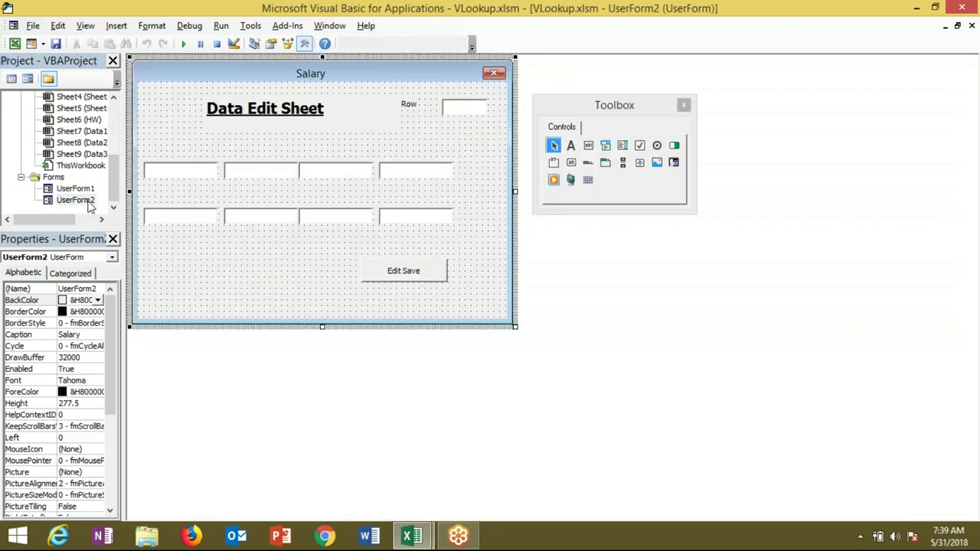
pyautogui.click(411, 109)
pyautogui.moveTo(411, 109); pyautogui.dragTo(428, 112)
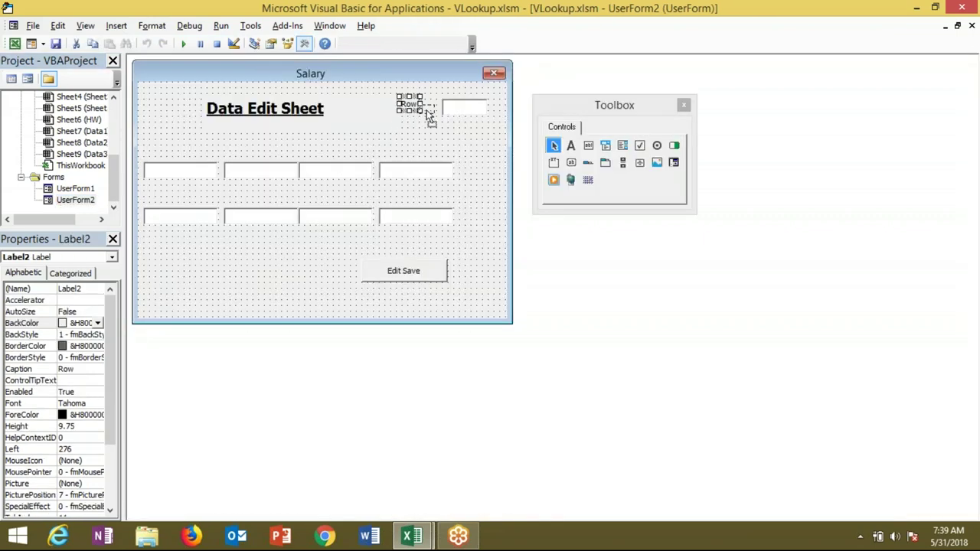
pyautogui.click(445, 123)
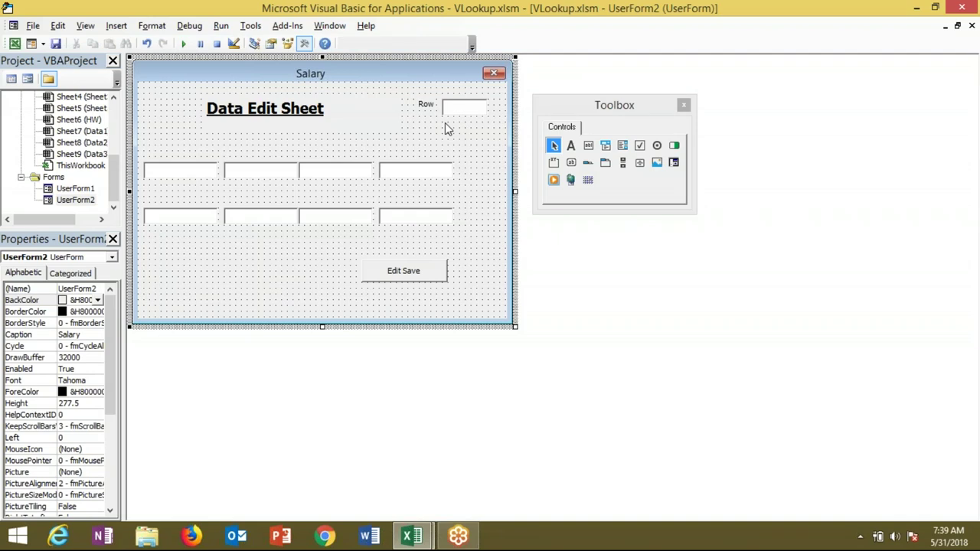
pyautogui.doubleClick(74, 189)
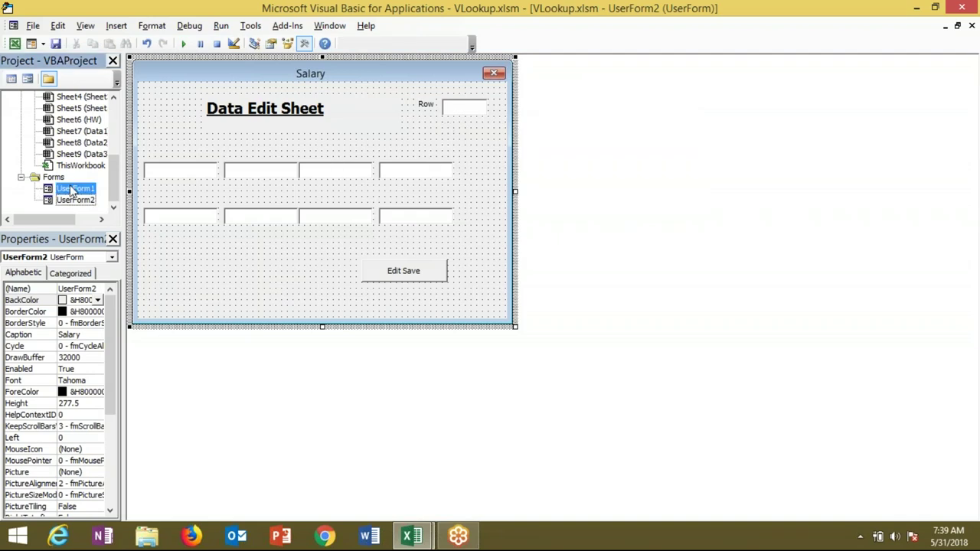
pyautogui.doubleClick(262, 194)
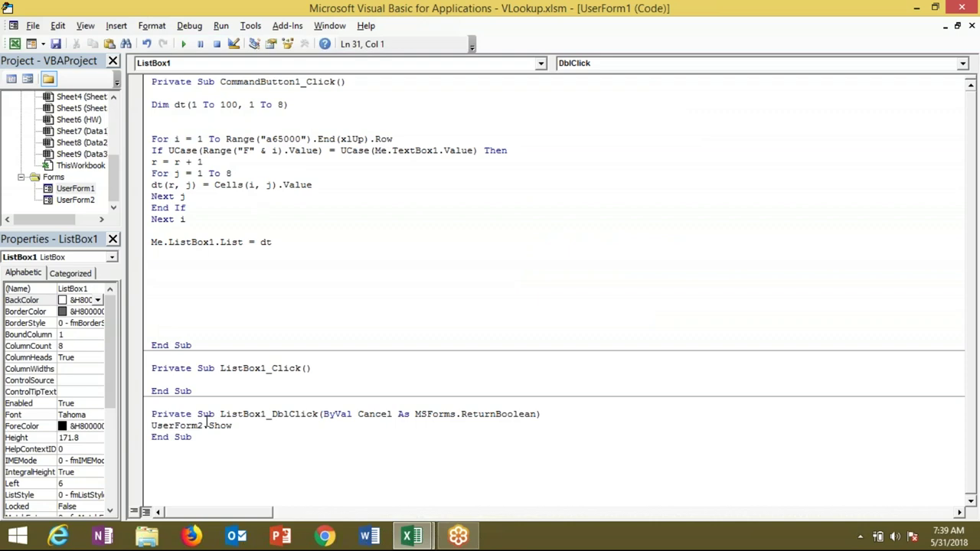
# Insert blank lines above the UserForm2.Show line in ListBox1_DblClick.
pyautogui.click(254, 430)
pyautogui.press('Return')
pyautogui.press('Return')
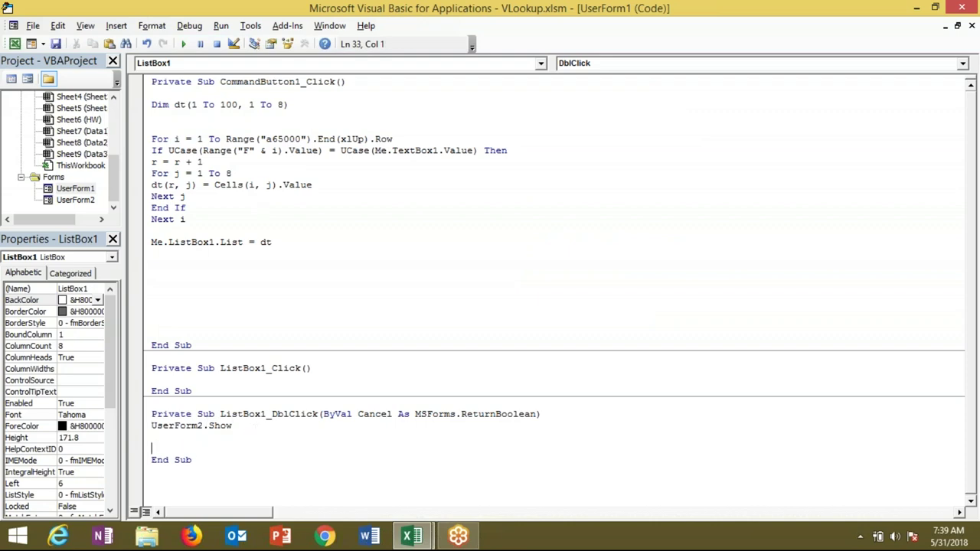
pyautogui.click(151, 426)
pyautogui.press('Return')
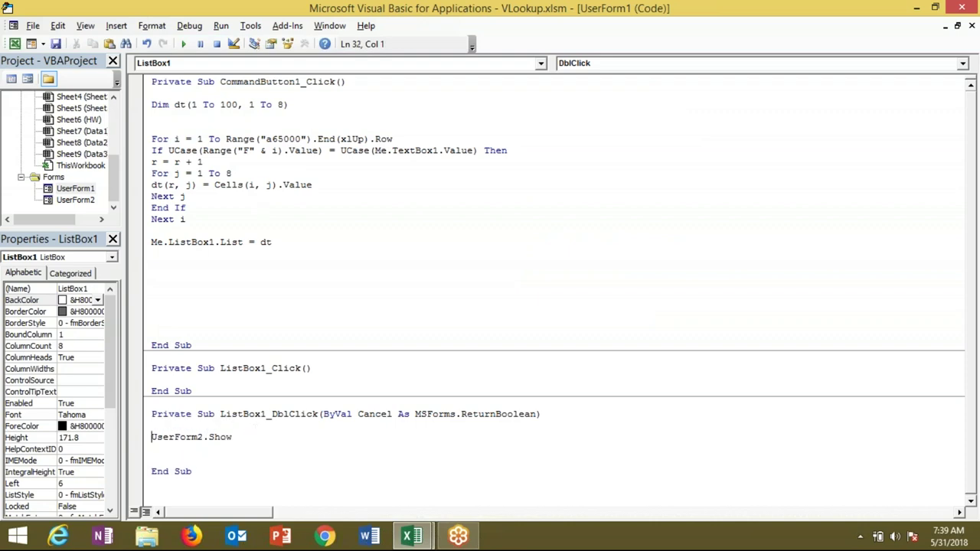
pyautogui.press('Return')
pyautogui.press('Return')
pyautogui.click(152, 448)
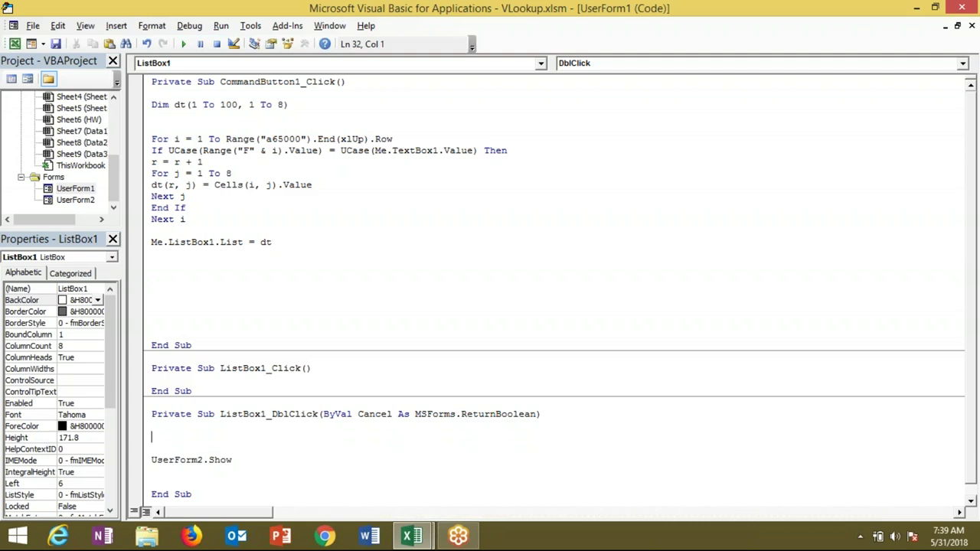
# Add the line MsgBox Me.ListBox1.Value before UserForm2.Show and run the form.
pyautogui.write('me')
pyautogui.write('.l')
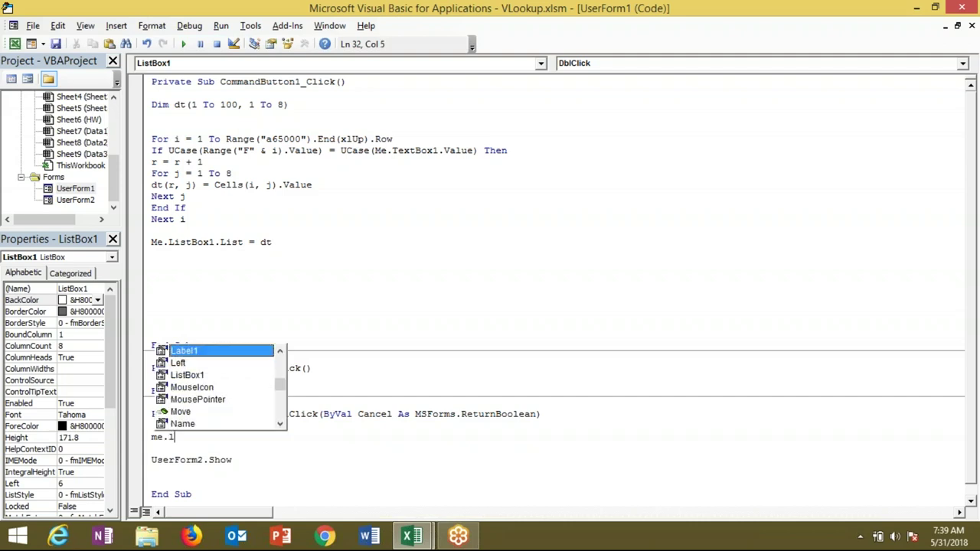
pyautogui.write('i')
pyautogui.press('Tab')
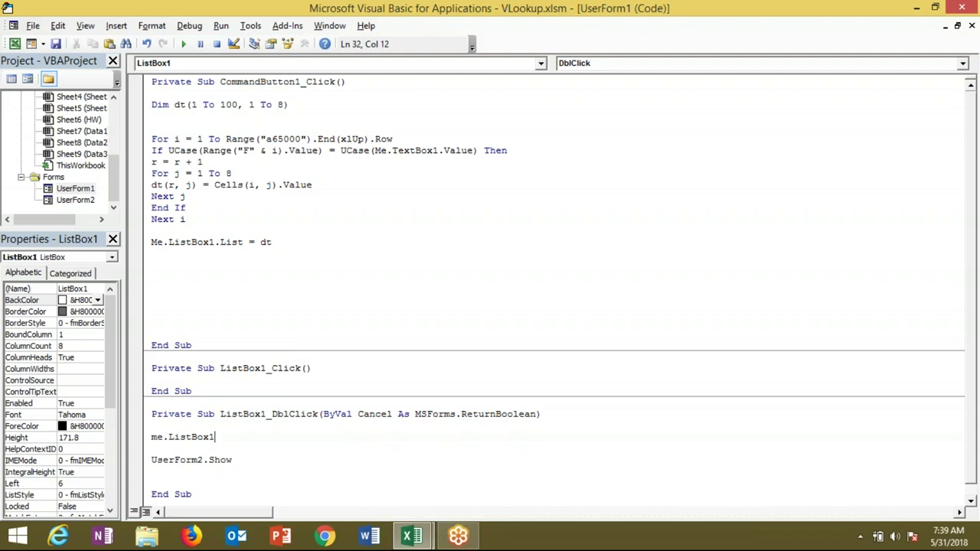
pyautogui.write('.v')
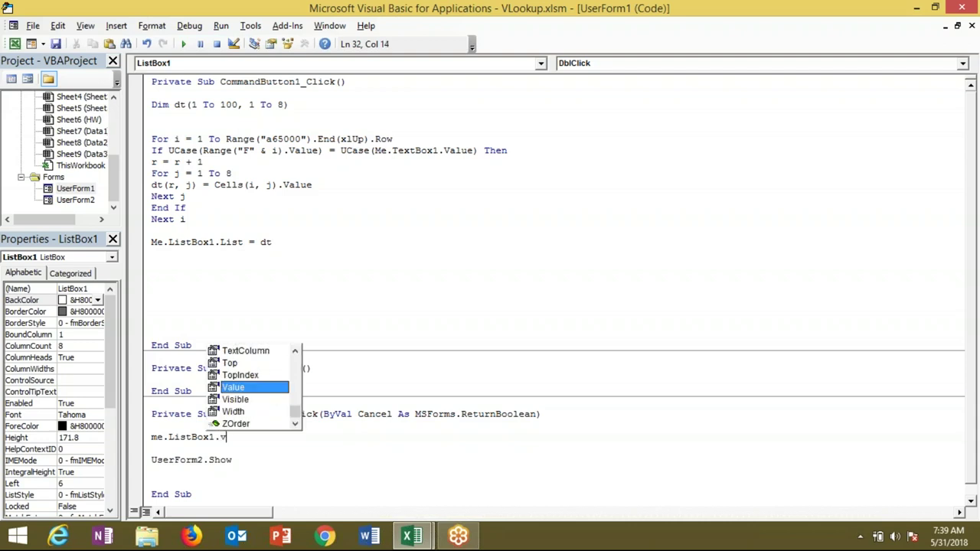
pyautogui.press('Tab')
pyautogui.press('Home')
pyautogui.press('Up')
pyautogui.press('Down')
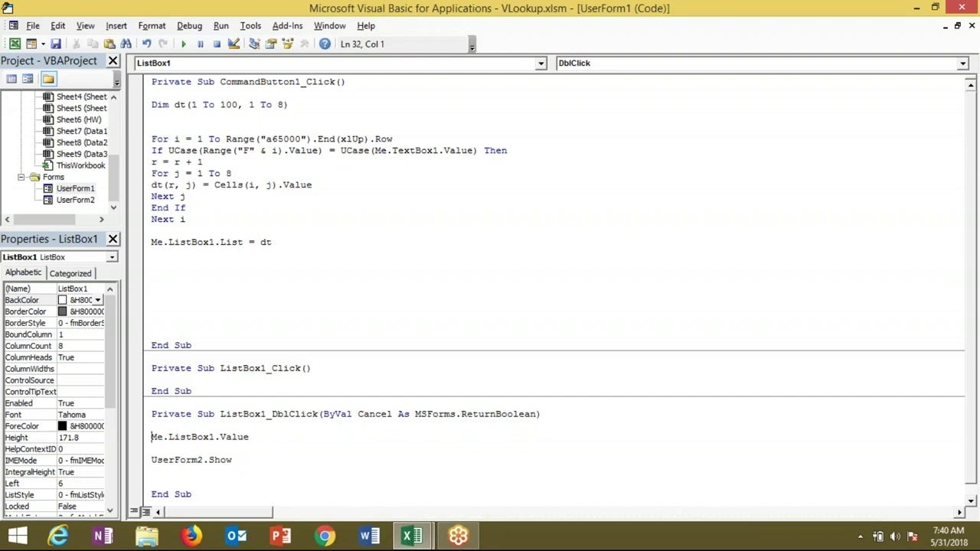
pyautogui.write('msgbox')
pyautogui.press('Up')
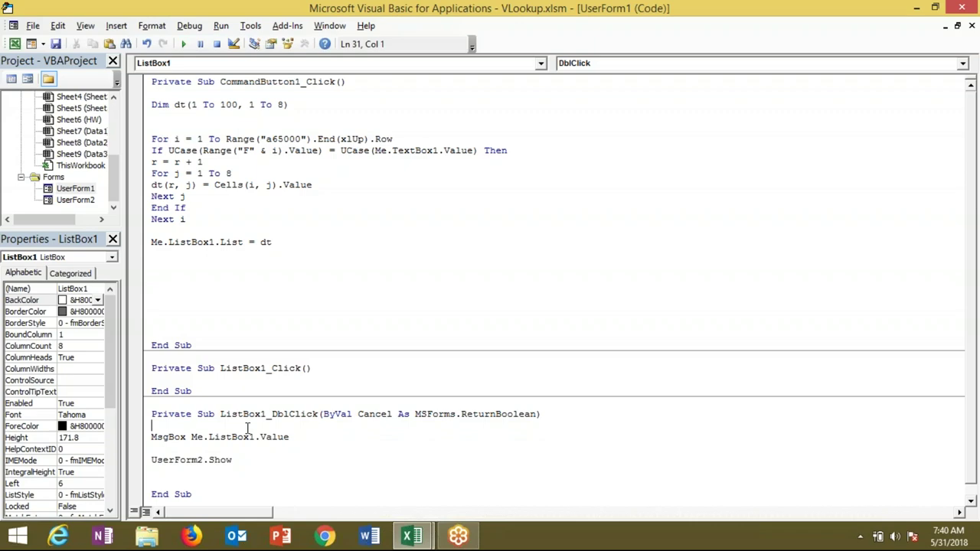
pyautogui.click(183, 44)
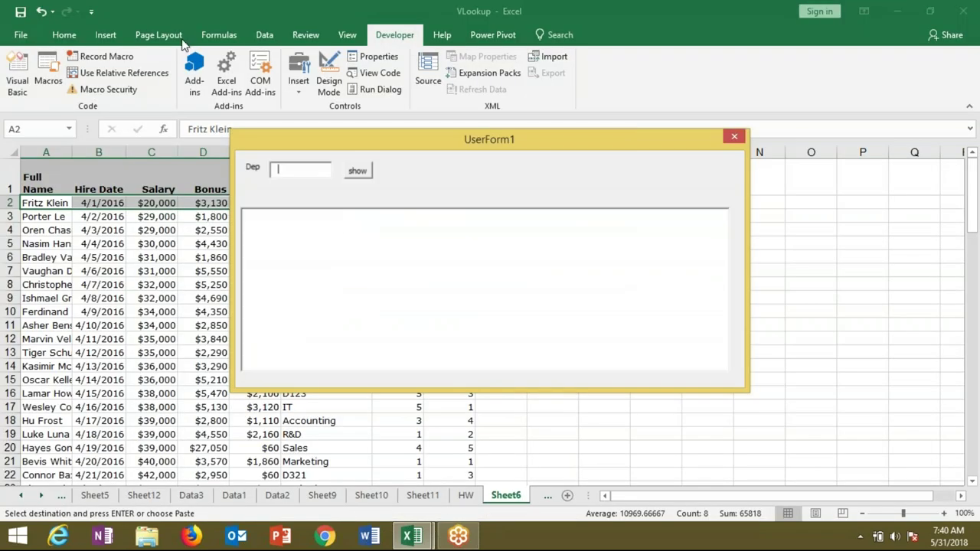
# Filter to IT, double-click an employee to see the name pop-up, then close both forms.
pyautogui.write('it')
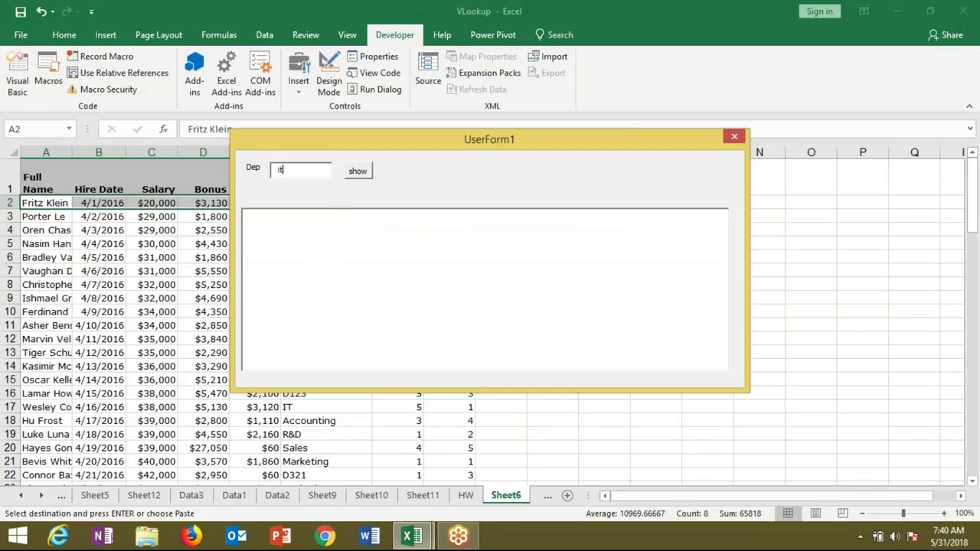
pyautogui.click(360, 172)
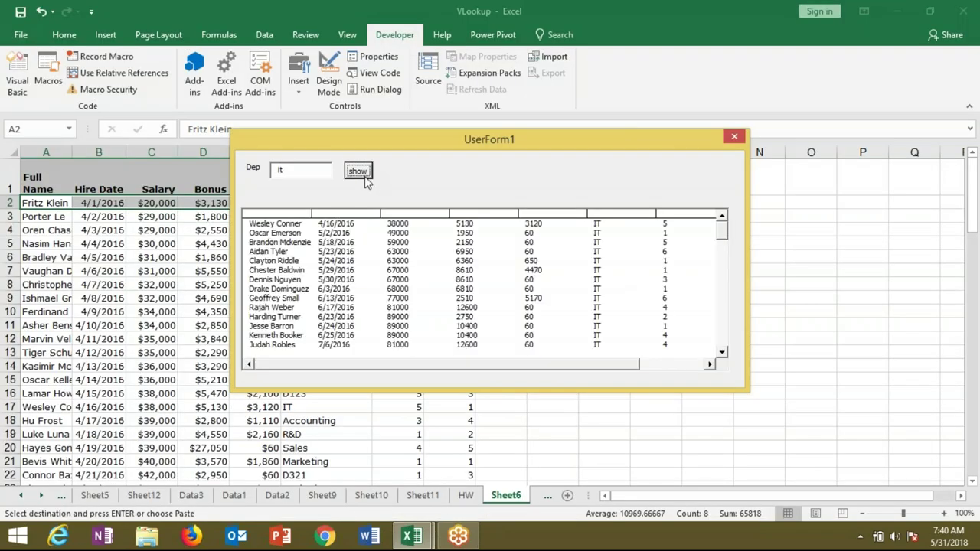
pyautogui.click(342, 262)
pyautogui.doubleClick(343, 262)
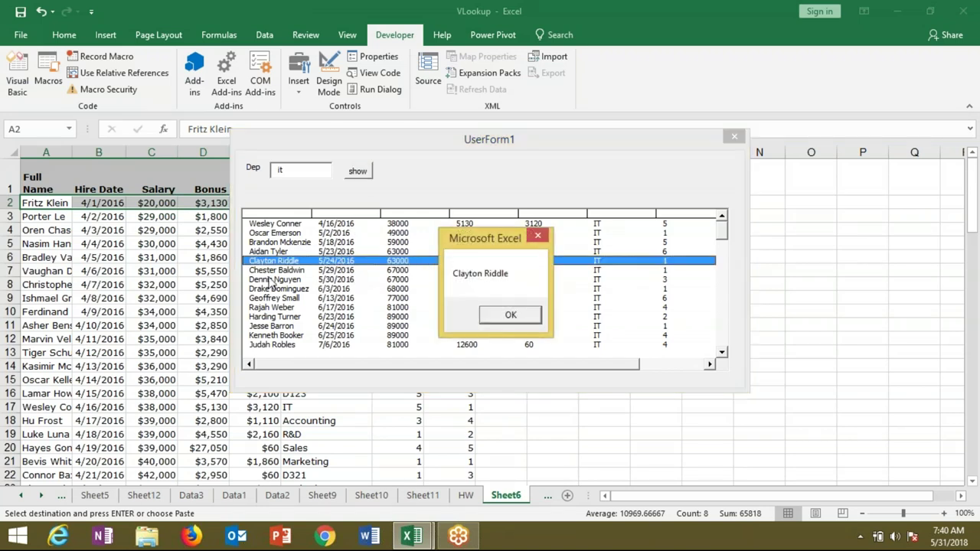
pyautogui.click(489, 319)
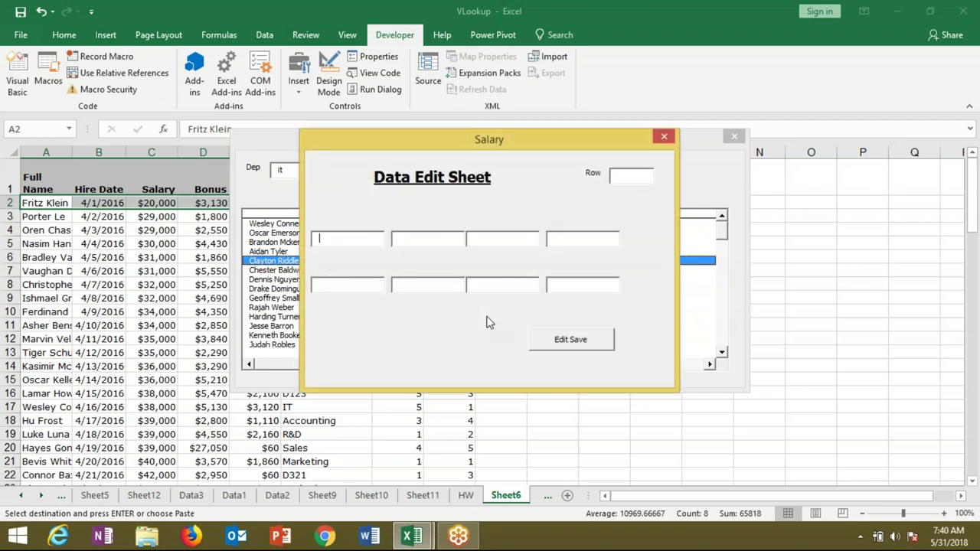
pyautogui.click(664, 138)
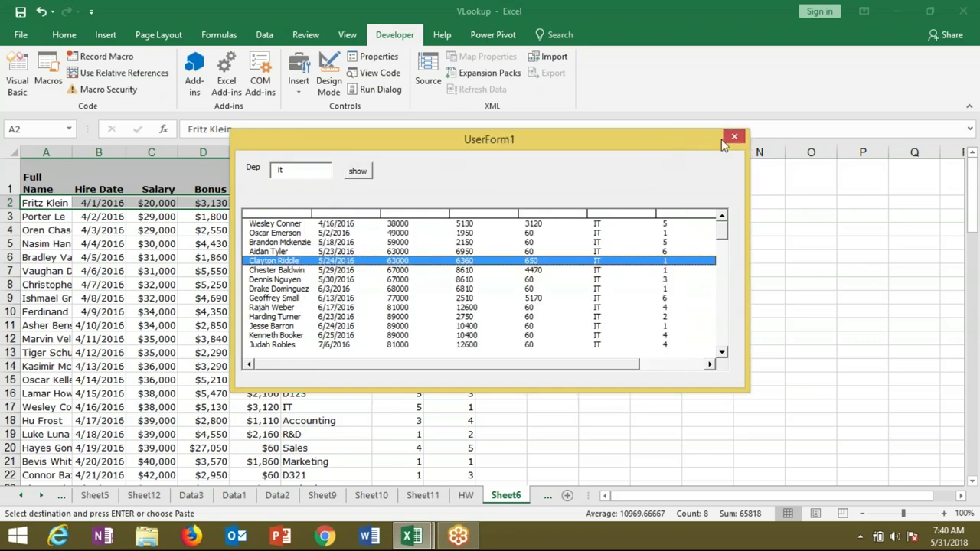
pyautogui.click(734, 139)
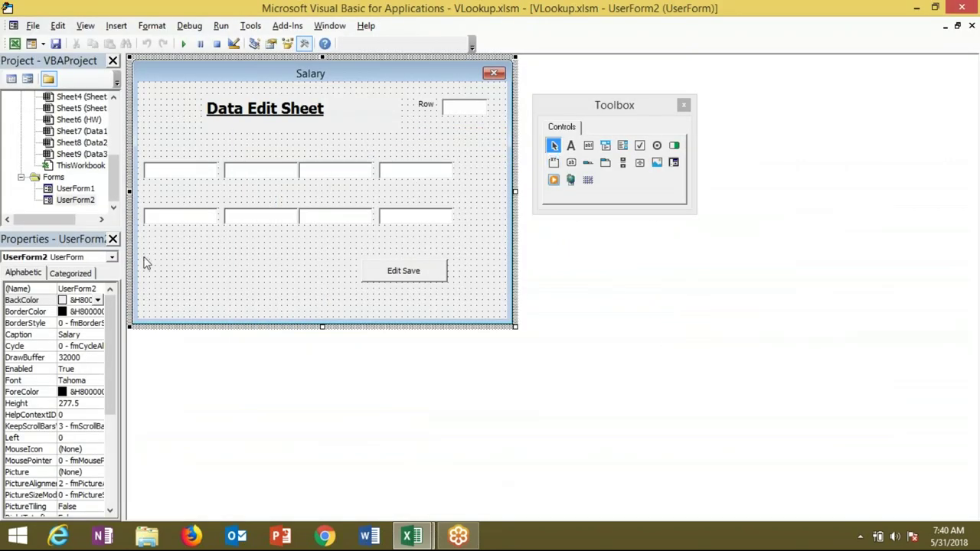
pyautogui.hotkey('alt', 'Tab')
# Insert a blank column A before the names column.
pyautogui.click(52, 229)
pyautogui.press('Up')
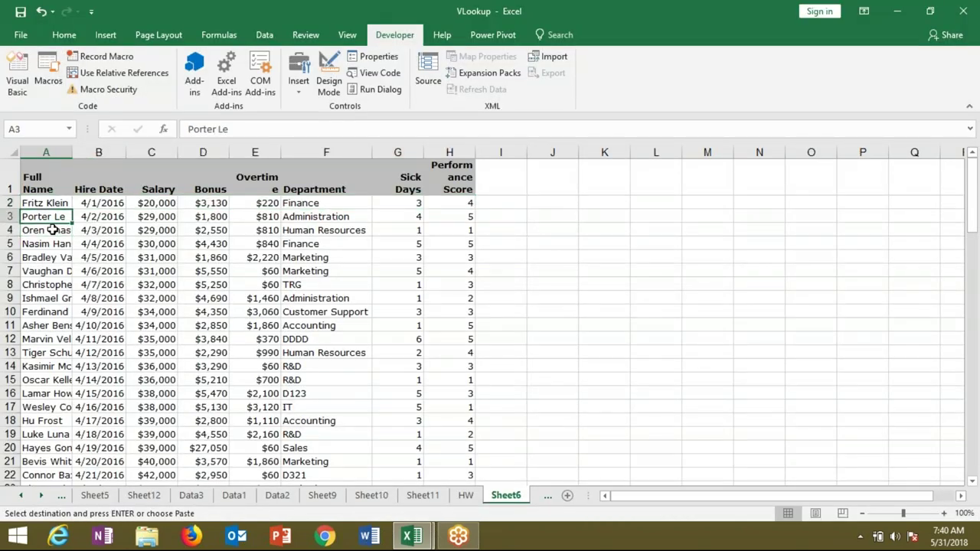
pyautogui.hotkey('ctrl', 'space')
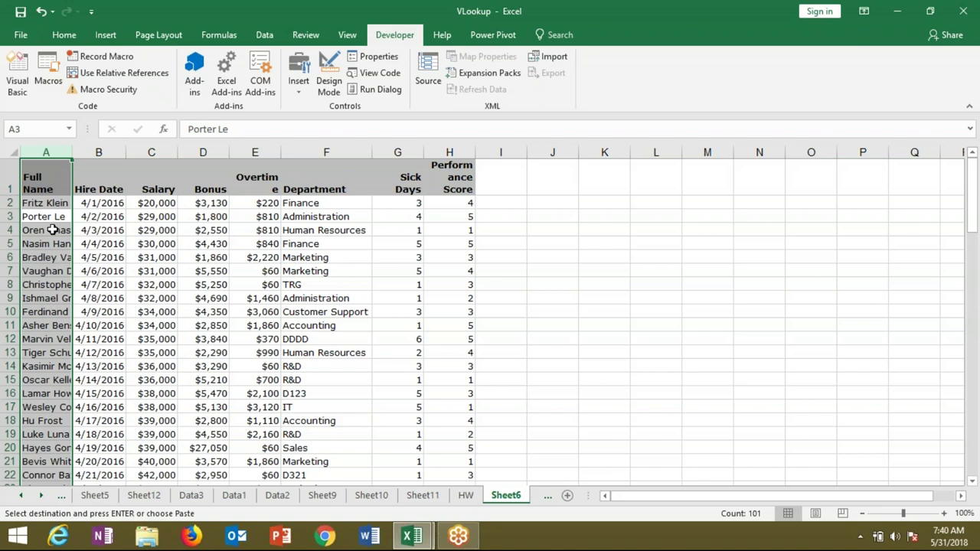
pyautogui.hotkey('ctrl', 'shift', '+')
# Give the new column A the header 'Row'.
pyautogui.click(52, 182)
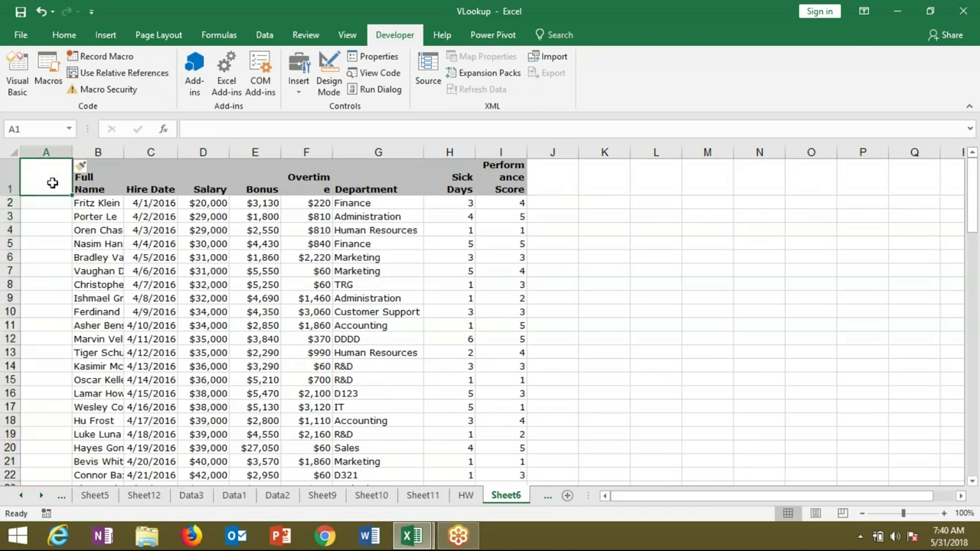
pyautogui.write('Sr')
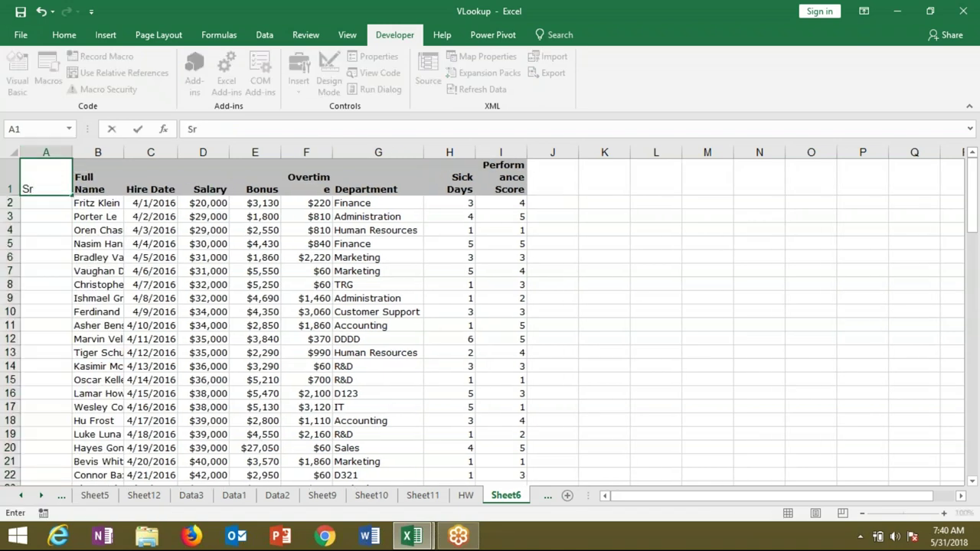
pyautogui.press('Return')
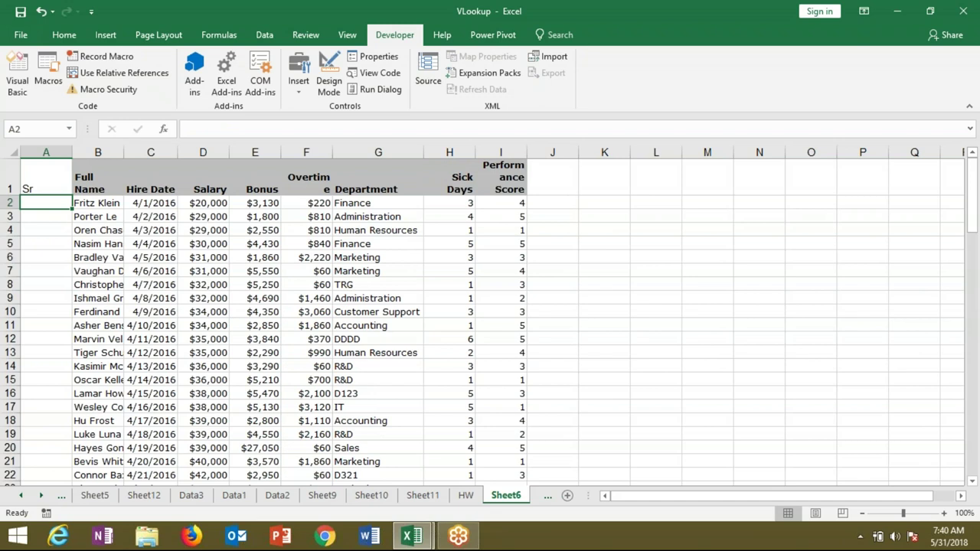
pyautogui.click(46, 176)
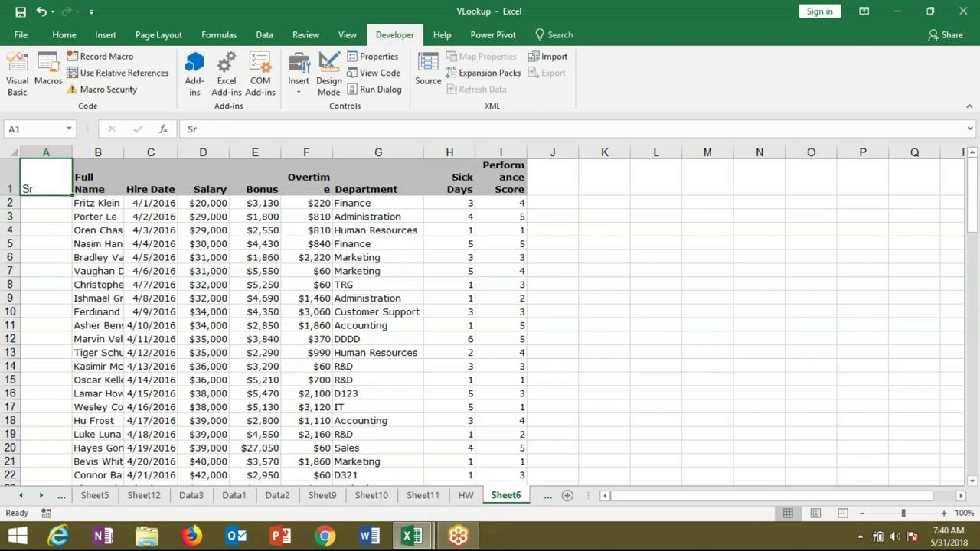
pyautogui.write('Code')
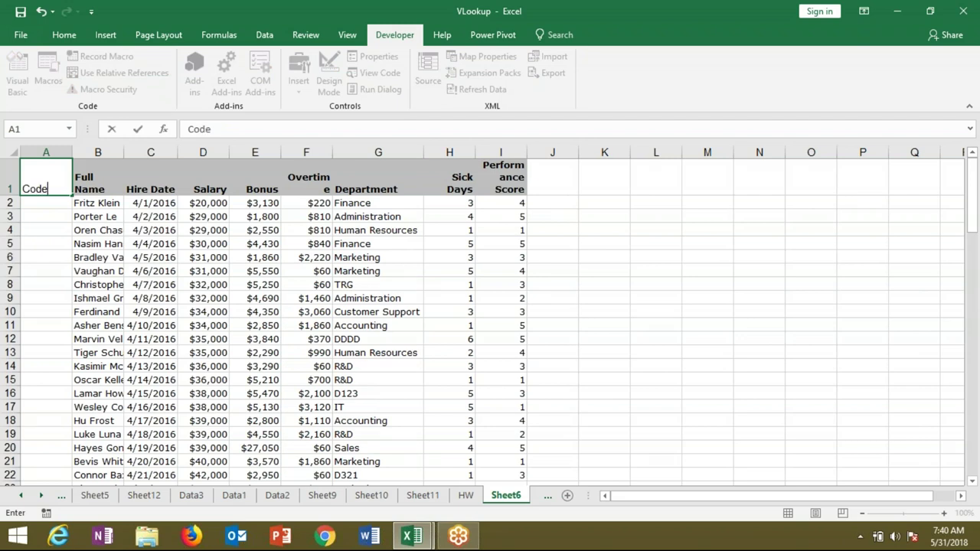
pyautogui.press('Return')
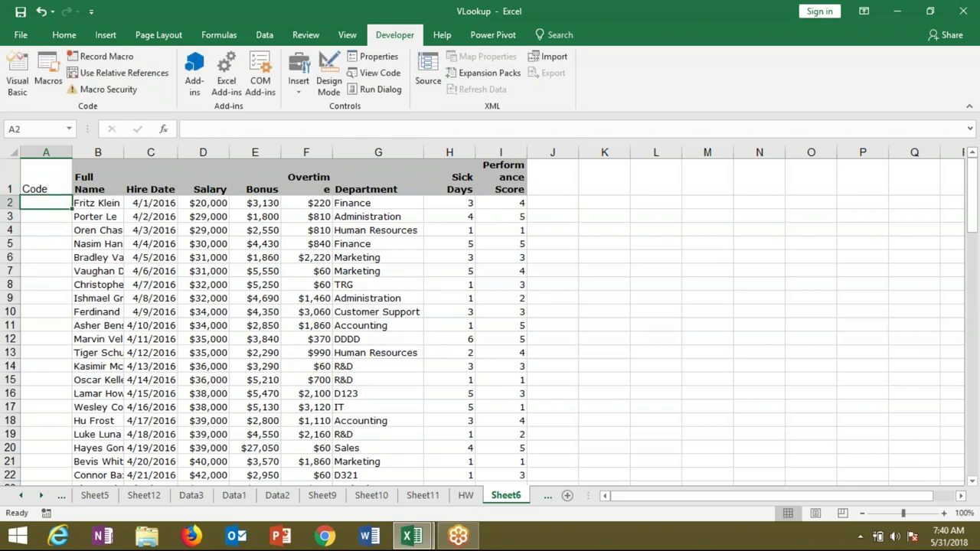
pyautogui.click(45, 182)
pyautogui.write('R')
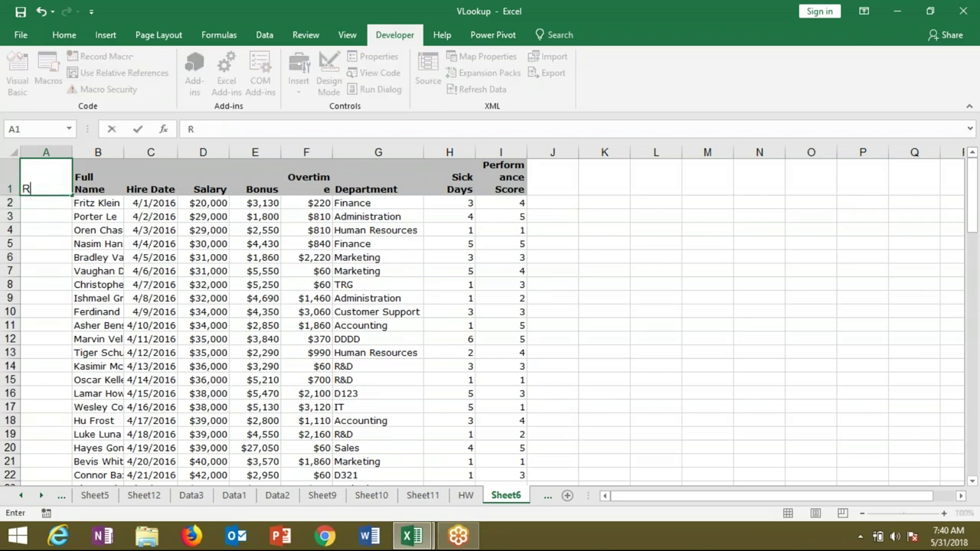
pyautogui.write('ow')
pyautogui.press('Return')
# Enter 1 and 2 below the header and fill the series down column A.
pyautogui.write('1')
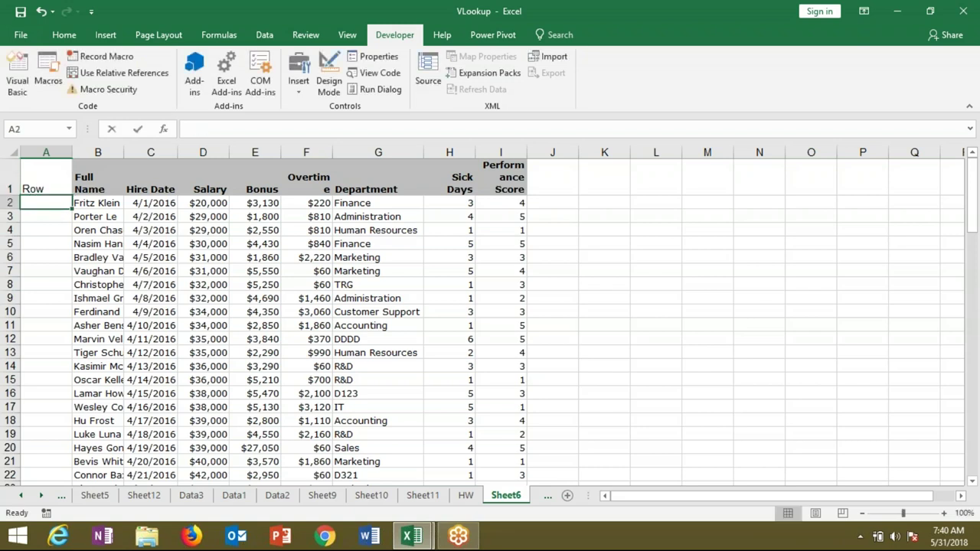
pyautogui.press('Return')
pyautogui.write('2')
pyautogui.press('Return')
pyautogui.moveTo(46, 203); pyautogui.dragTo(46, 216)
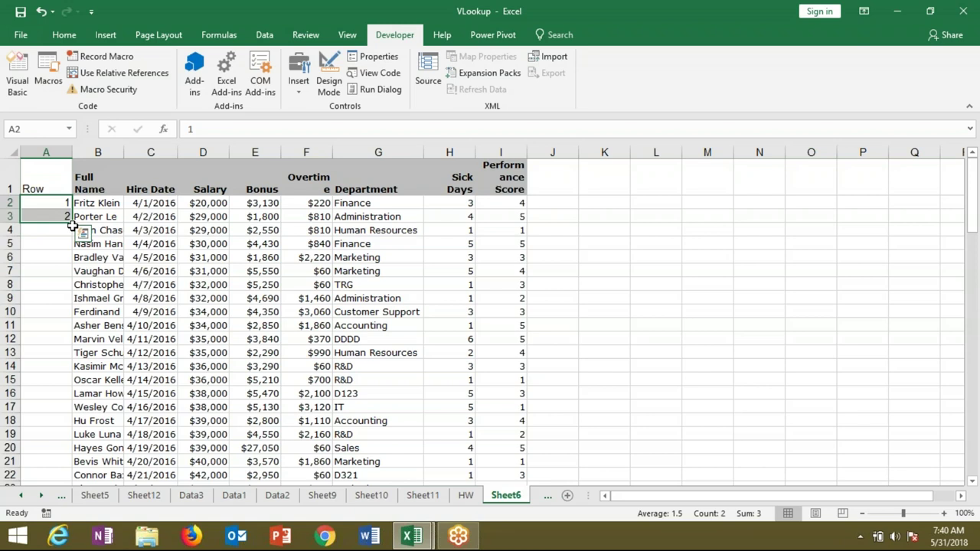
pyautogui.doubleClick(73, 223)
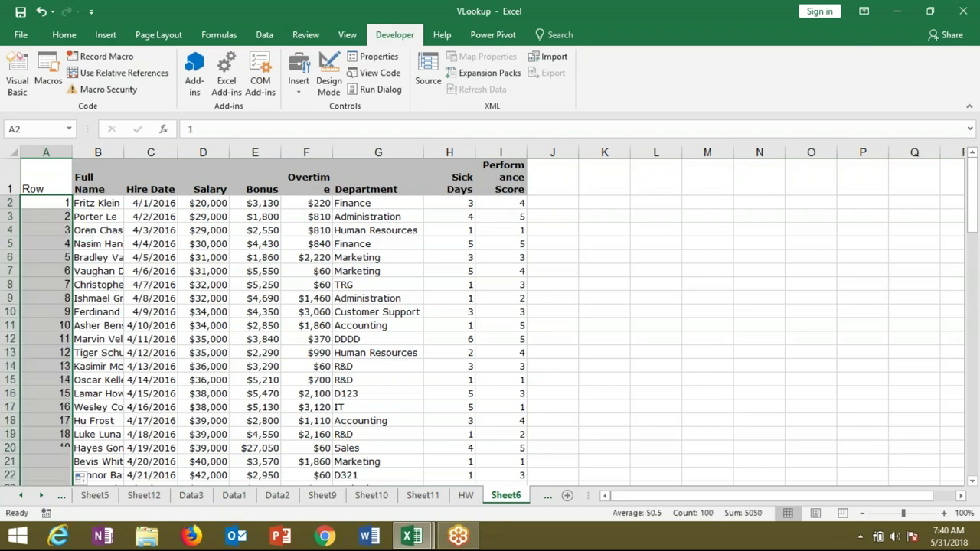
pyautogui.click(59, 214)
# Restart the numbering at 2 and 3 in A2:A3 and fill it down to row 101.
pyautogui.click(58, 203)
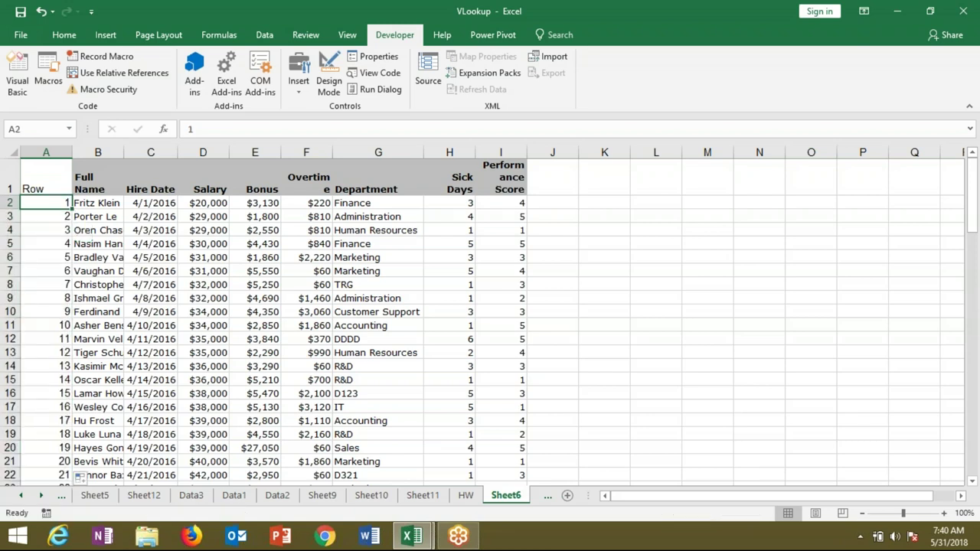
pyautogui.write('2')
pyautogui.press('Return')
pyautogui.write('3')
pyautogui.press('Return')
pyautogui.press('Up')
pyautogui.press('Up')
pyautogui.moveTo(46, 203); pyautogui.dragTo(69, 474)
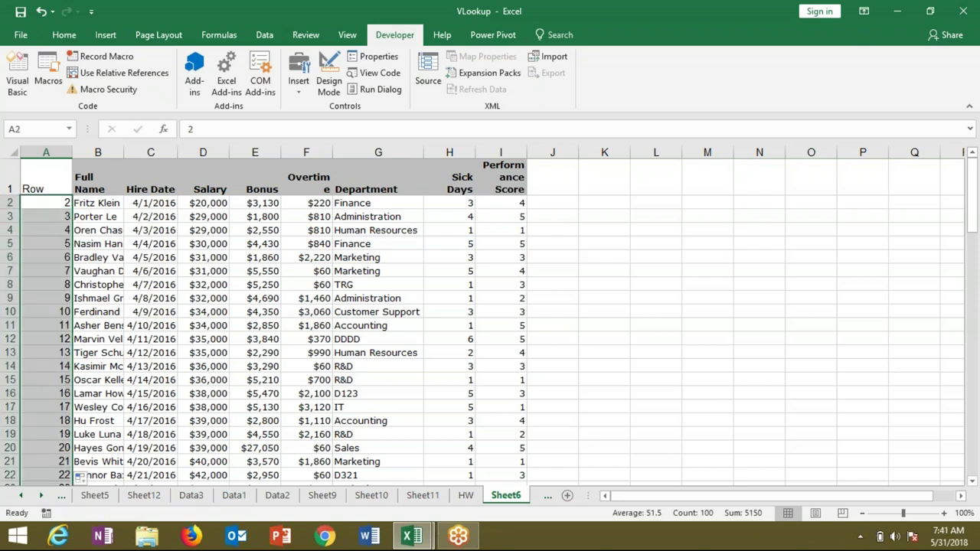
pyautogui.click(114, 230)
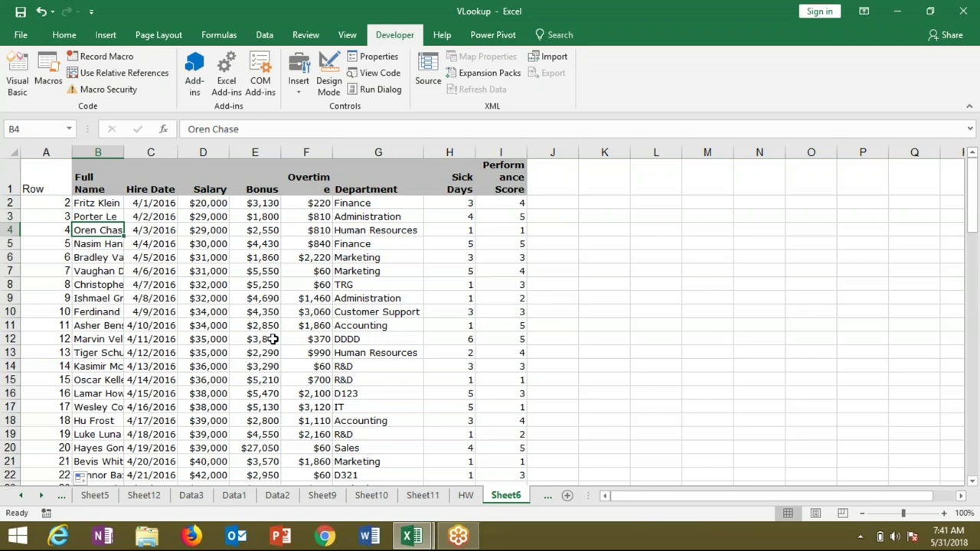
pyautogui.hotkey('alt', 'F11')
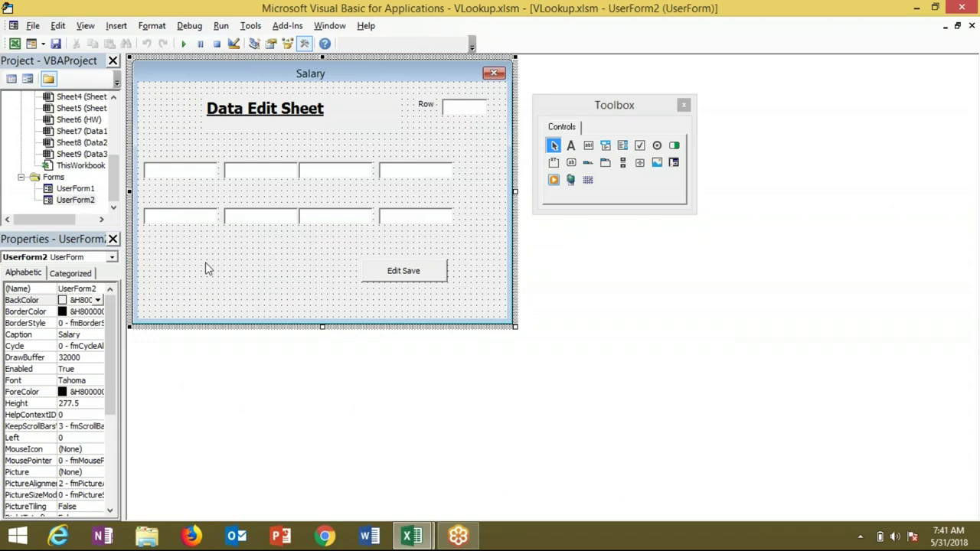
# Test-run UserForm1 with department 'it', then close the form.
pyautogui.click(86, 190)
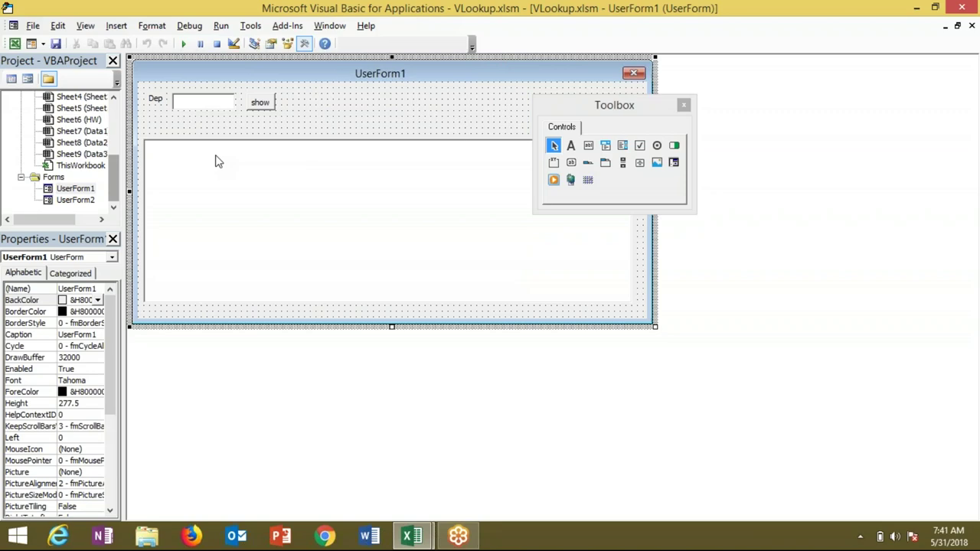
pyautogui.click(184, 43)
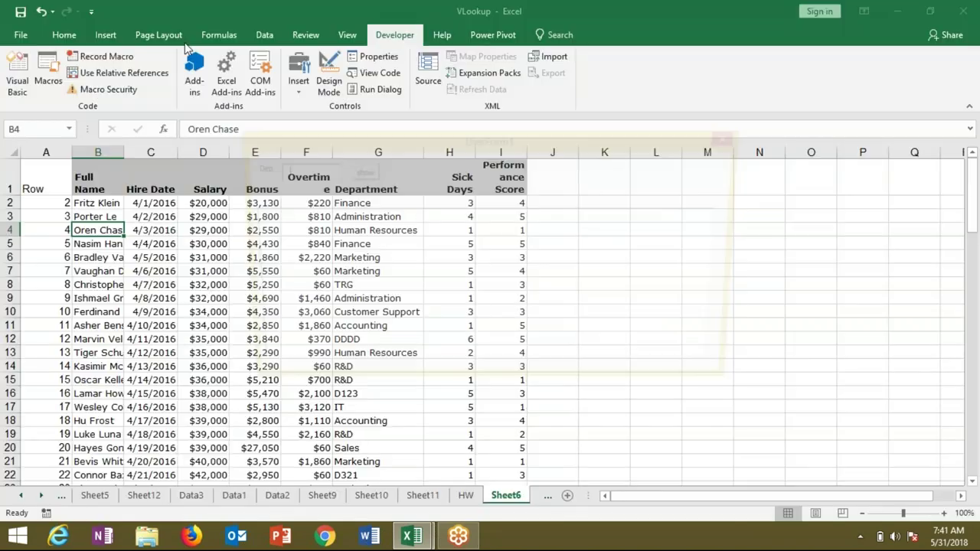
pyautogui.write('it')
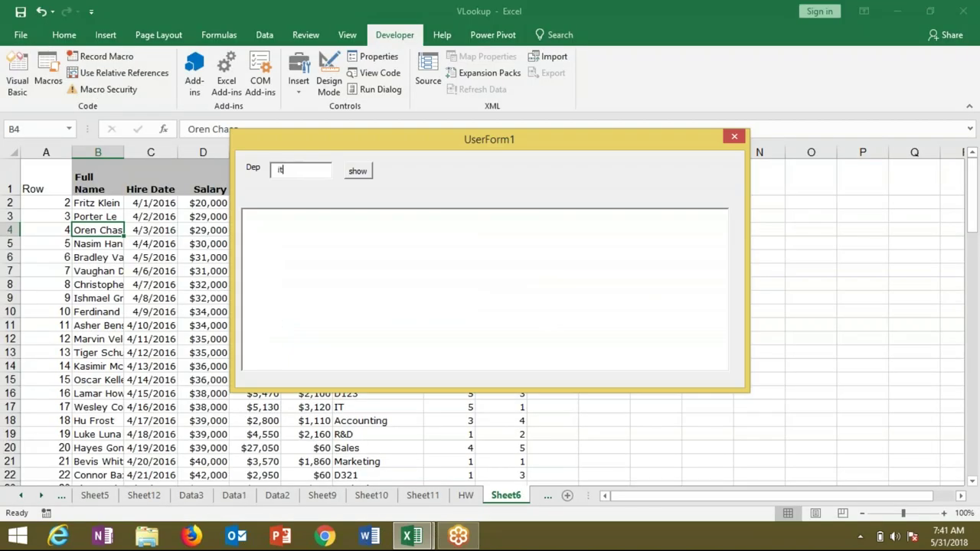
pyautogui.click(358, 171)
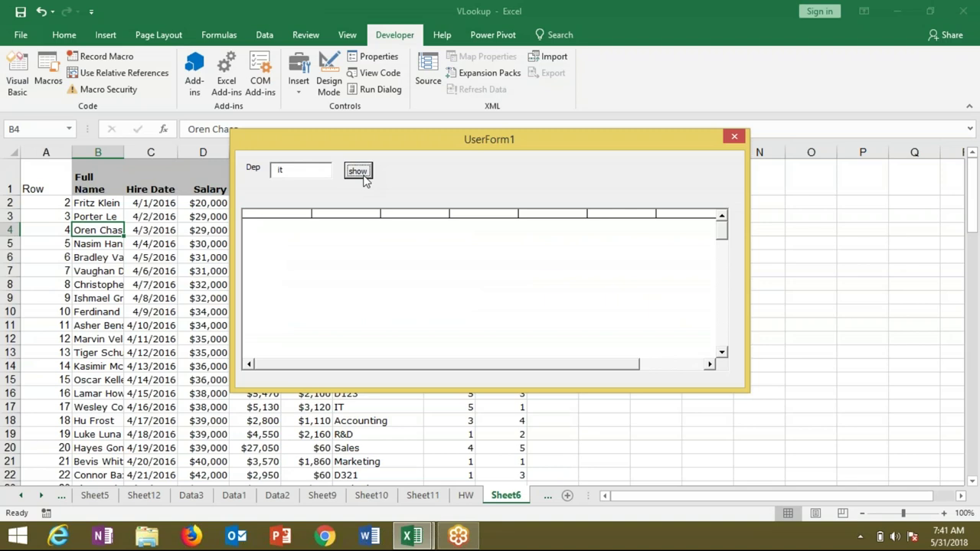
pyautogui.click(364, 177)
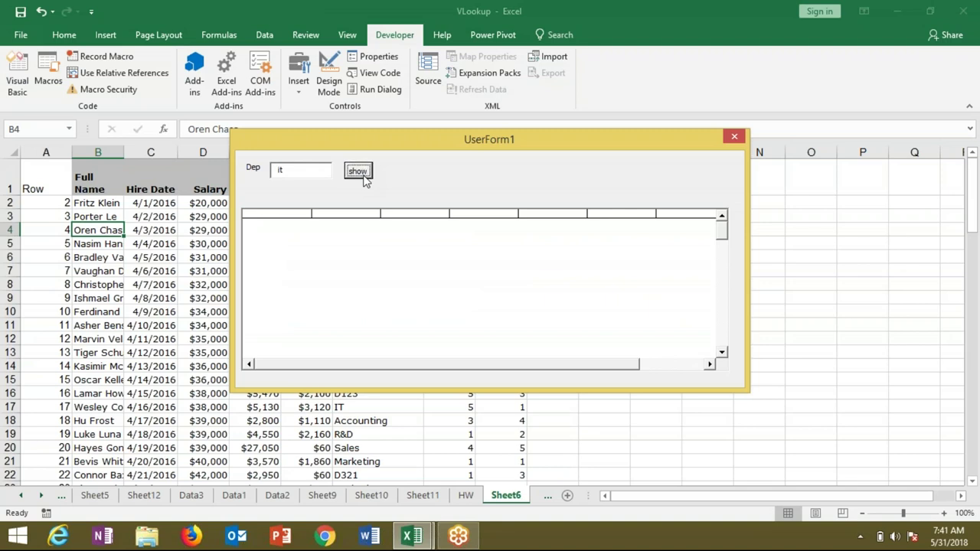
pyautogui.click(732, 137)
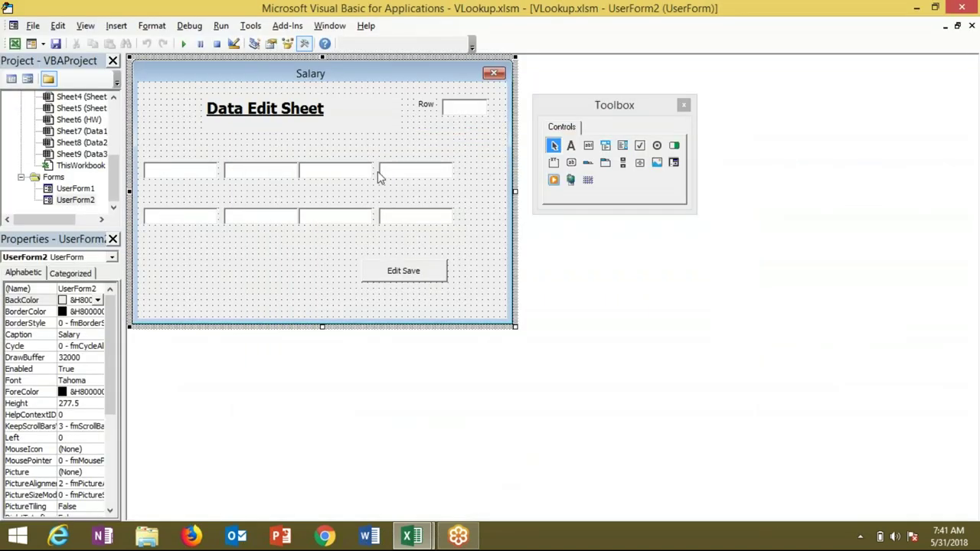
# In UserForm1's code, change the department test column from F to g.
pyautogui.doubleClick(91, 189)
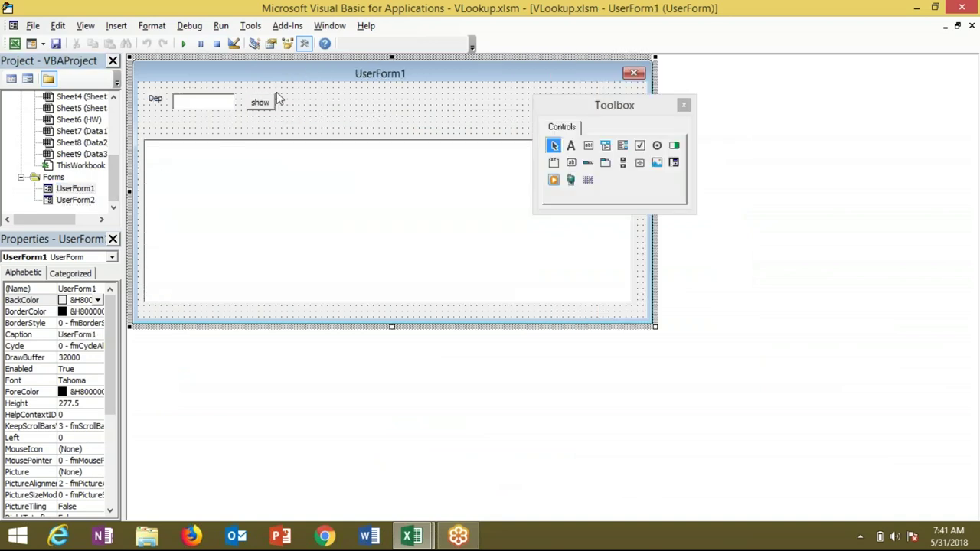
pyautogui.doubleClick(276, 99)
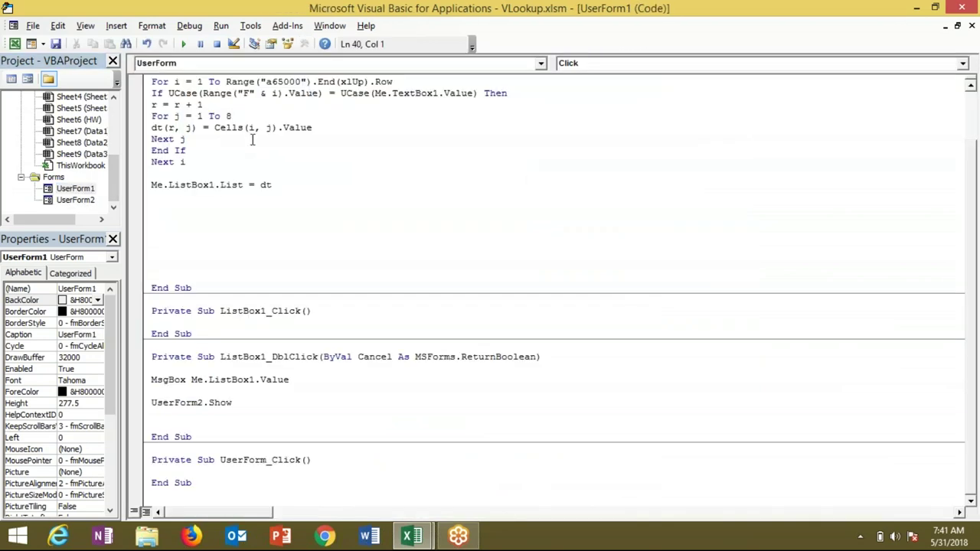
pyautogui.click(248, 94)
pyautogui.press('BackSpace')
pyautogui.write('g')
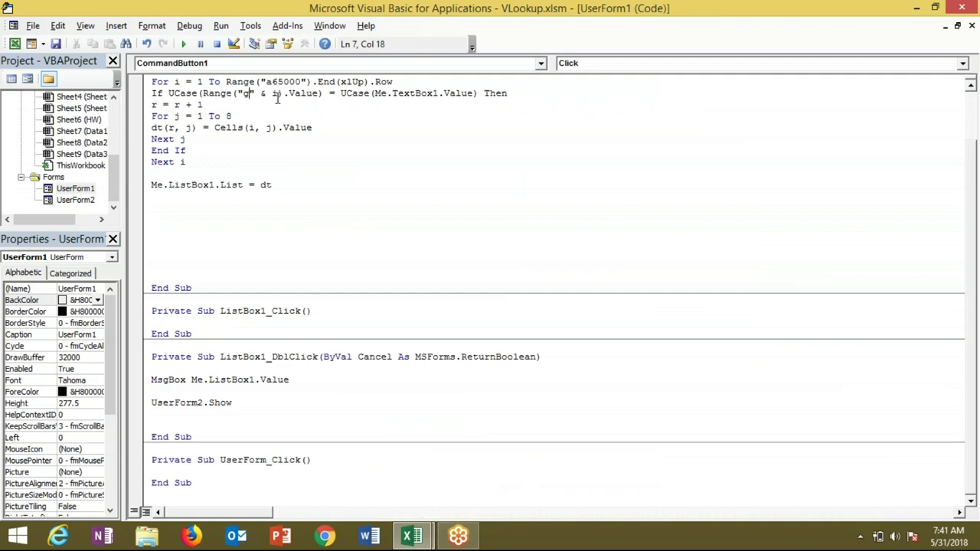
pyautogui.click(170, 105)
# Change the dt array to 1 To 9 columns and the inner loop limit to 9.
pyautogui.press('Up')
pyautogui.press('Up')
pyautogui.press('Up')
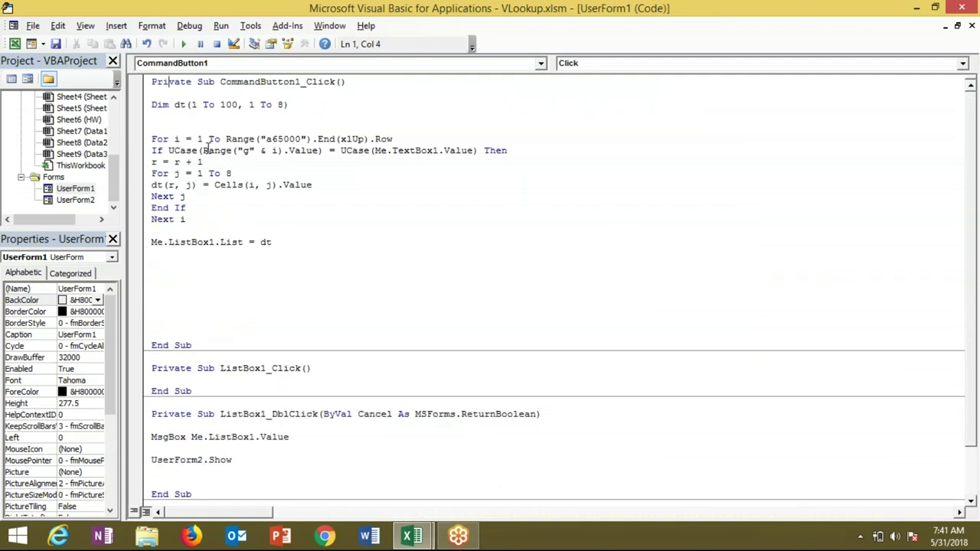
pyautogui.click(282, 105)
pyautogui.press('BackSpace')
pyautogui.write('9')
pyautogui.click(234, 173)
pyautogui.press('BackSpace')
pyautogui.write('9')
pyautogui.click(235, 203)
# Set ListBox1's ColumnCount property to 9.
pyautogui.doubleClick(73, 189)
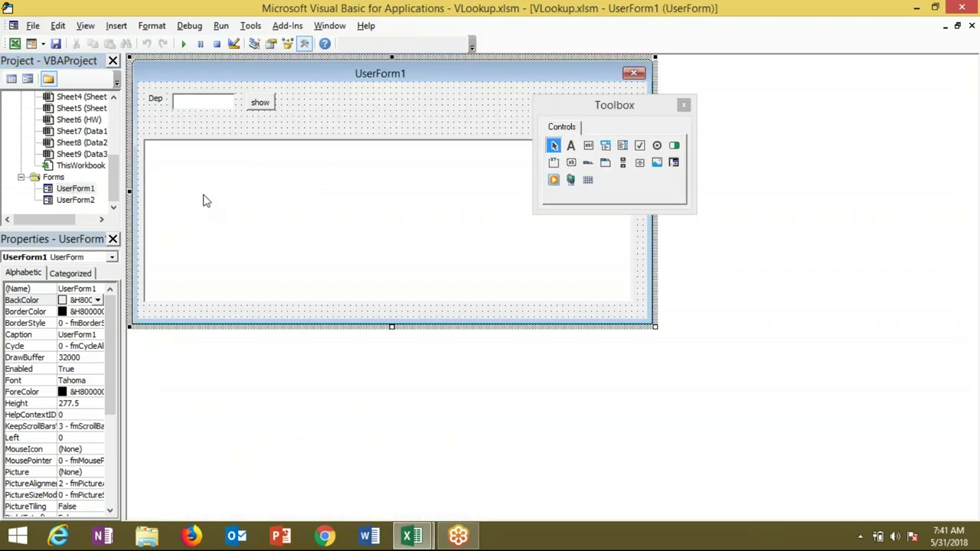
pyautogui.click(205, 200)
pyautogui.click(76, 346)
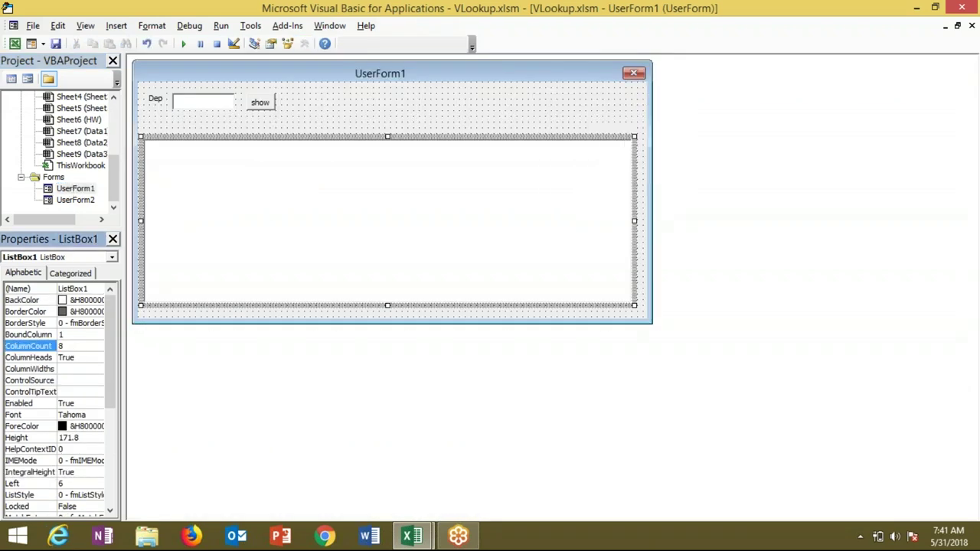
pyautogui.write('9')
pyautogui.click(285, 128)
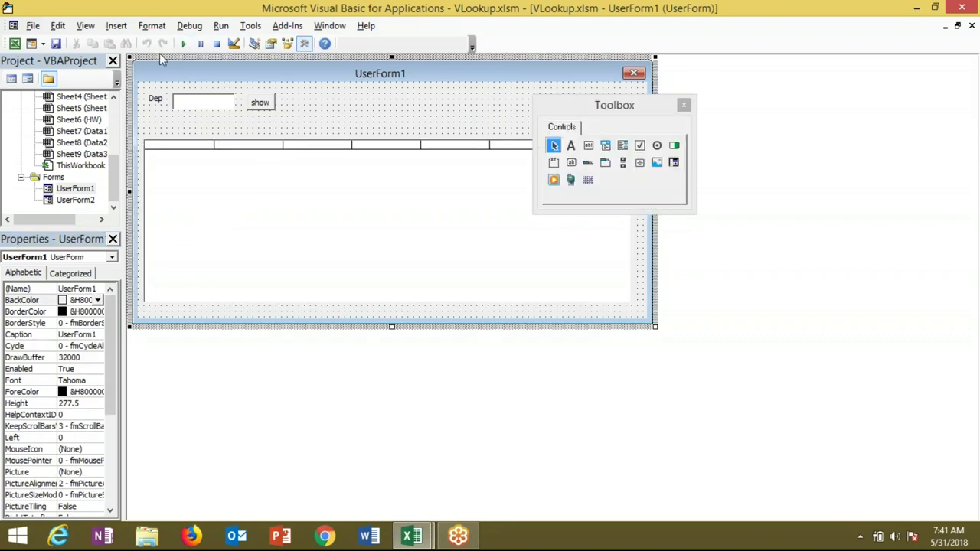
# Run UserForm1 again and start entering the department name.
pyautogui.click(183, 46)
pyautogui.write('id')
pyautogui.press('BackSpace')
# List the IT employees, double-click row 54 to confirm it returns 54, then close both forms.
pyautogui.write('t')
pyautogui.click(359, 171)
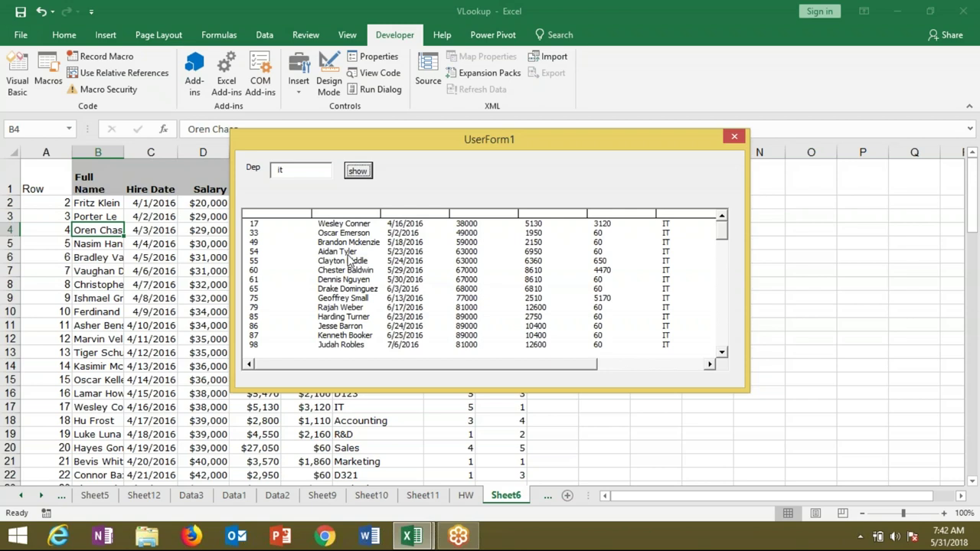
pyautogui.click(348, 252)
pyautogui.doubleClick(348, 260)
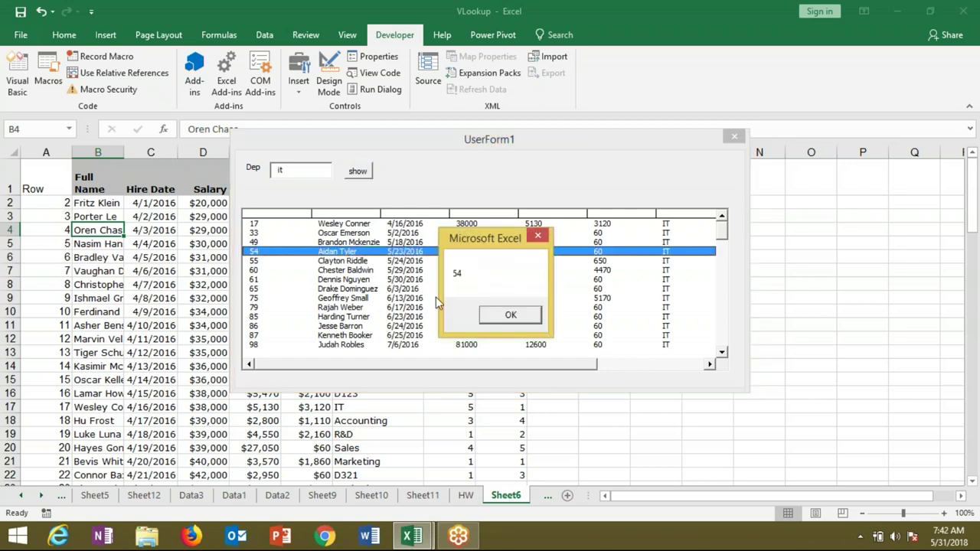
pyautogui.click(493, 315)
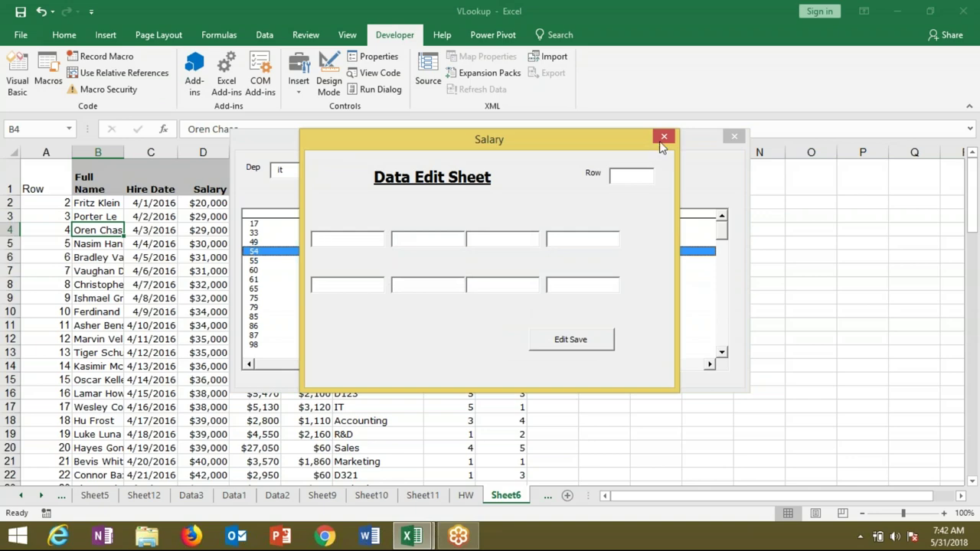
pyautogui.click(663, 137)
pyautogui.click(733, 137)
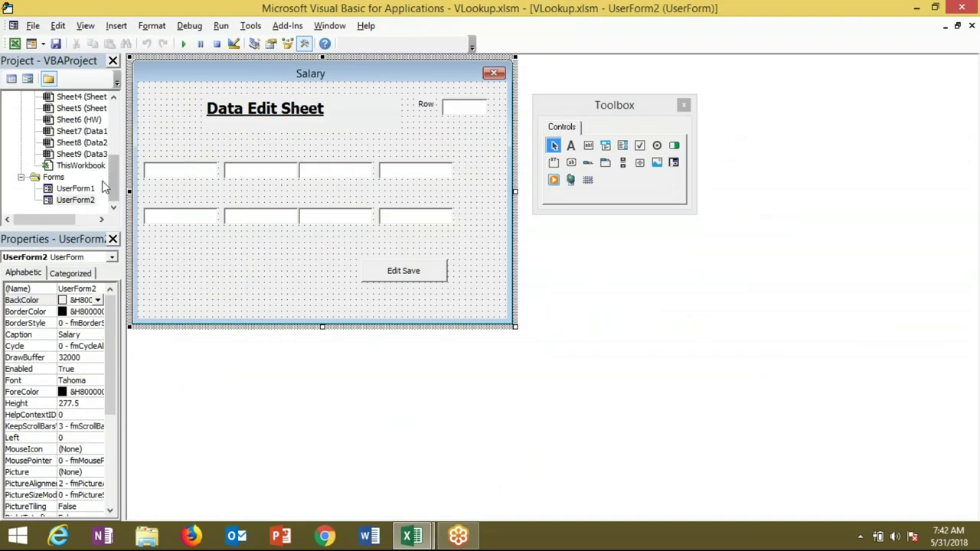
# Open ListBox1's double-click handler and remove the MsgBox call, keeping the list value expression.
pyautogui.click(74, 189)
pyautogui.doubleClick(76, 192)
pyautogui.click(206, 229)
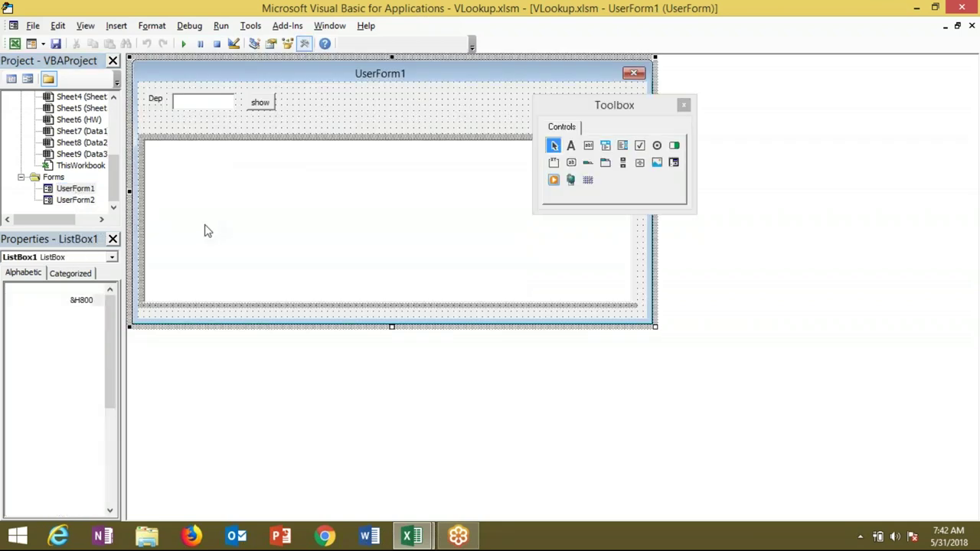
pyautogui.doubleClick(206, 230)
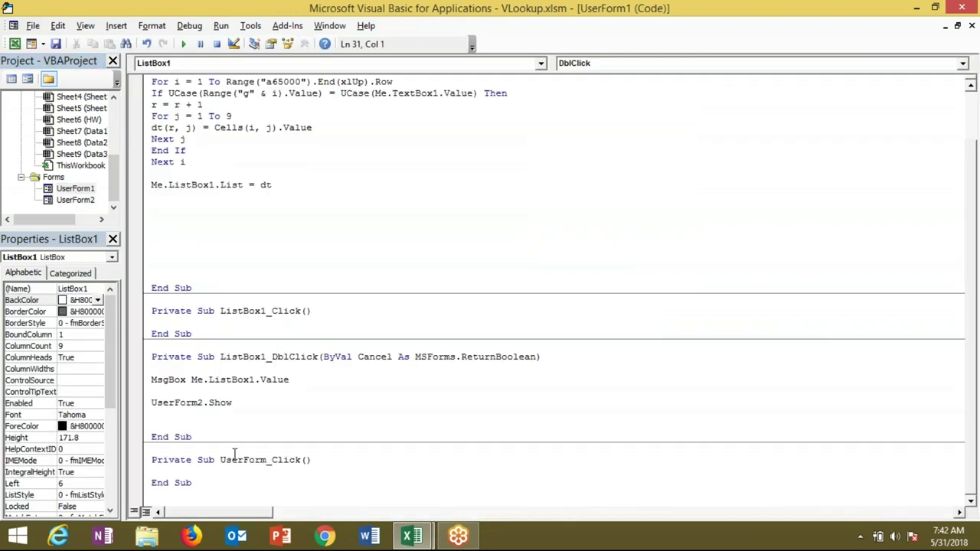
pyautogui.click(239, 408)
pyautogui.click(187, 379)
pyautogui.press('BackSpace')
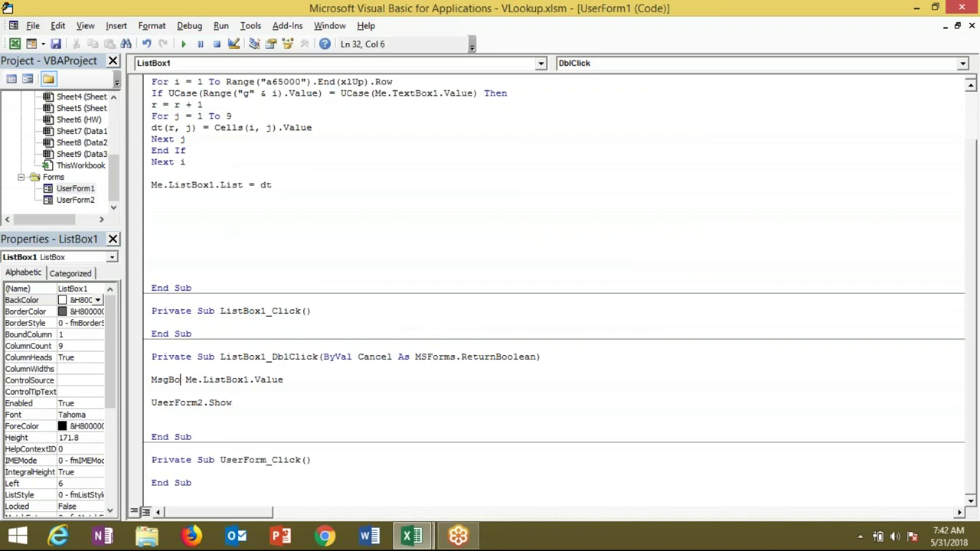
pyautogui.press('BackSpace')
pyautogui.press('BackSpace')
pyautogui.press('BackSpace')
pyautogui.press('Return')
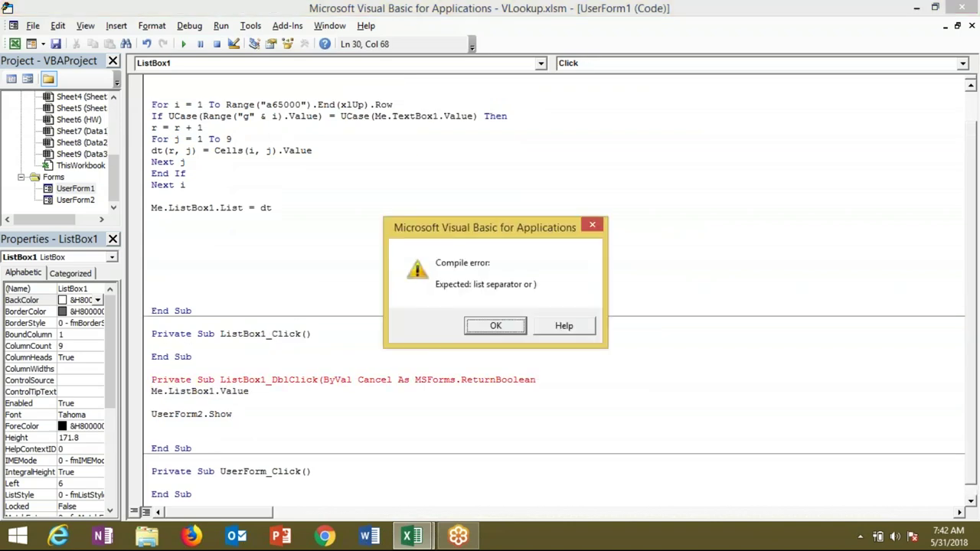
pyautogui.press('Return')
pyautogui.press('BackSpace')
pyautogui.write(')')
pyautogui.press('Return')
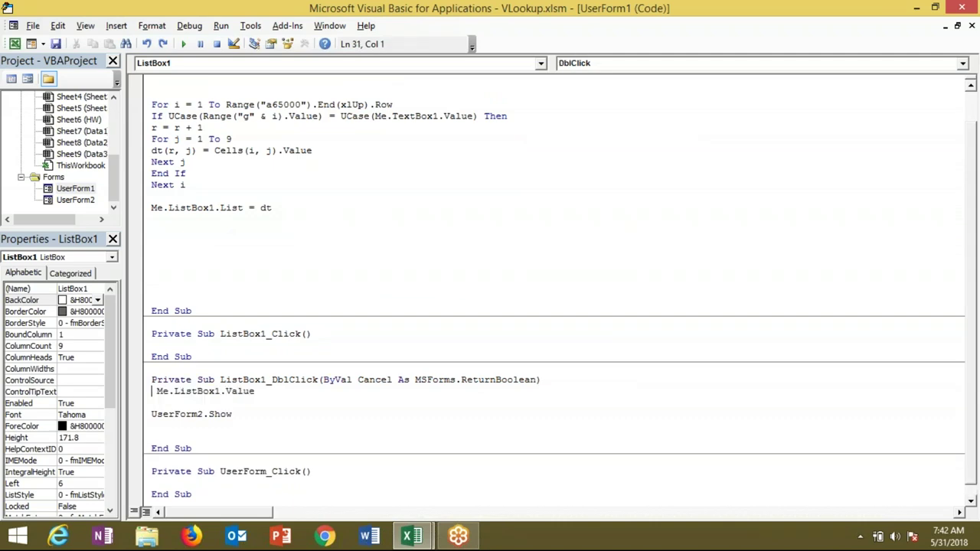
# Write UserForm2.TextBox9.Value = Me.ListBox1.Value as the new line and run the form.
pyautogui.write('usrform2.te')
pyautogui.press('BackSpace')
pyautogui.press('BackSpace')
pyautogui.press('BackSpace')
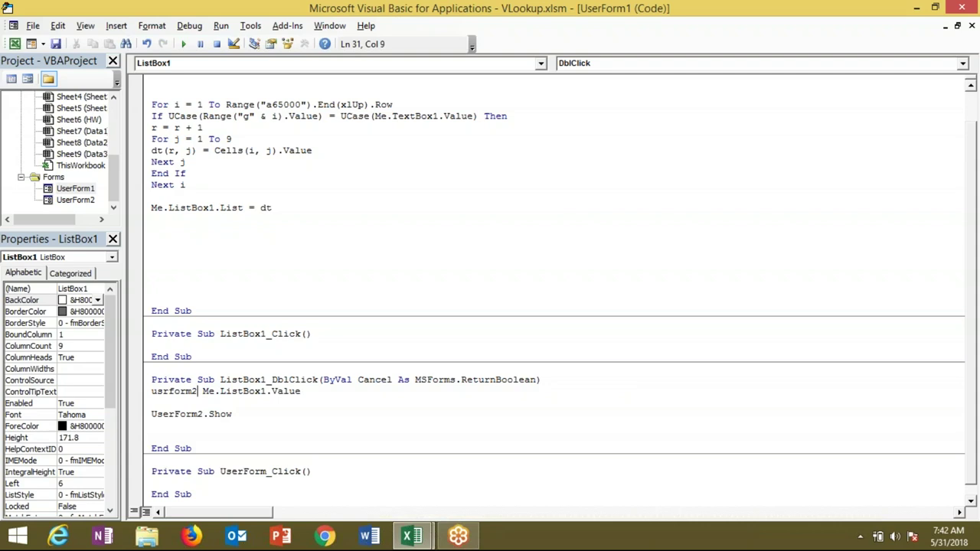
pyautogui.press('Left')
pyautogui.press('Left')
pyautogui.press('Left')
pyautogui.press('Left')
pyautogui.press('Left')
pyautogui.write('e')
pyautogui.press('Right')
pyautogui.press('Right')
pyautogui.press('Right')
pyautogui.press('Right')
pyautogui.press('Right')
pyautogui.write('.')
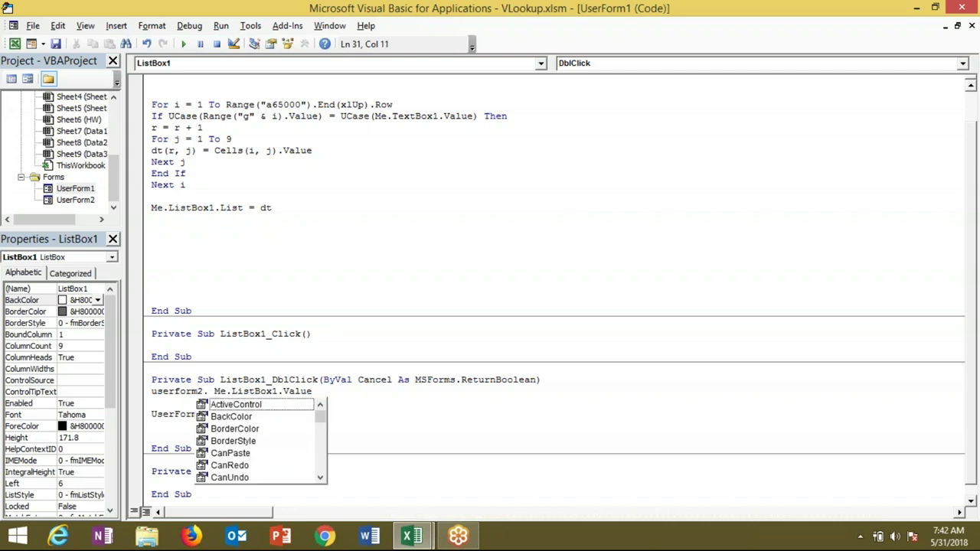
pyautogui.write('te')
pyautogui.press('Down')
pyautogui.press('Down')
pyautogui.press('Down')
pyautogui.press('Down')
pyautogui.press('End')
pyautogui.press('Up')
pyautogui.press('Up')
pyautogui.press('Up')
pyautogui.press('Up')
pyautogui.press('Up')
pyautogui.write('x')
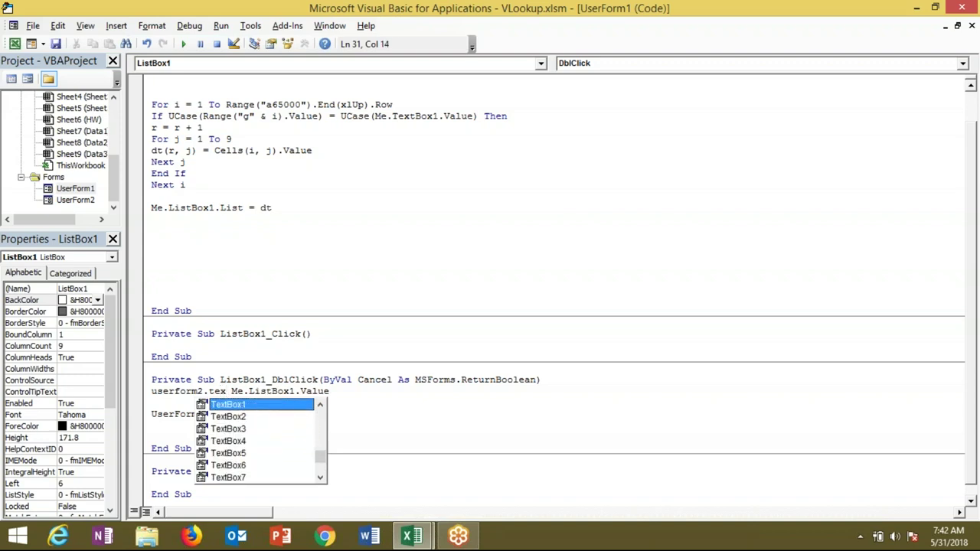
pyautogui.press('Down')
pyautogui.press('Down')
pyautogui.press('Down')
pyautogui.press('Down')
pyautogui.press('Down')
pyautogui.press('Down')
pyautogui.press('Down')
pyautogui.press('Down')
pyautogui.press('Down')
pyautogui.press('Up')
pyautogui.press('Tab')
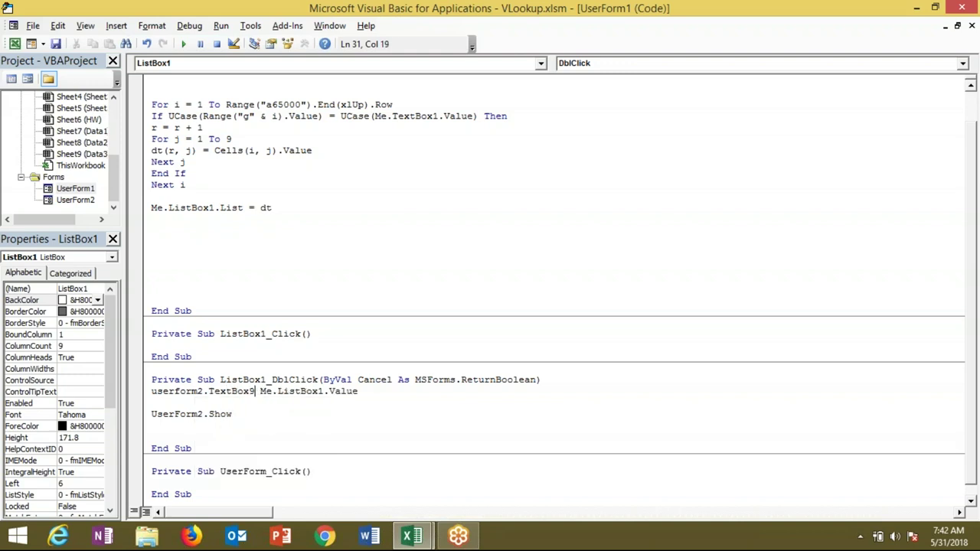
pyautogui.write('.v')
pyautogui.press('Tab')
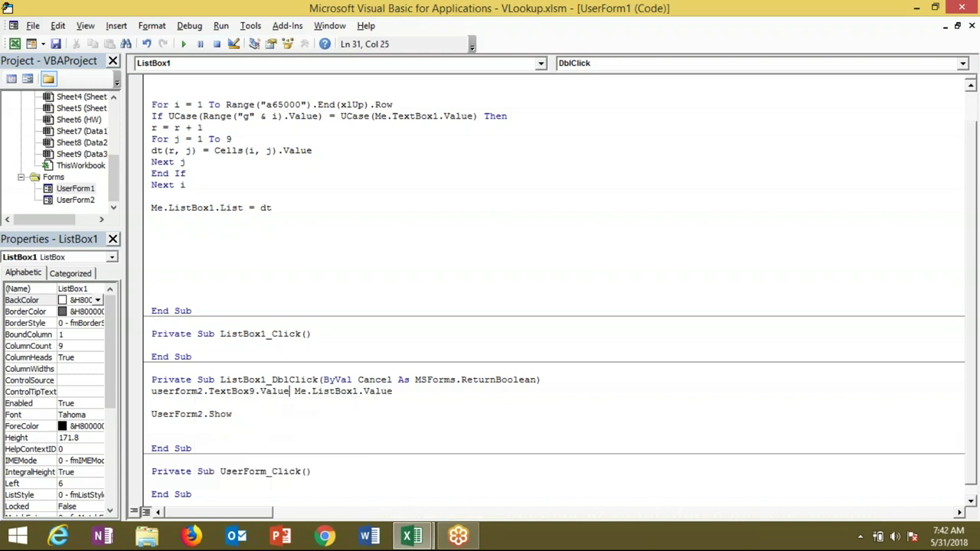
pyautogui.write('=')
pyautogui.click(190, 432)
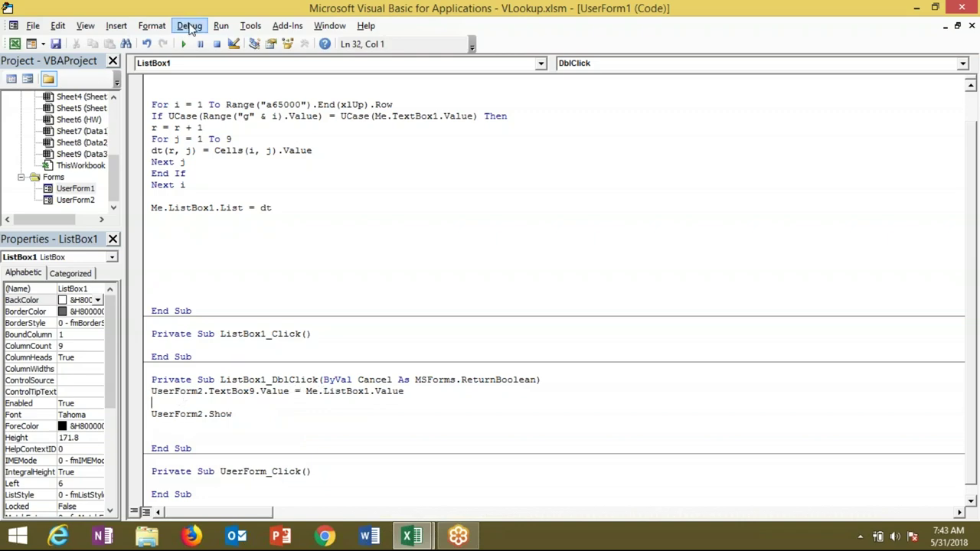
pyautogui.click(186, 44)
# List department 'it', double-click employee 54 to check its Row field, then close both forms.
pyautogui.write('it')
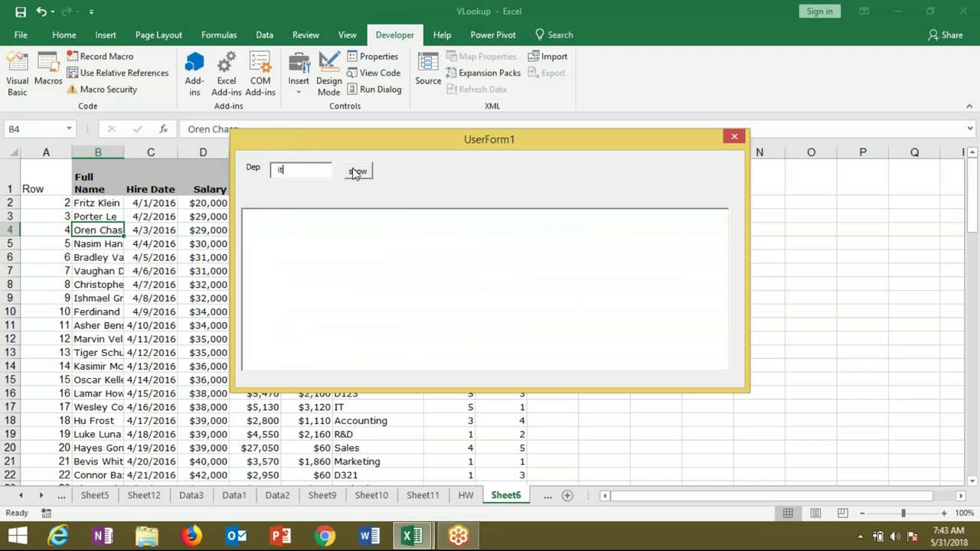
pyautogui.click(358, 170)
pyautogui.doubleClick(320, 251)
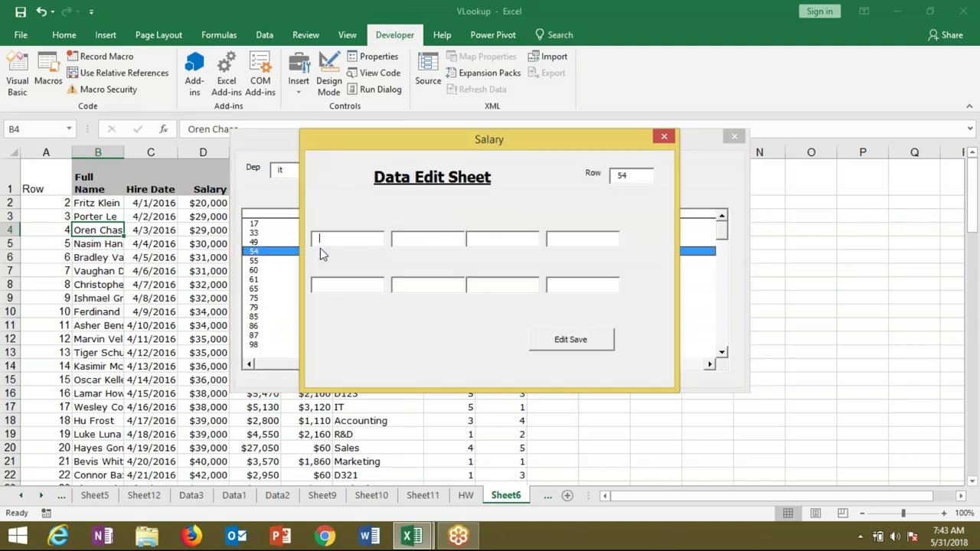
pyautogui.click(626, 175)
pyautogui.click(663, 137)
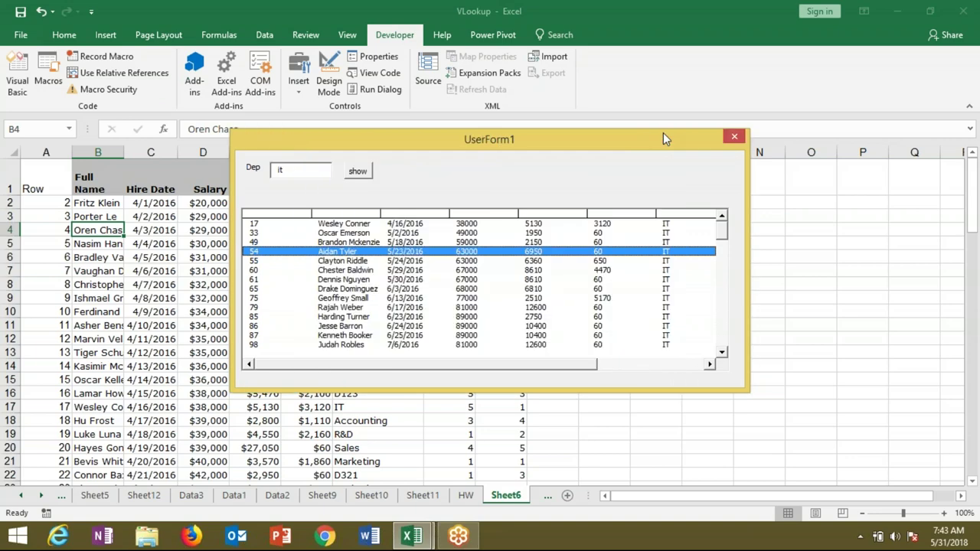
pyautogui.click(735, 138)
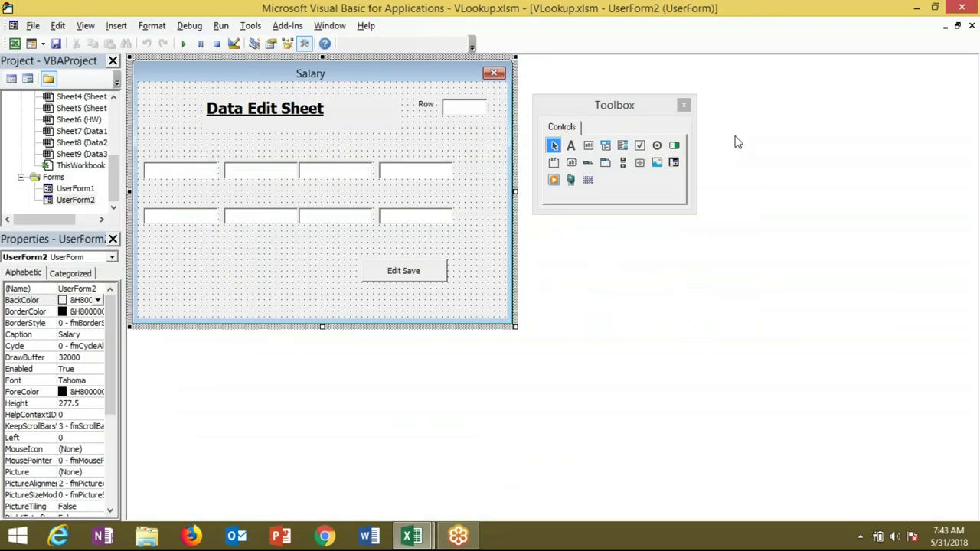
# Look over the Salary form's code events, then open UserForm1's ListBox1 double-click code.
pyautogui.click(318, 276)
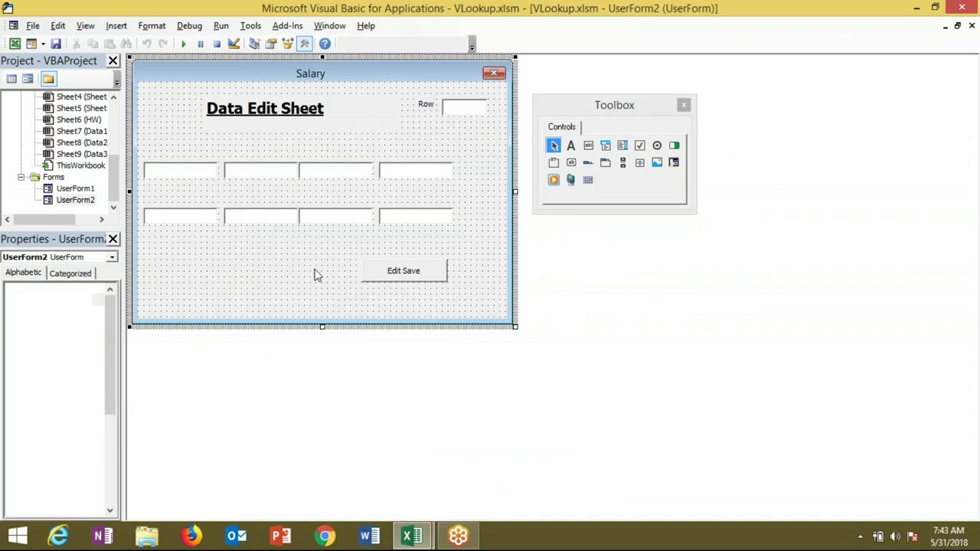
pyautogui.doubleClick(318, 276)
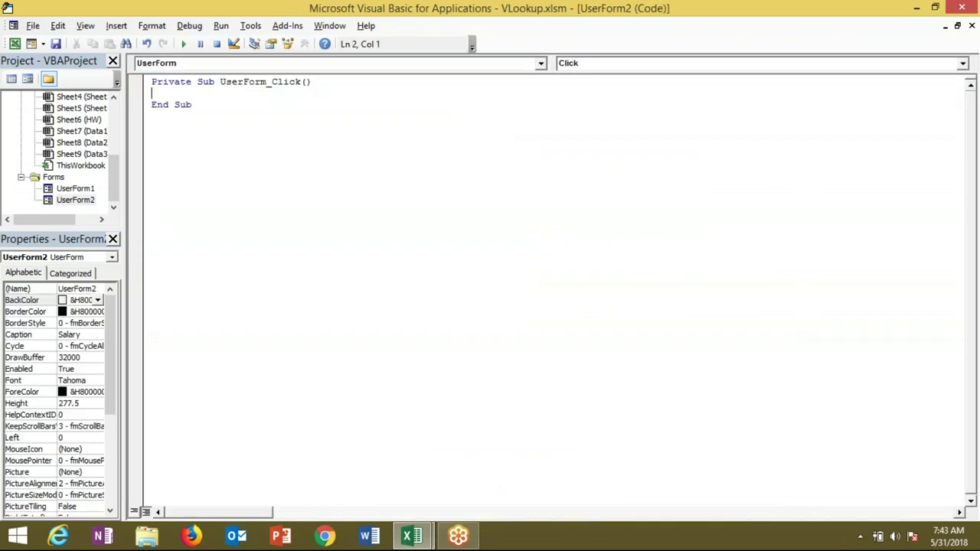
pyautogui.click(579, 68)
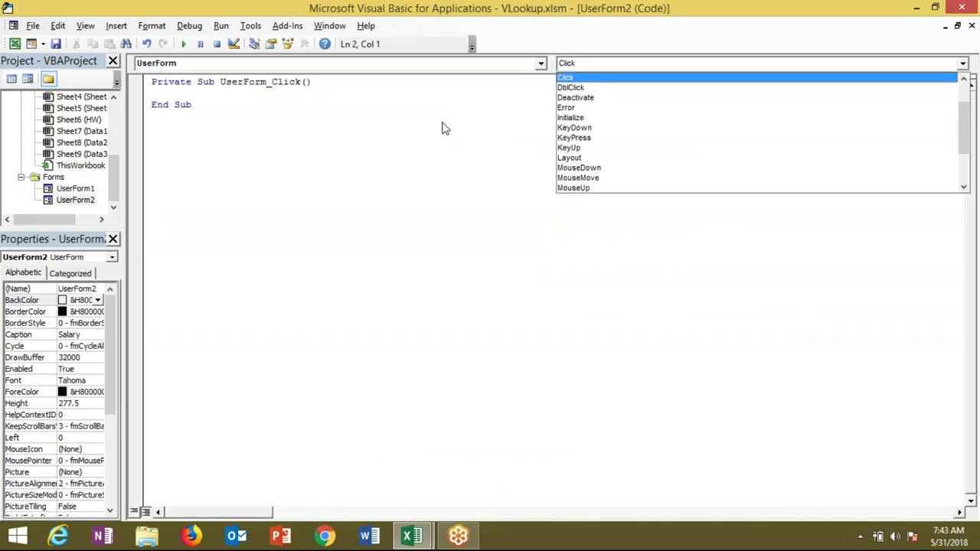
pyautogui.doubleClick(88, 189)
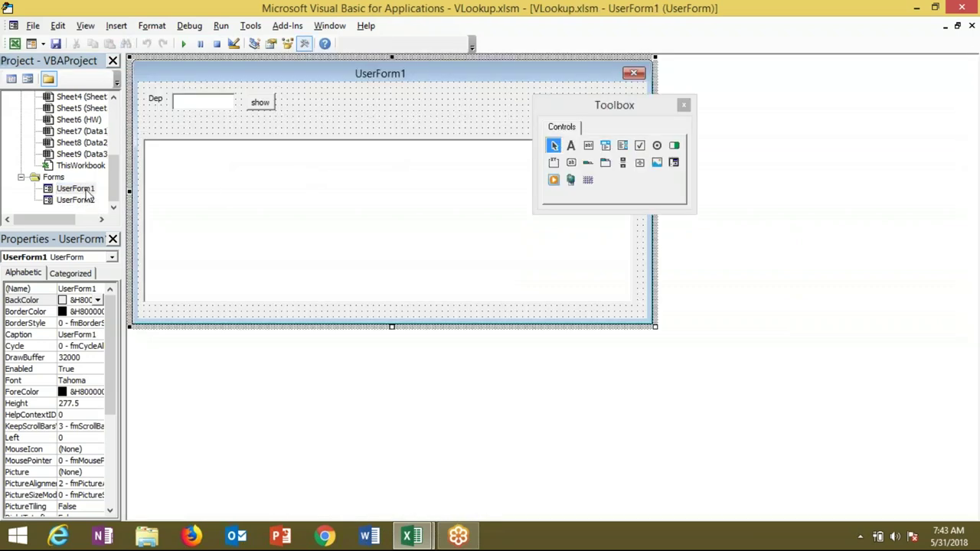
pyautogui.doubleClick(176, 197)
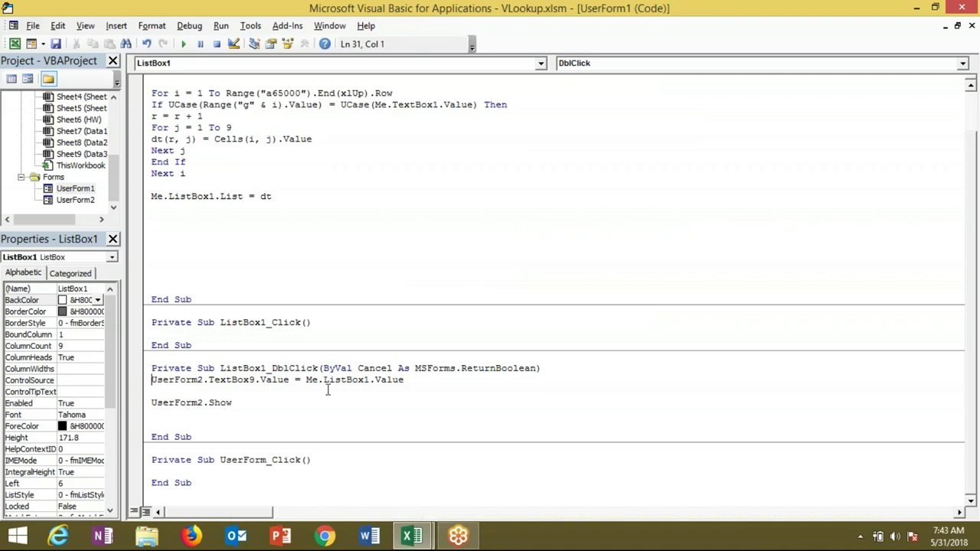
# Add blank lines above UserForm2.Show and paste a copy of UserForm2.TextBox9.Value, deleting its 9.
pyautogui.click(154, 402)
pyautogui.press('Return')
pyautogui.press('Return')
pyautogui.press('Up')
pyautogui.press('Up')
pyautogui.press('Up')
pyautogui.press('Up')
pyautogui.moveTo(151, 379); pyautogui.dragTo(289, 380)
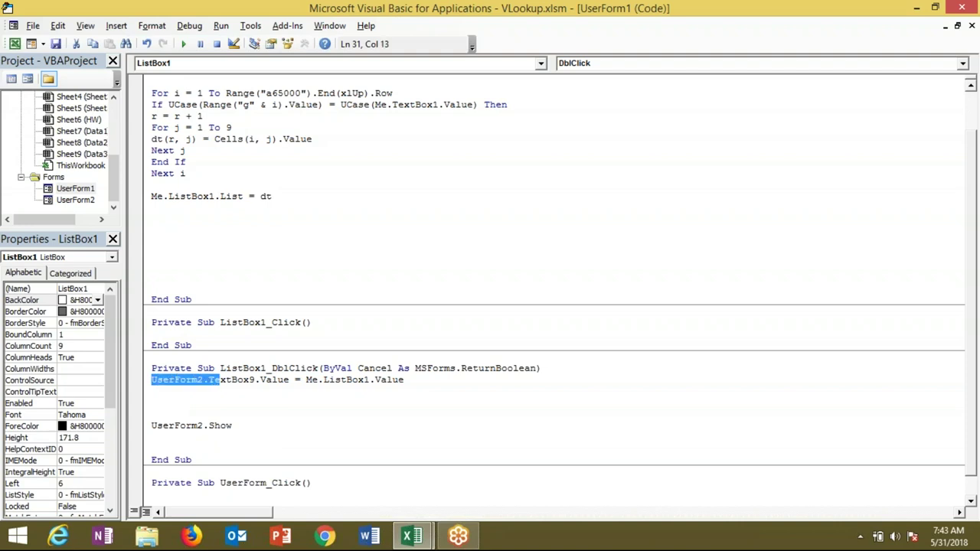
pyautogui.hotkey('ctrl', 'c')
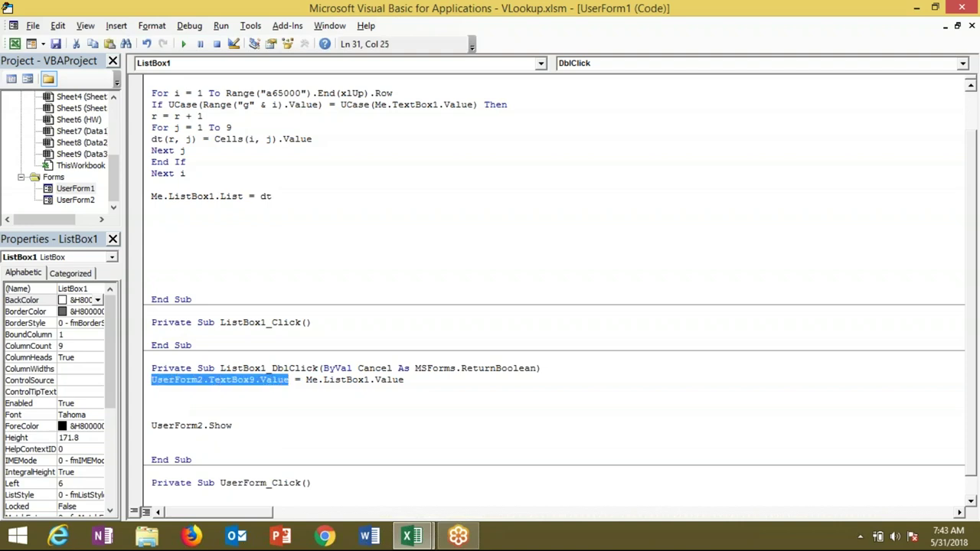
pyautogui.click(152, 391)
pyautogui.hotkey('ctrl', 'v')
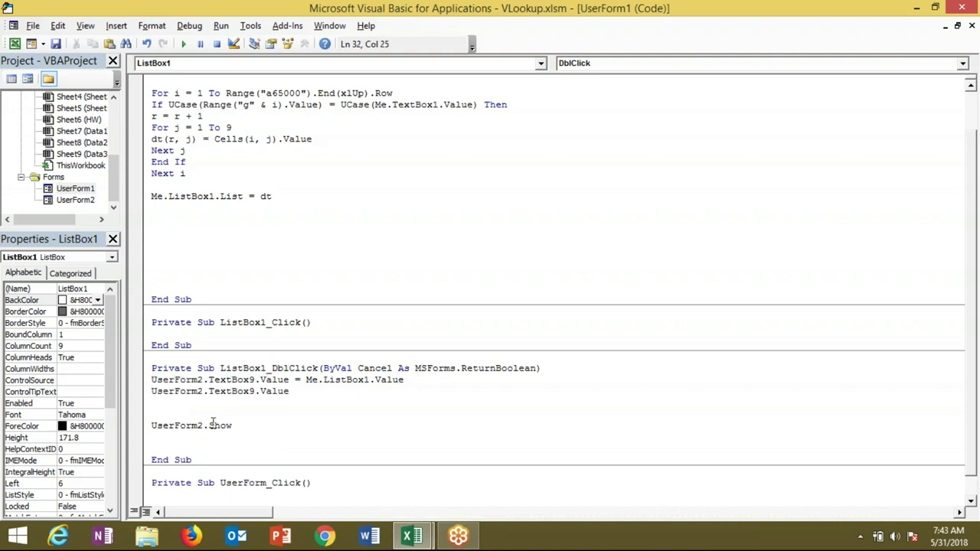
pyautogui.click(255, 391)
pyautogui.press('BackSpace')
# Complete the line UserForm2.TextBox1.Value = Range("A" & Me.ListBox1.Value).Value.
pyautogui.write('1')
pyautogui.click(302, 391)
pyautogui.write('=')
pyautogui.write('rang')
pyautogui.press('BackSpace')
pyautogui.press('BackSpace')
pyautogui.press('BackSpace')
pyautogui.write('ange("A"& ')
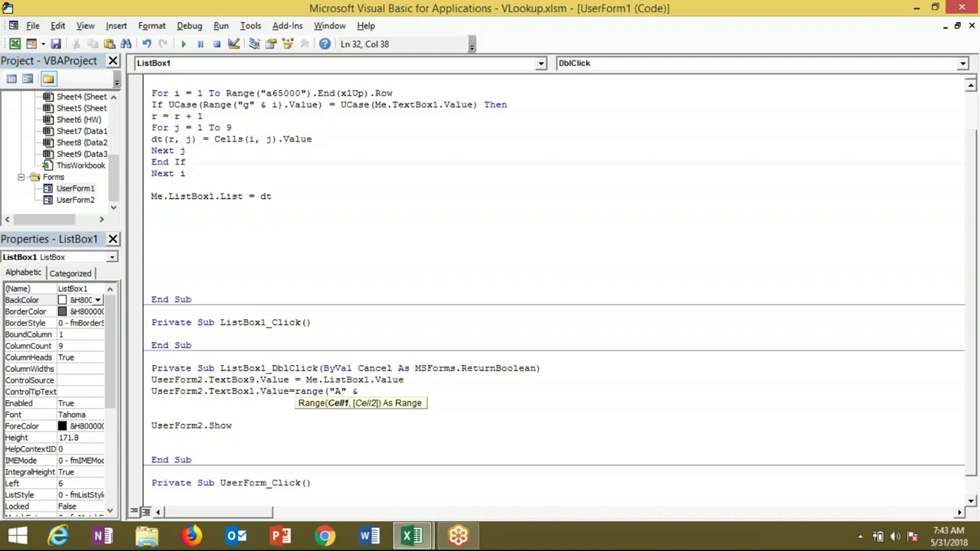
pyautogui.write('me')
pyautogui.write('.li')
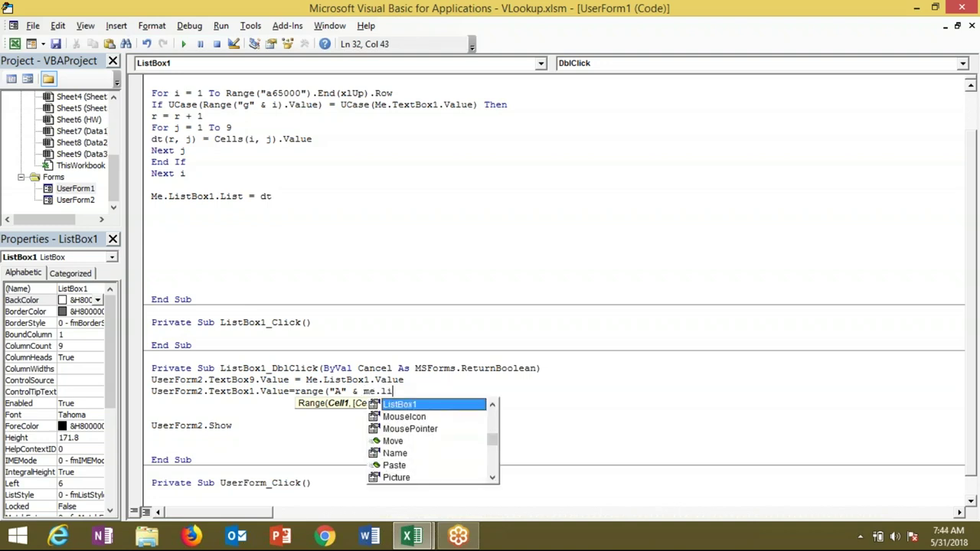
pyautogui.press('Tab')
pyautogui.write('.v')
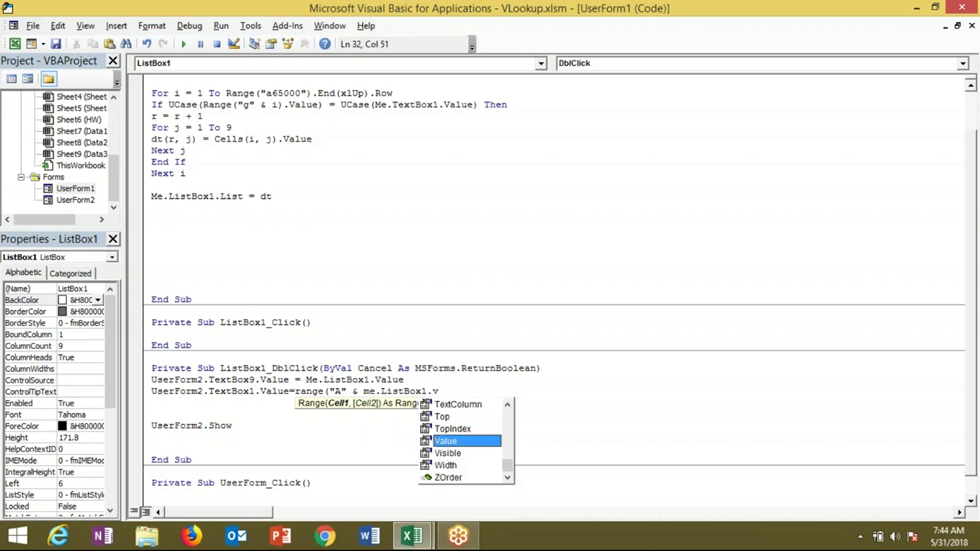
pyautogui.press('Tab')
pyautogui.write(')')
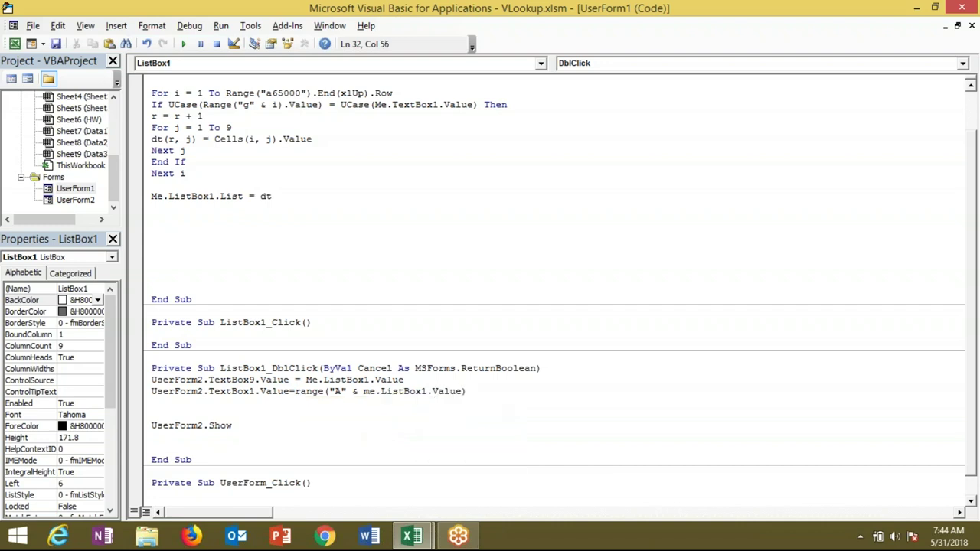
pyautogui.write('.v')
pyautogui.press('Down')
pyautogui.press('Tab')
pyautogui.press('Return')
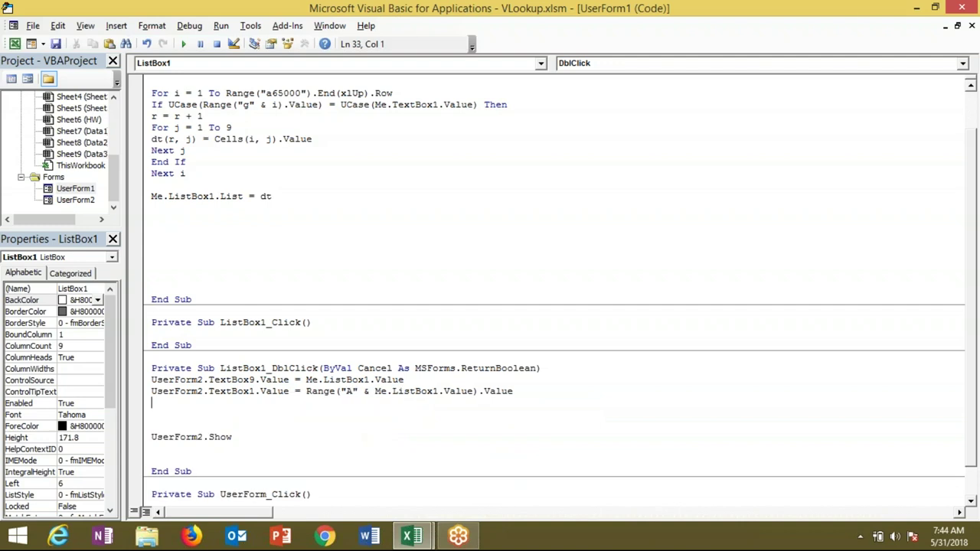
# Duplicate the TextBox1 line and renumber the copies as TextBox2 through TextBox5.
pyautogui.hotkey('shift', 'Up')
pyautogui.press('Down')
pyautogui.hotkey('ctrl', 'v')
pyautogui.hotkey('ctrl', 'v')
# Paste three more copies of the line and number them TextBox6, TextBox7 and TextBox8.
pyautogui.hotkey('ctrl', 'v')
pyautogui.hotkey('ctrl', 'v')
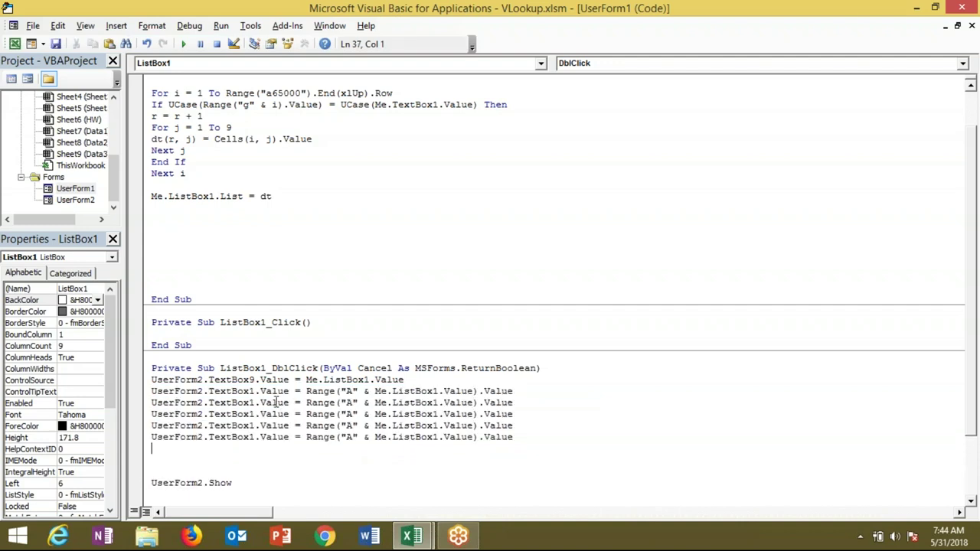
pyautogui.press('BackSpace')
pyautogui.write('2')
pyautogui.click(256, 416)
pyautogui.press('BackSpace')
pyautogui.write('3')
pyautogui.press('BackSpace')
pyautogui.write('4')
pyautogui.press('BackSpace')
pyautogui.write('5')
# Change the column letters on the TextBox2–TextBox5 lines to b, c, d and f.
pyautogui.click(354, 403)
pyautogui.press('BackSpace')
pyautogui.write('b')
pyautogui.click(354, 414)
pyautogui.press('BackSpace')
pyautogui.write('c')
pyautogui.click(354, 426)
pyautogui.press('BackSpace')
pyautogui.write('d')
pyautogui.click(353, 438)
pyautogui.press('BackSpace')
pyautogui.write('f')
pyautogui.click(236, 458)
pyautogui.press('Up')
pyautogui.hotkey('ctrl', 'v')
pyautogui.hotkey('ctrl', 'v')
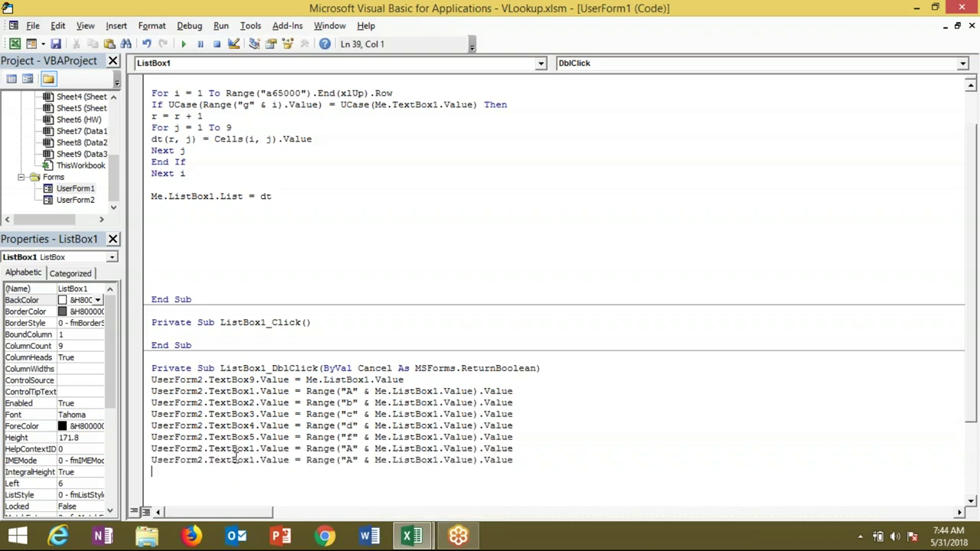
pyautogui.hotkey('ctrl', 'v')
pyautogui.press('BackSpace')
pyautogui.write('6')
pyautogui.press('Down')
pyautogui.press('BackSpace')
pyautogui.write('7')
pyautogui.press('Down')
pyautogui.press('BackSpace')
pyautogui.write('8')
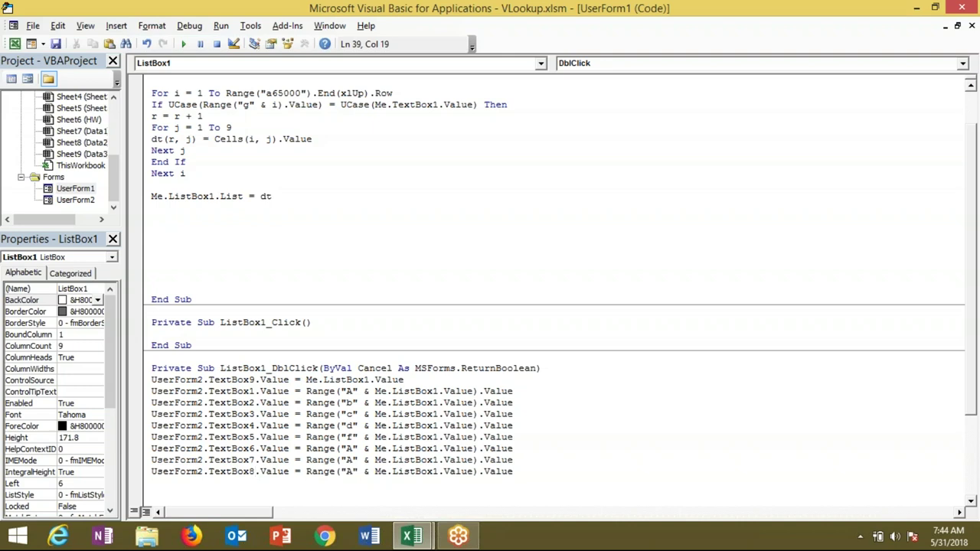
# Set the column letters on the TextBox6–TextBox8 lines to g, h and i.
pyautogui.click(351, 449)
pyautogui.press('BackSpace')
pyautogui.write('g')
pyautogui.click(353, 460)
pyautogui.press('BackSpace')
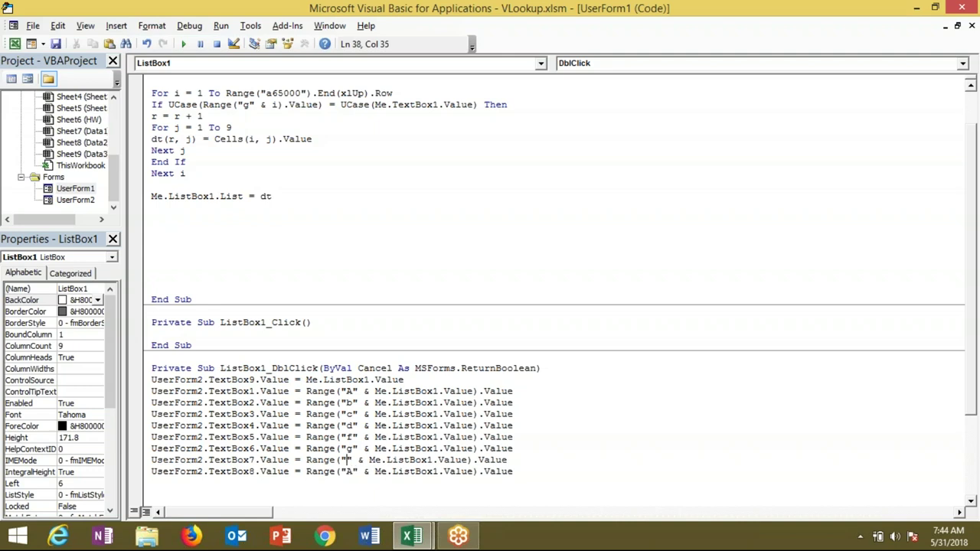
pyautogui.write('h')
pyautogui.press('BackSpace')
pyautogui.write('i')
pyautogui.click(381, 482)
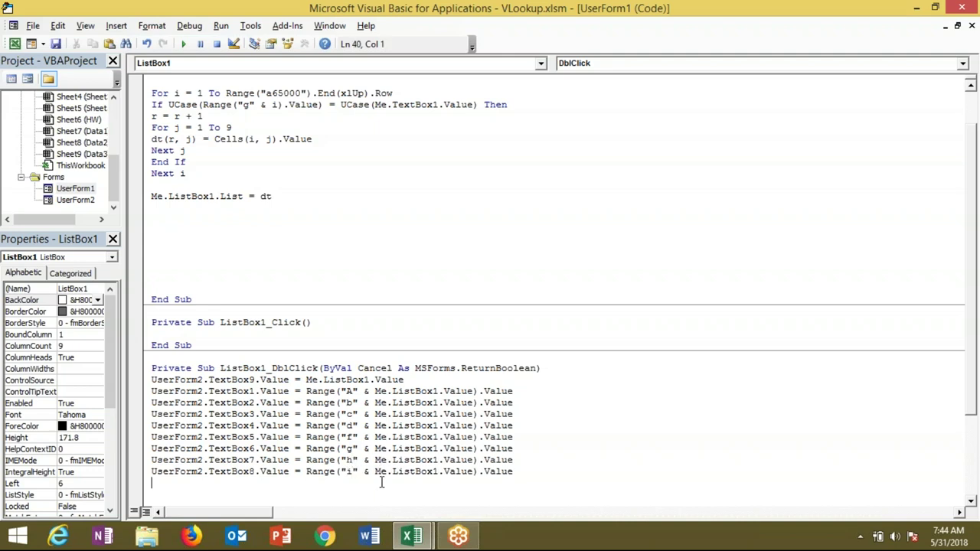
# Run UserForm1, list the IT department, and double-click employee row 49.
pyautogui.click(184, 46)
pyautogui.write('it')
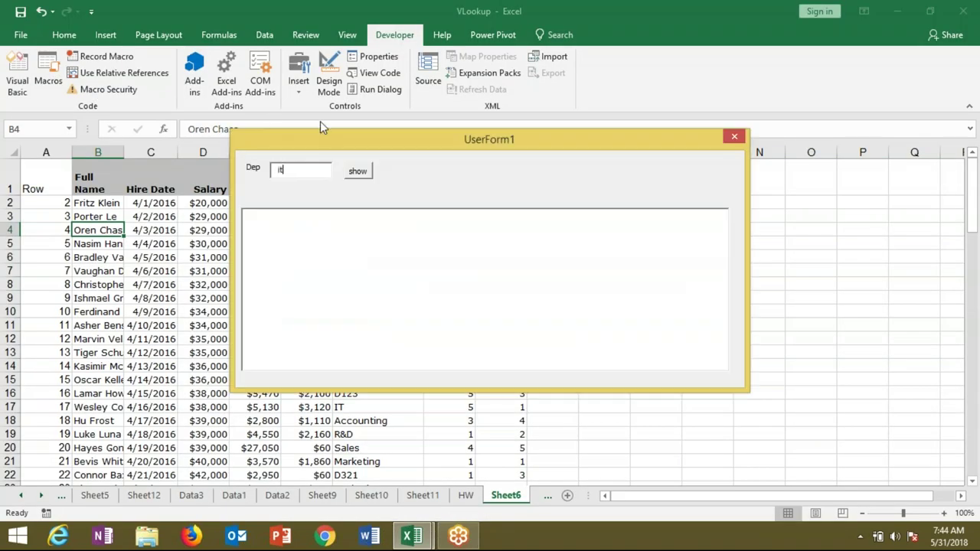
pyautogui.click(357, 175)
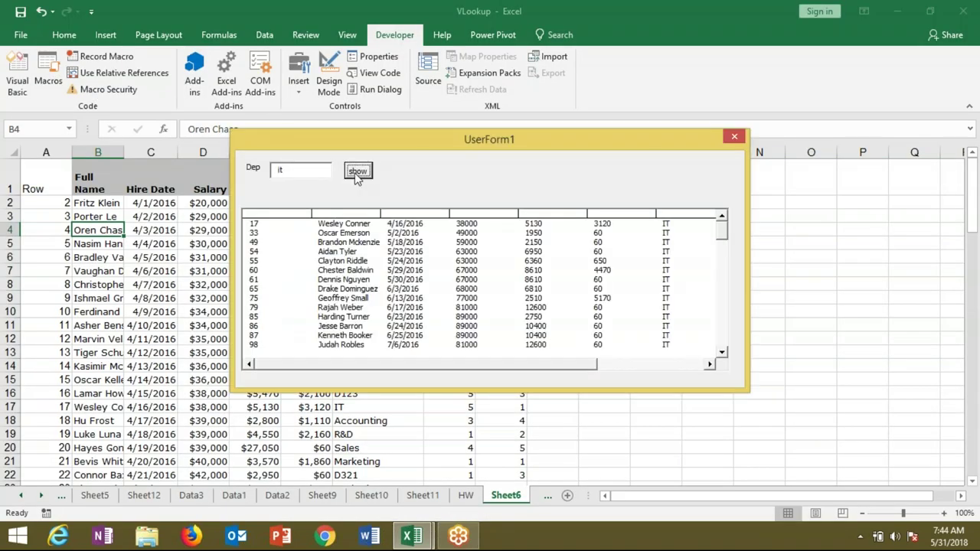
pyautogui.doubleClick(341, 242)
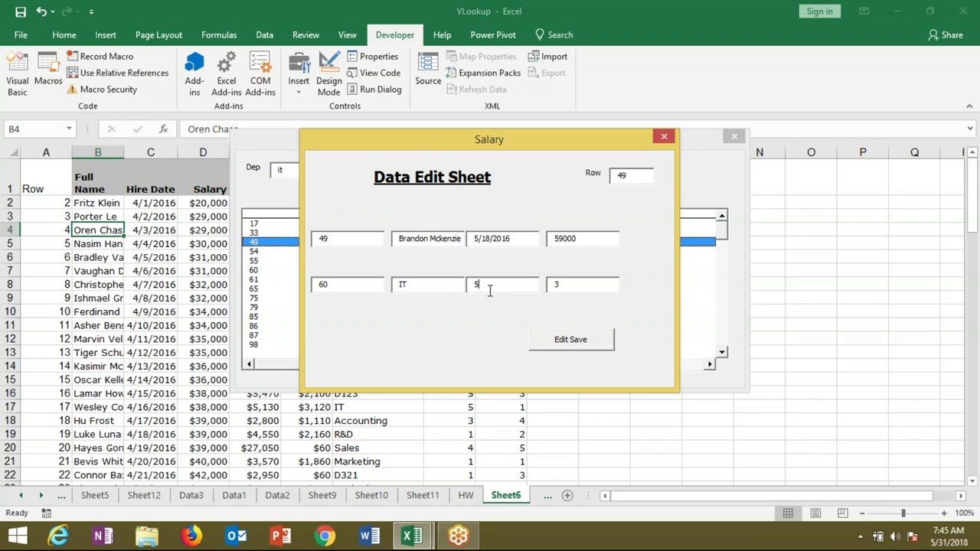
# Change a Salary form field from 5 to 4, try Edit Save, then close both forms.
pyautogui.press('BackSpace')
pyautogui.write('4')
pyautogui.click(573, 345)
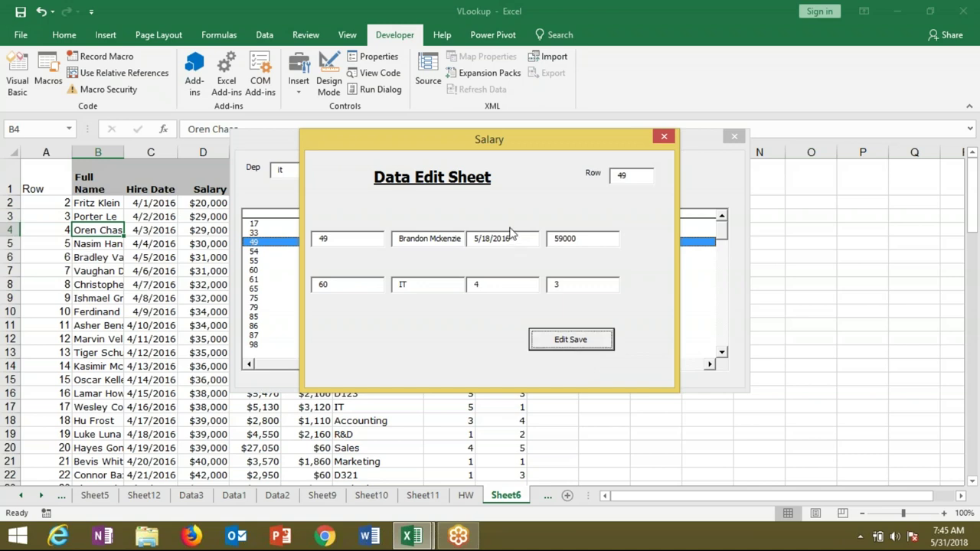
pyautogui.click(664, 140)
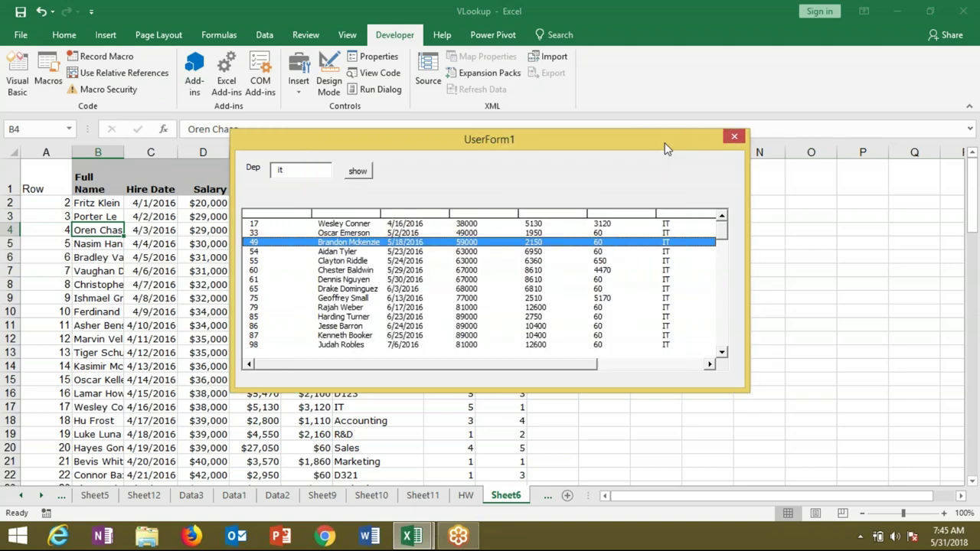
pyautogui.click(729, 143)
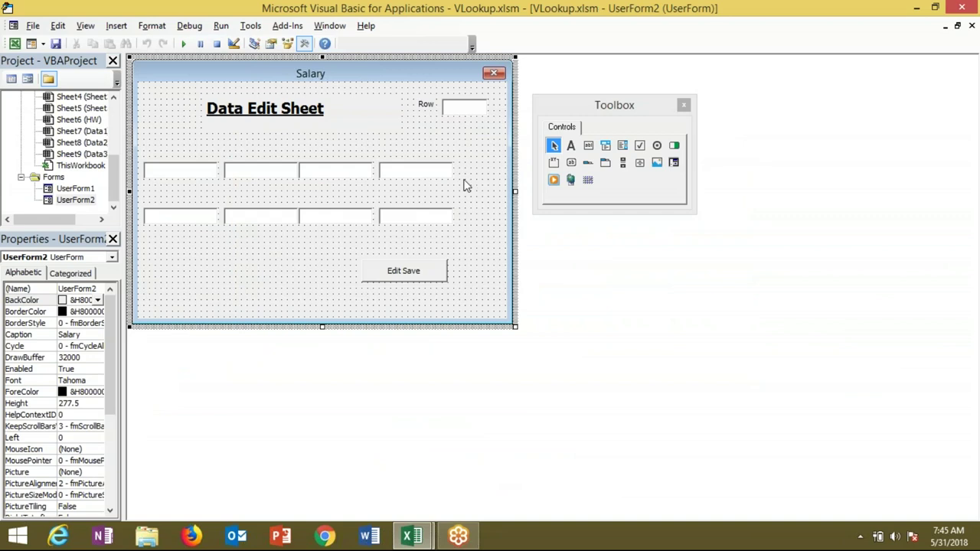
pyautogui.doubleClick(413, 272)
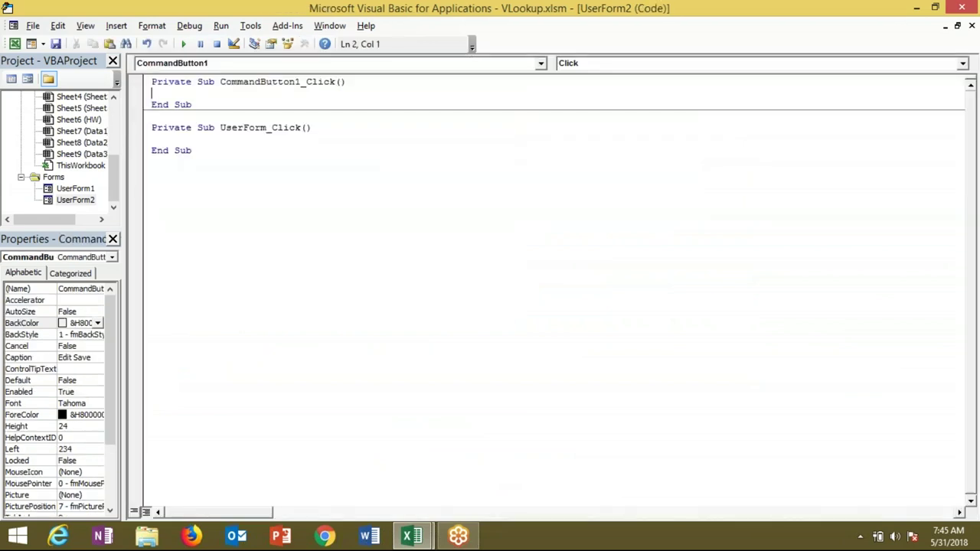
pyautogui.press('Return')
pyautogui.write('range')
pyautogui.press('BackSpace')
pyautogui.press('BackSpace')
pyautogui.press('BackSpace')
pyautogui.press('BackSpace')
pyautogui.press('BackSpace')
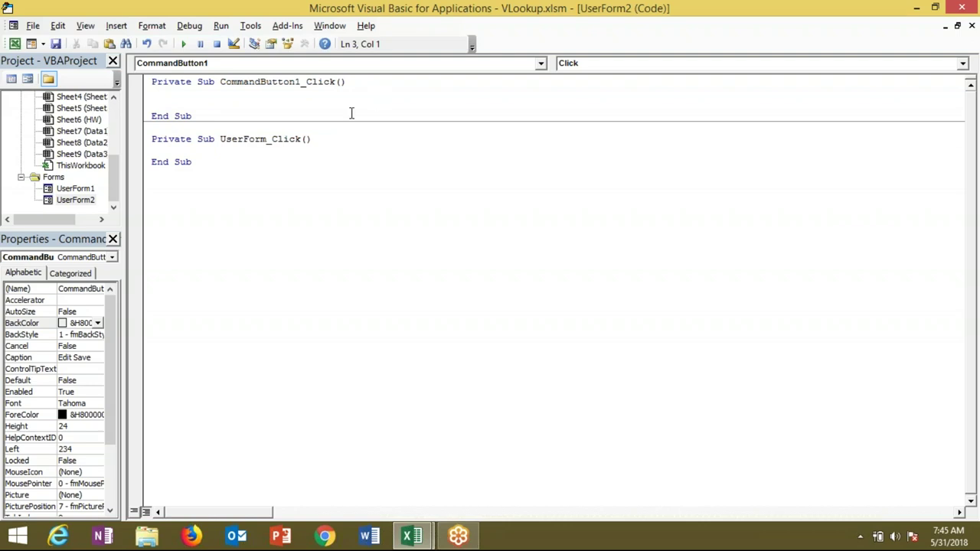
pyautogui.doubleClick(67, 189)
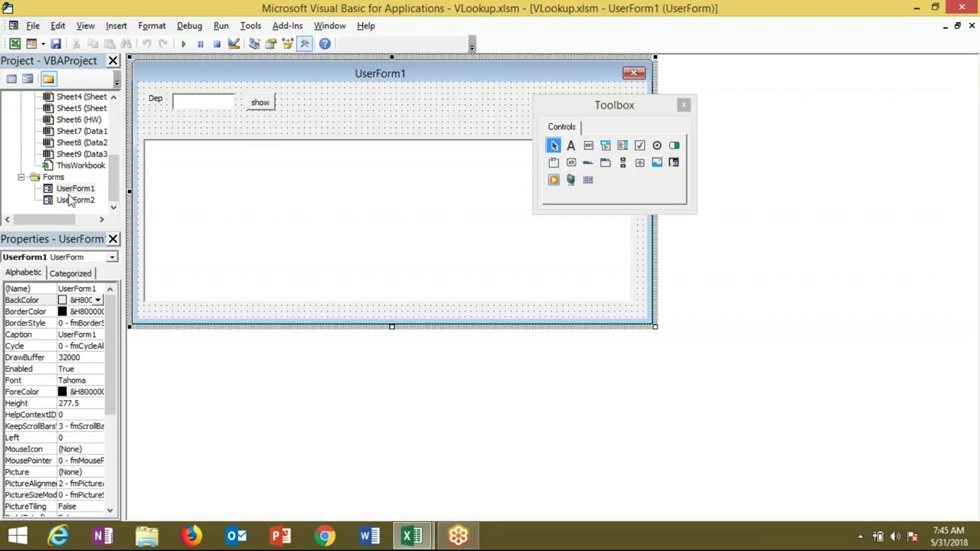
pyautogui.doubleClick(157, 230)
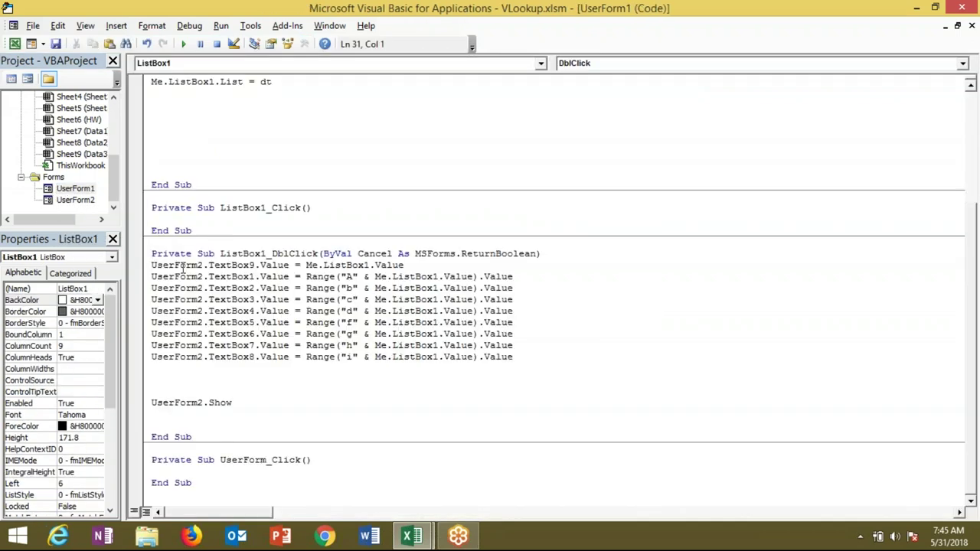
pyautogui.click(197, 346)
pyautogui.click(230, 391)
pyautogui.moveTo(152, 265); pyautogui.dragTo(486, 387)
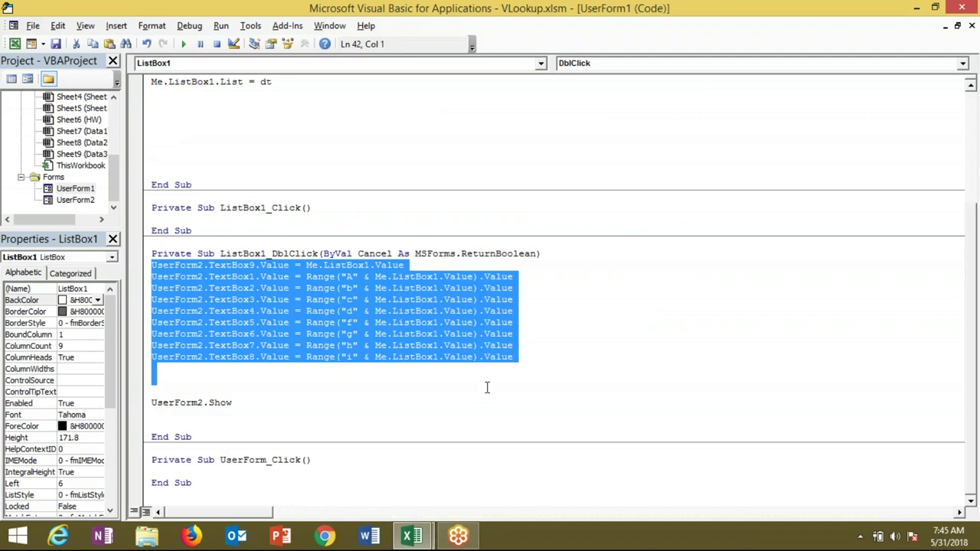
pyautogui.click(486, 388)
pyautogui.moveTo(510, 355); pyautogui.dragTo(434, 324)
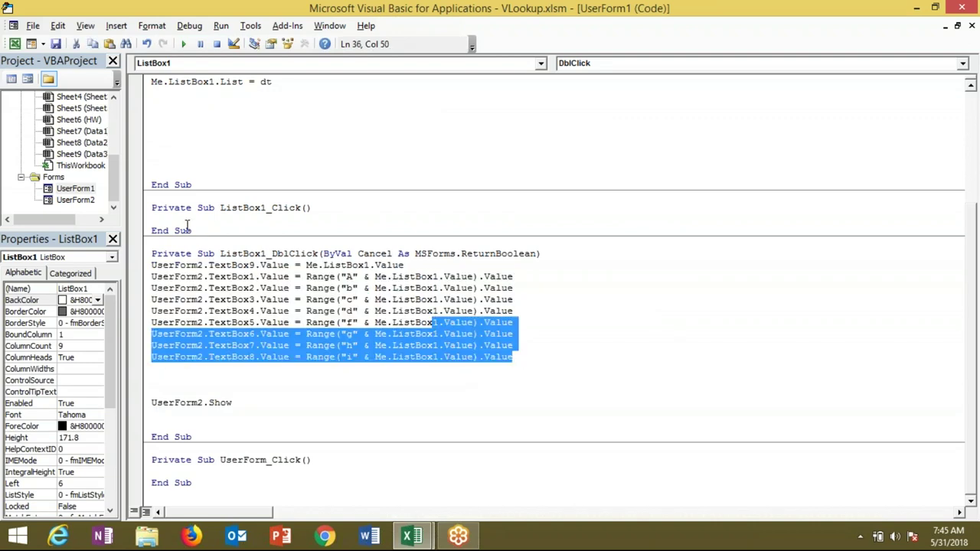
pyautogui.doubleClick(84, 201)
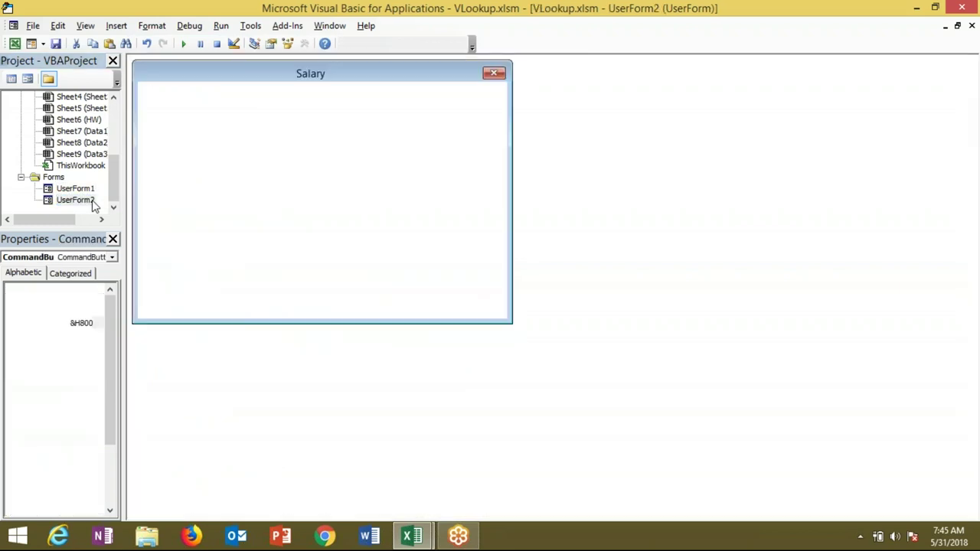
pyautogui.doubleClick(404, 283)
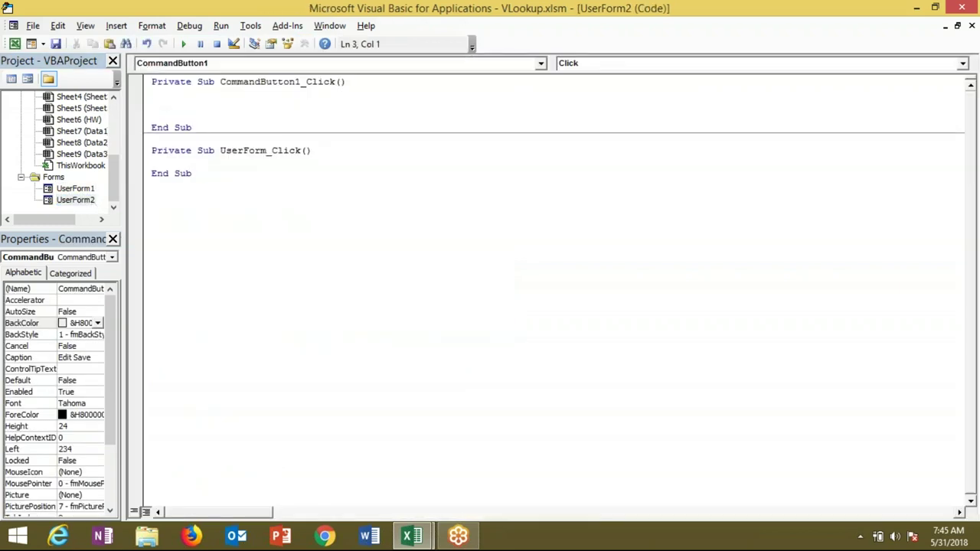
# In CommandButton1_Click, write Range("A" & UserForm2.TextBox9.Value) = UserForm2.TextBox1.Value.
pyautogui.click(152, 92)
pyautogui.write('range')
pyautogui.write('("')
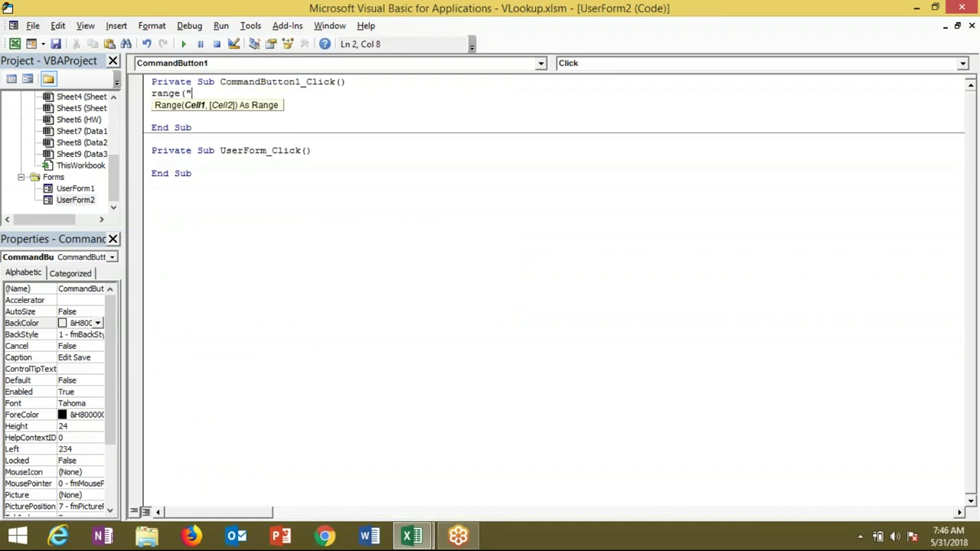
pyautogui.write('A" ')
pyautogui.write('& m')
pyautogui.press('BackSpace')
pyautogui.write('u')
pyautogui.write('serform2.te')
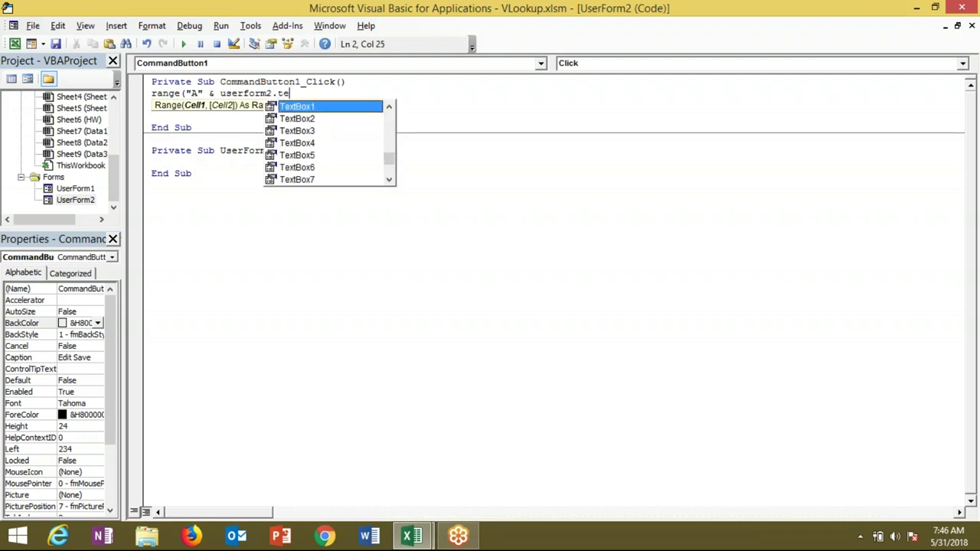
pyautogui.press('Tab')
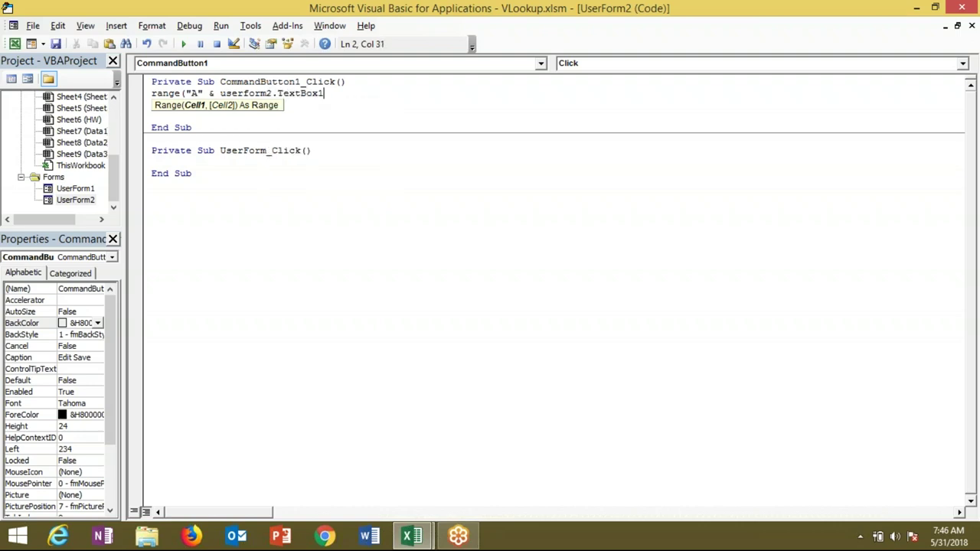
pyautogui.write('.v')
pyautogui.press('BackSpace')
pyautogui.press('BackSpace')
pyautogui.press('BackSpace')
pyautogui.write('9.v')
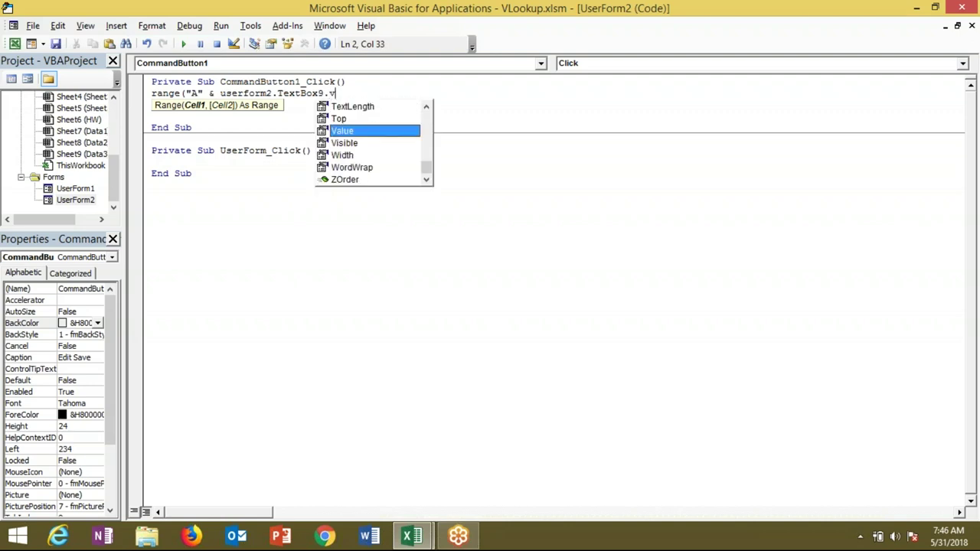
pyautogui.press('Tab')
pyautogui.write(')=userform2.')
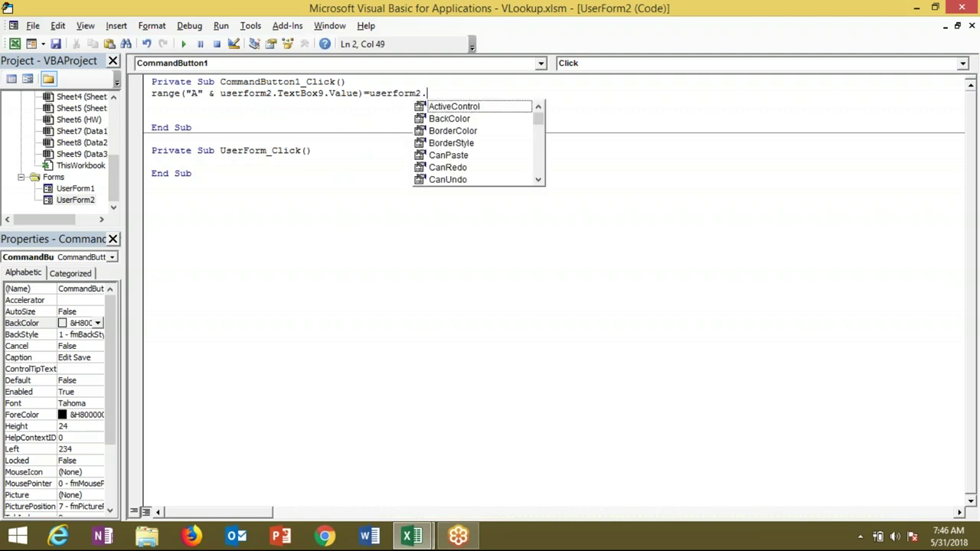
pyautogui.write('te')
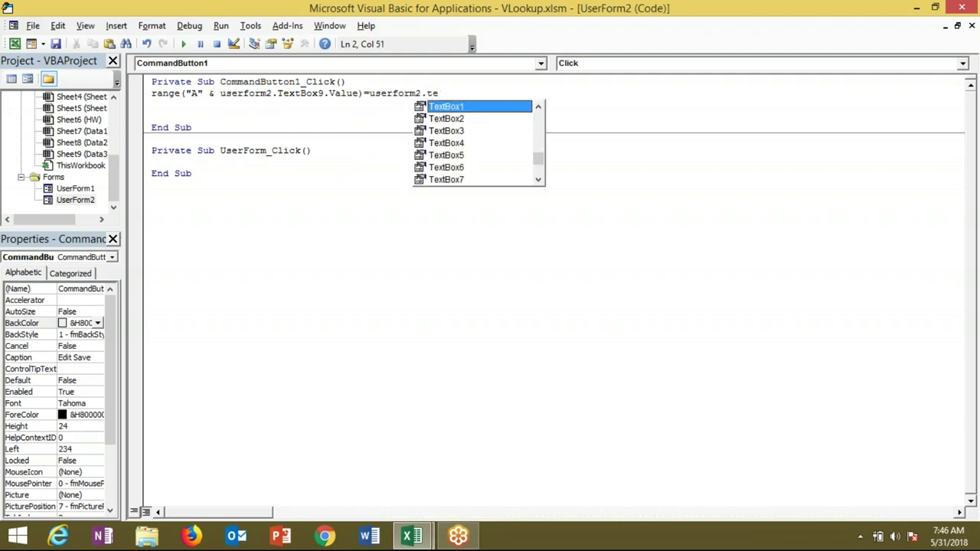
pyautogui.press('Tab')
pyautogui.write('.v')
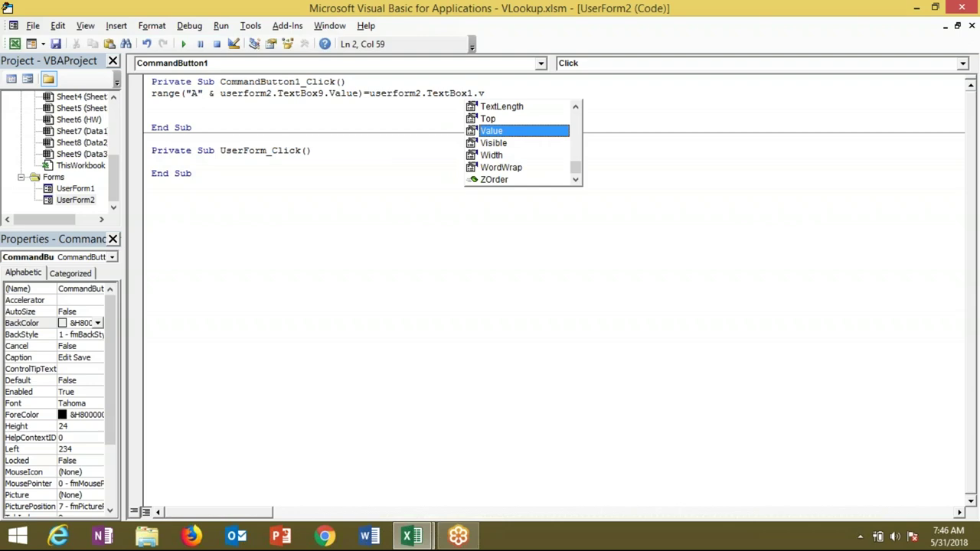
pyautogui.press('Return')
# Copy the assignment line so there are eight identical lines in total.
pyautogui.press('Up')
pyautogui.hotkey('shift', 'Down')
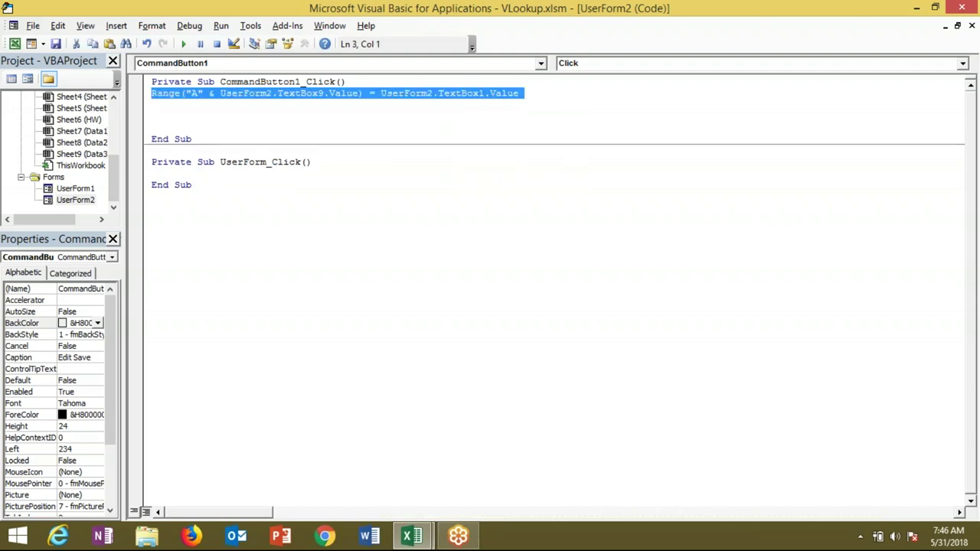
pyautogui.hotkey('ctrl', 'c')
pyautogui.hotkey('ctrl', 'v')
pyautogui.hotkey('ctrl', 'v')
pyautogui.hotkey('ctrl', 'v')
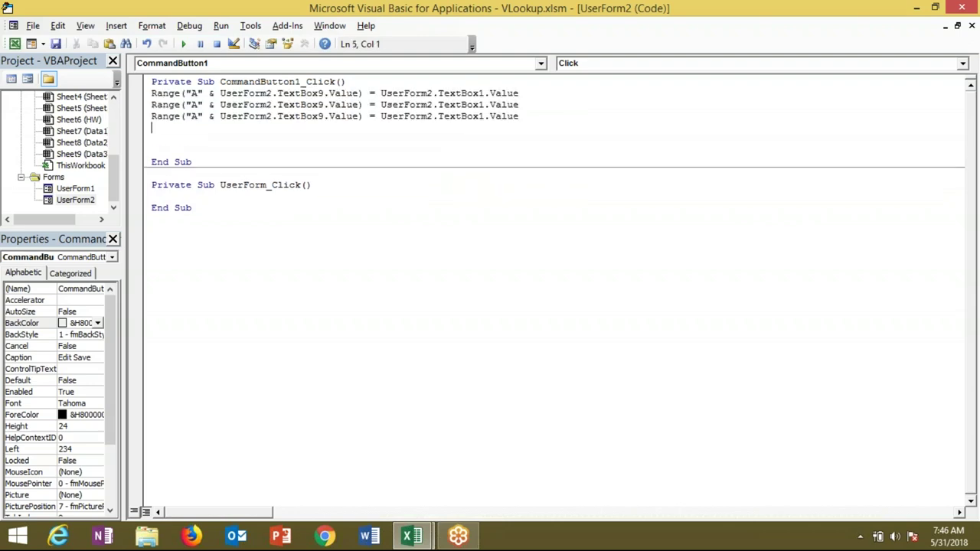
pyautogui.hotkey('ctrl', 'v')
pyautogui.hotkey('ctrl', 'v')
pyautogui.hotkey('ctrl', 'v')
pyautogui.hotkey('ctrl', 'v')
pyautogui.hotkey('ctrl', 'v')
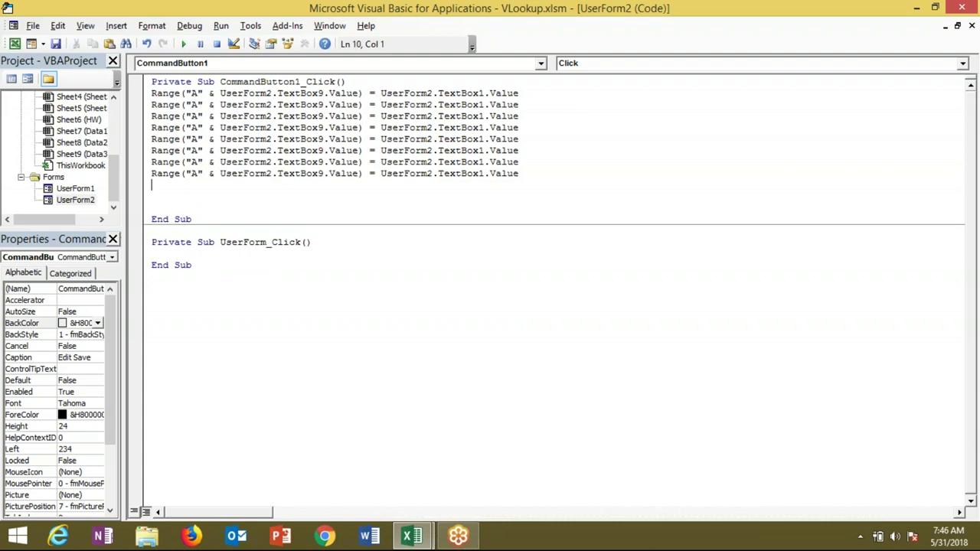
pyautogui.hotkey('ctrl', 'v')
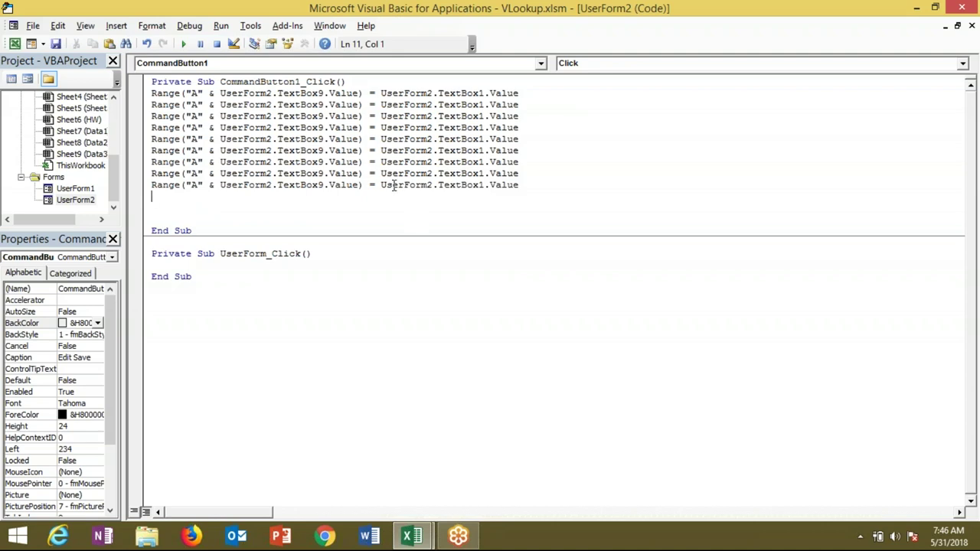
pyautogui.hotkey('ctrl', 'z')
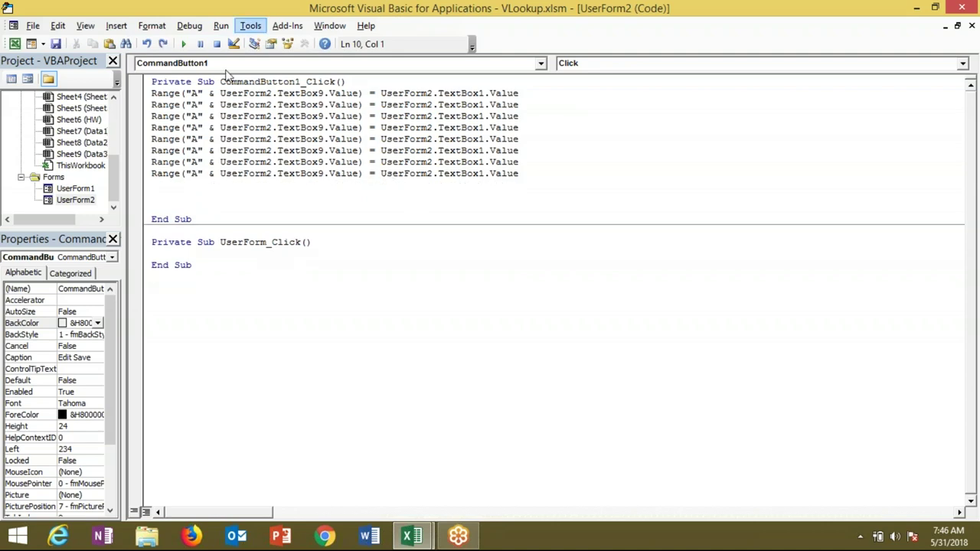
# Change the column letters on the first four lines to B, c, d and e.
pyautogui.click(198, 93)
pyautogui.press('BackSpace')
pyautogui.write('B')
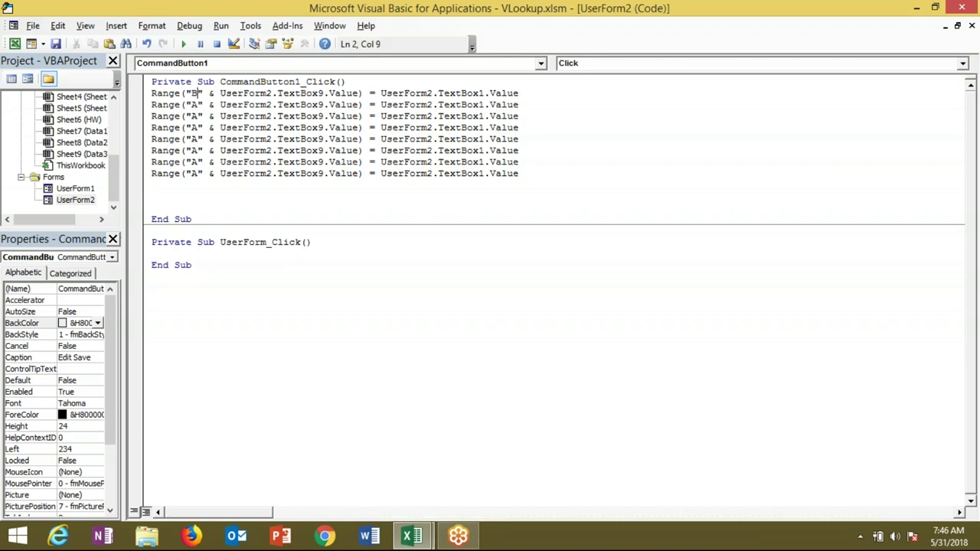
pyautogui.click(197, 105)
pyautogui.press('BackSpace')
pyautogui.write('c')
pyautogui.press('Down')
pyautogui.press('BackSpace')
pyautogui.write('d')
pyautogui.press('Down')
pyautogui.press('BackSpace')
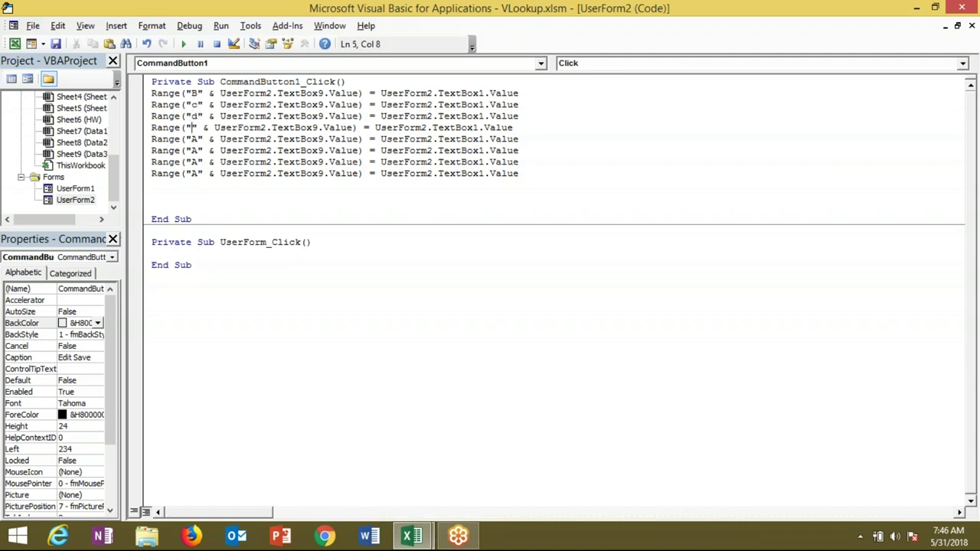
pyautogui.write('e')
# Change the column letters on the last four lines to f, g, h and i.
pyautogui.press('Down')
pyautogui.press('BackSpace')
pyautogui.write('f')
pyautogui.press('Down')
pyautogui.press('BackSpace')
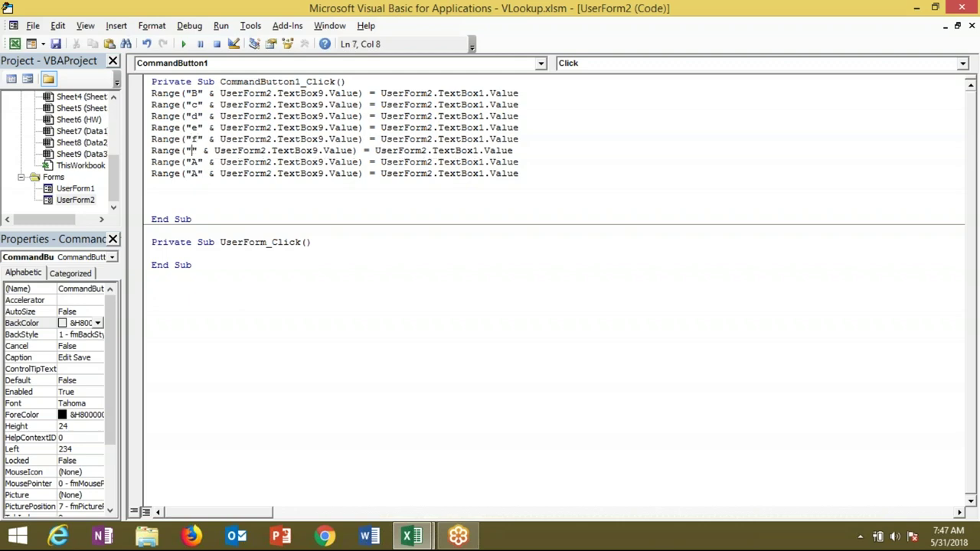
pyautogui.write('g')
pyautogui.press('Down')
pyautogui.press('BackSpace')
pyautogui.write('h')
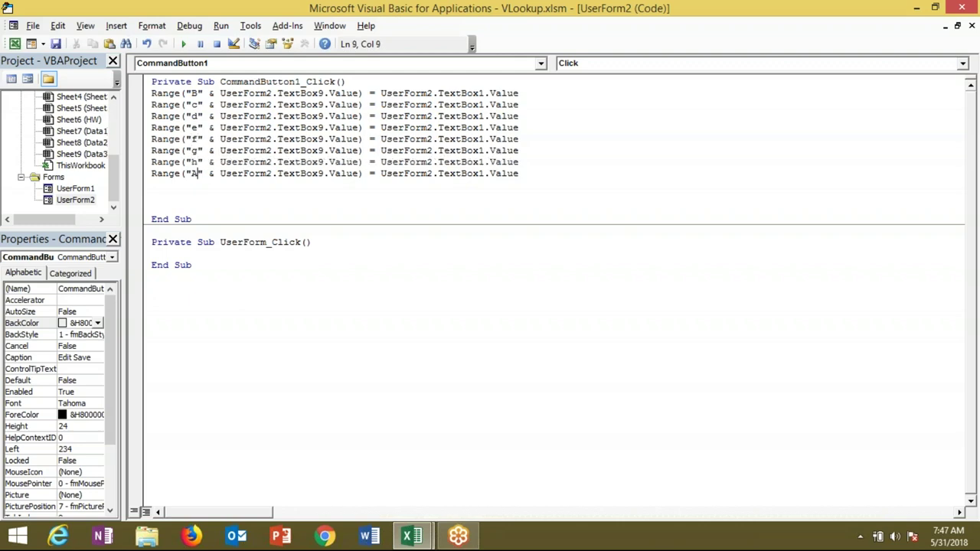
pyautogui.press('Down')
pyautogui.press('BackSpace')
pyautogui.write('i')
# Renumber the source text boxes on lines two to four as TextBox2, TextBox3 and TextBox4.
pyautogui.click(486, 105)
pyautogui.click(485, 113)
pyautogui.click(485, 105)
pyautogui.press('BackSpace')
pyautogui.write('2')
pyautogui.click(485, 116)
pyautogui.press('BackSpace')
pyautogui.write('3')
pyautogui.press('BackSpace')
pyautogui.write('4')
# Renumber the source text boxes on the remaining lines as TextBox5 through TextBox8.
pyautogui.click(485, 138)
pyautogui.press('BackSpace')
pyautogui.write('5')
pyautogui.click(485, 150)
pyautogui.write('\\')
pyautogui.press('BackSpace')
pyautogui.press('BackSpace')
pyautogui.write('6')
pyautogui.click(485, 162)
pyautogui.press('BackSpace')
pyautogui.write('7')
pyautogui.click(484, 173)
pyautogui.press('BackSpace')
pyautogui.write('8')
pyautogui.click(502, 138)
# Check the available network connections from the system tray notification area.
pyautogui.click(860, 537)
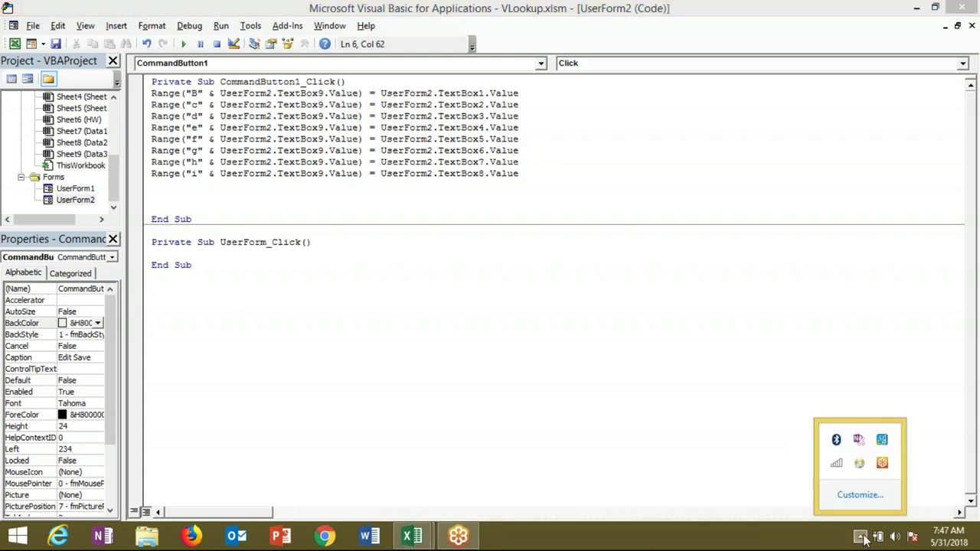
pyautogui.click(835, 463)
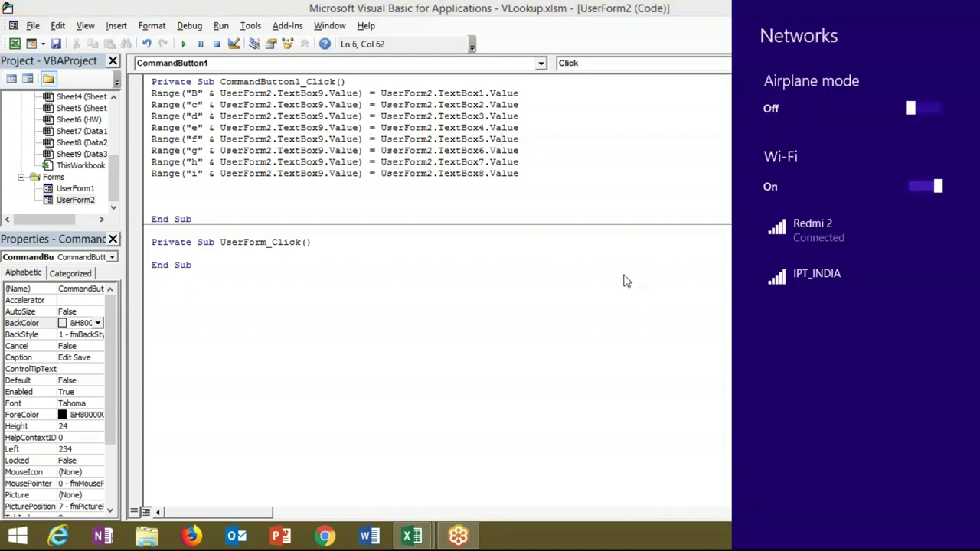
pyautogui.click(612, 225)
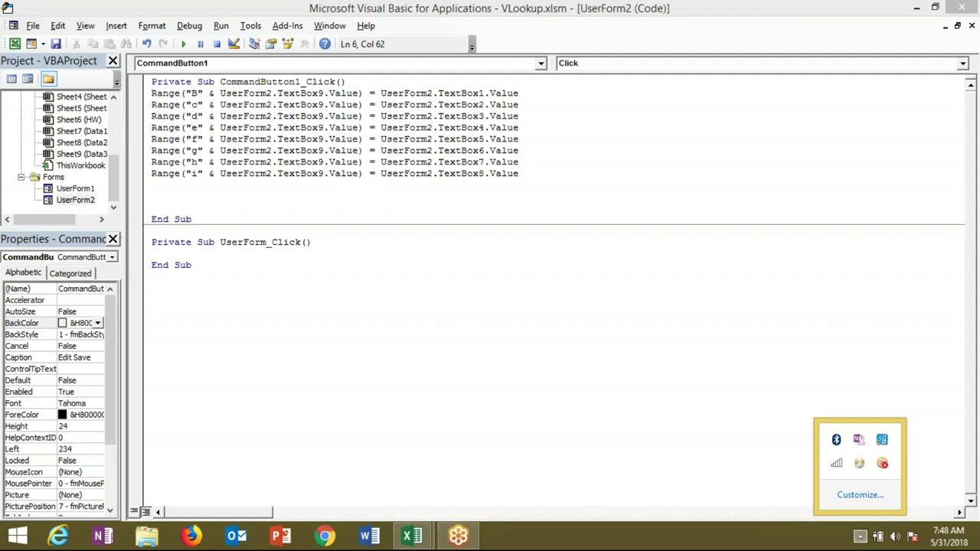
# Return to the VLookup workbook, recheck network status, and open a new Chrome window.
pyautogui.press('Escape')
pyautogui.hotkey('alt', 'Tab')
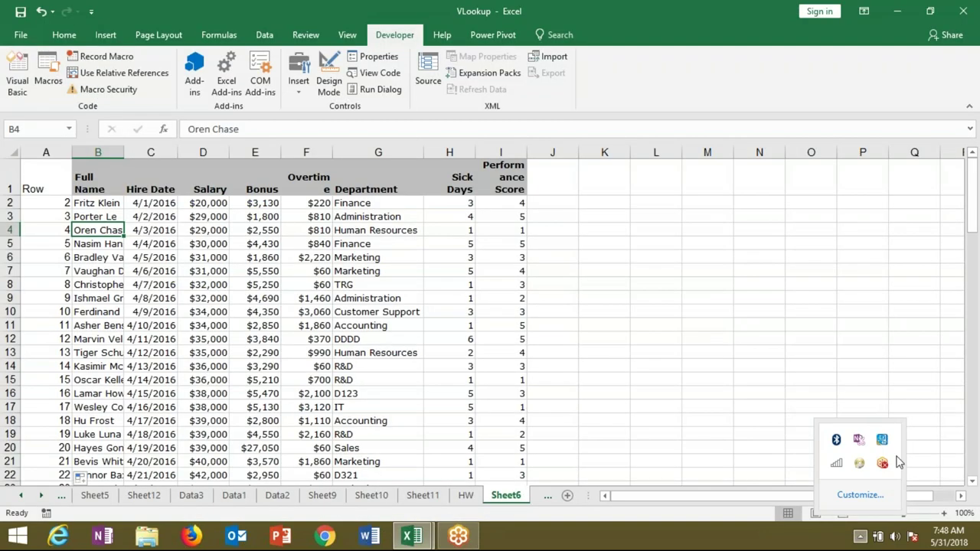
pyautogui.click(836, 464)
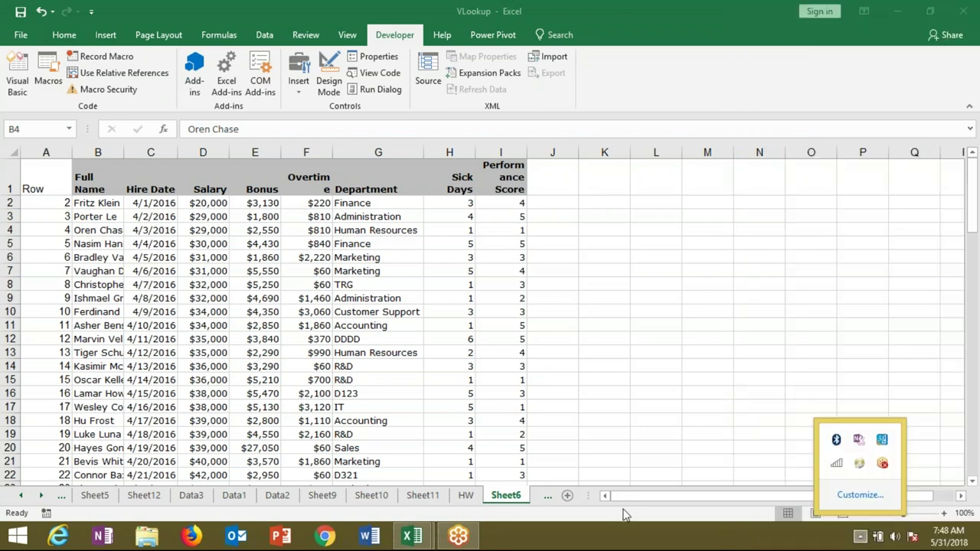
pyautogui.click(324, 535)
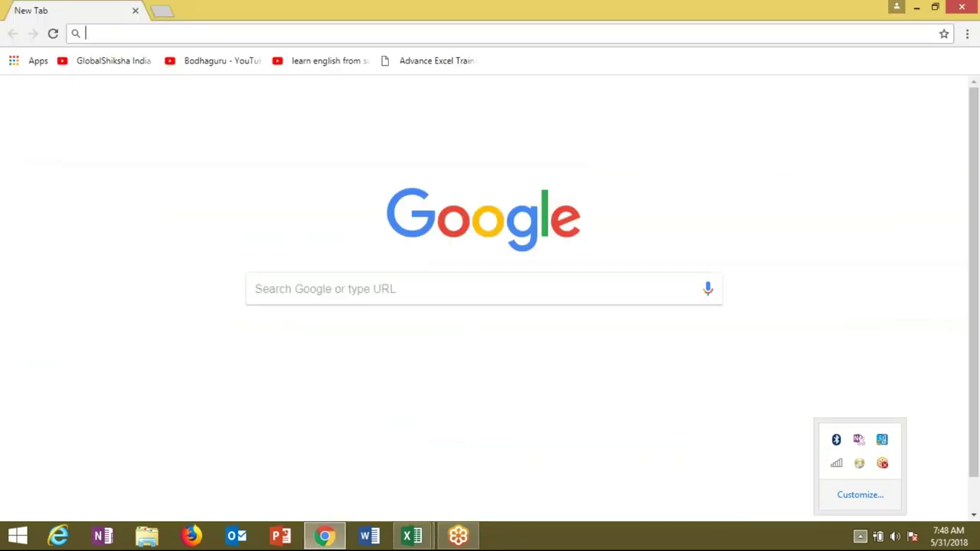
# Enter google.com in Chrome's address bar and load the Google page.
pyautogui.write('go')
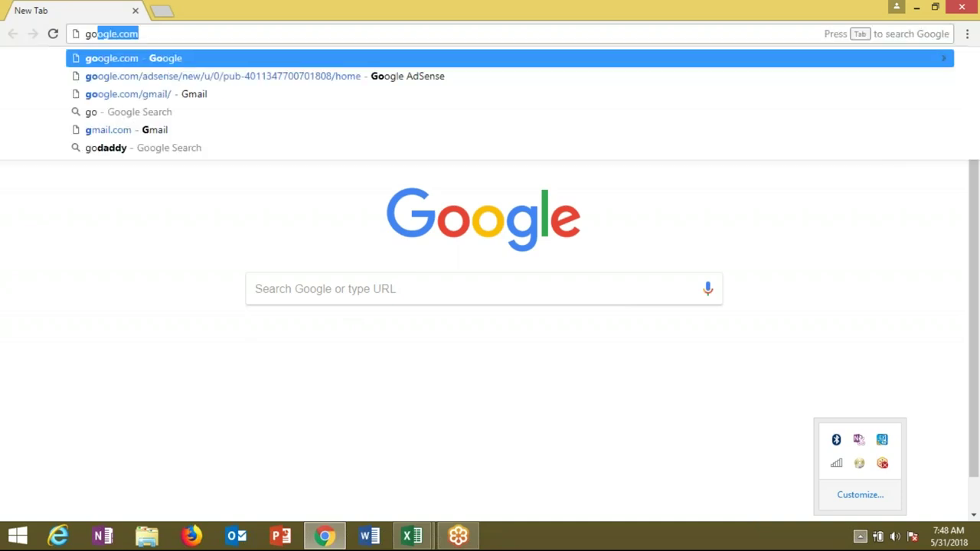
pyautogui.write('to')
pyautogui.press('BackSpace')
pyautogui.press('BackSpace')
pyautogui.press('BackSpace')
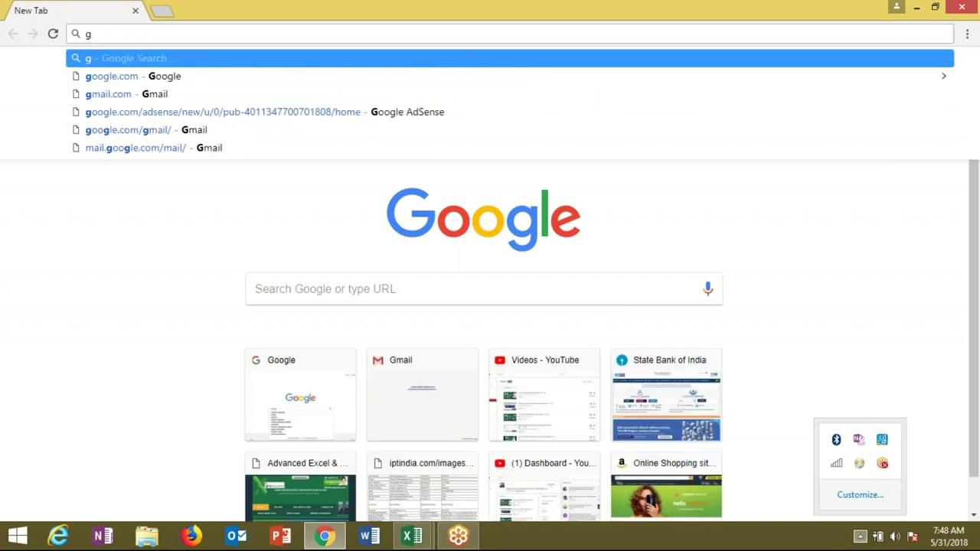
pyautogui.press('Escape')
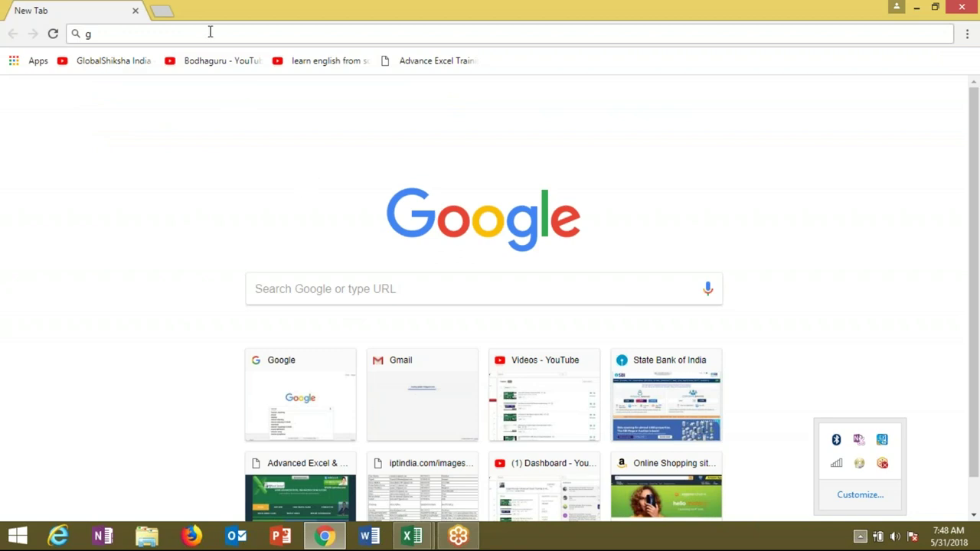
pyautogui.press('Return')
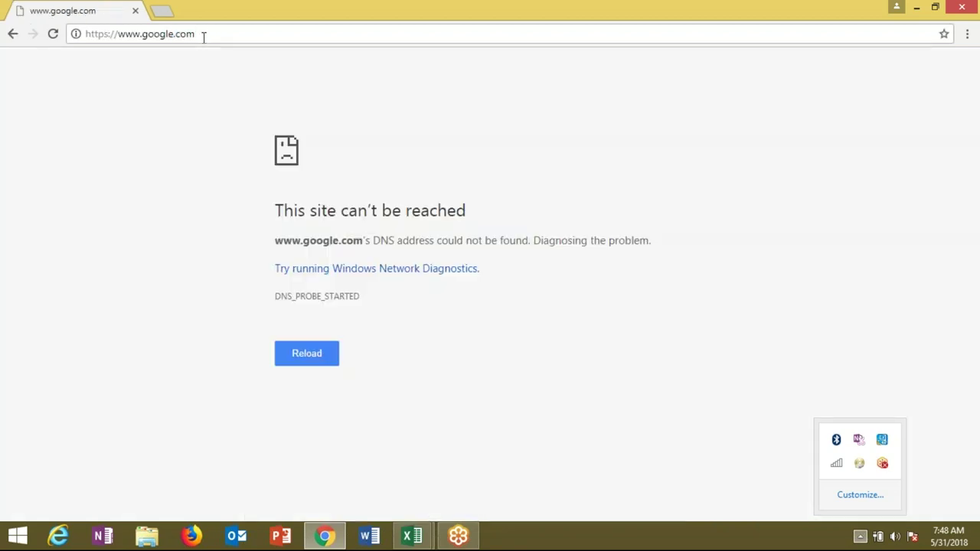
pyautogui.click(204, 36)
pyautogui.write('g')
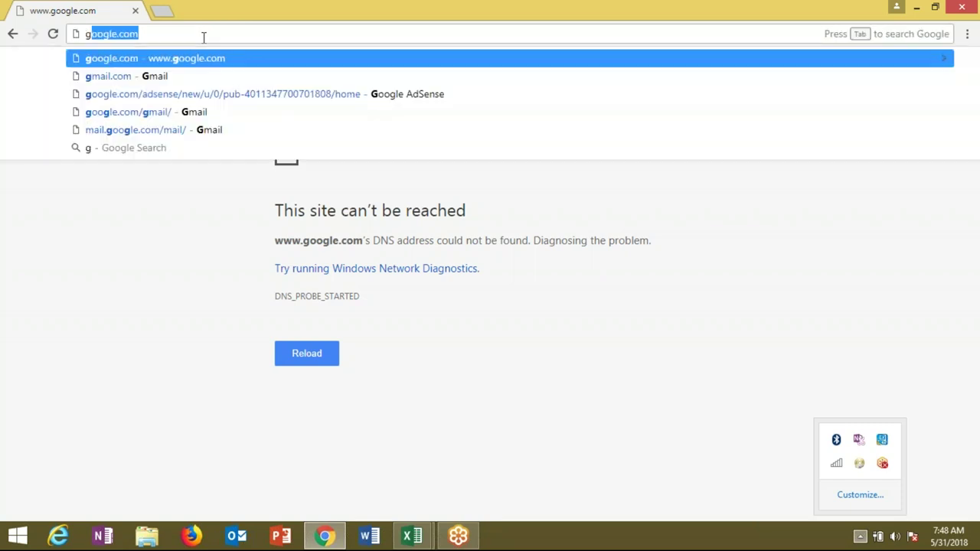
pyautogui.write('oo')
pyautogui.press('Return')
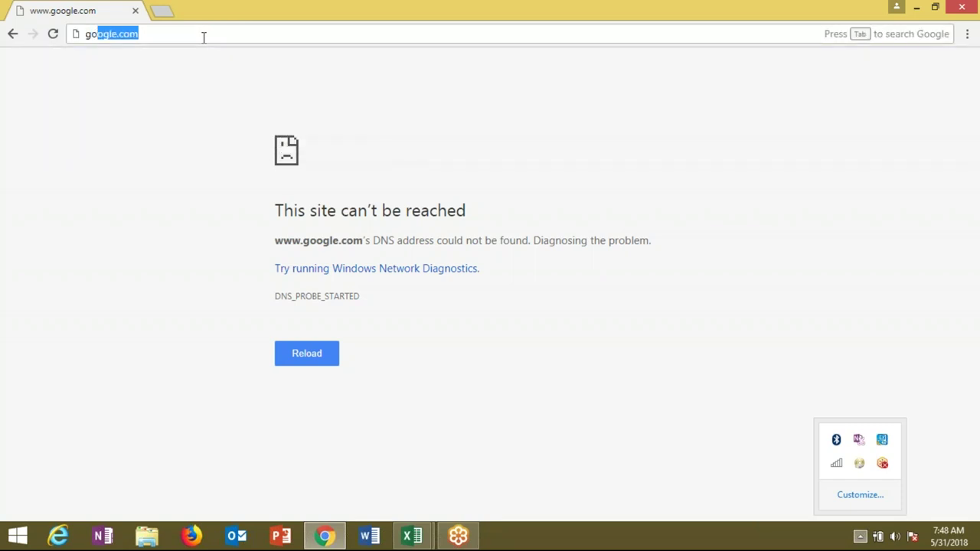
pyautogui.press('Return')
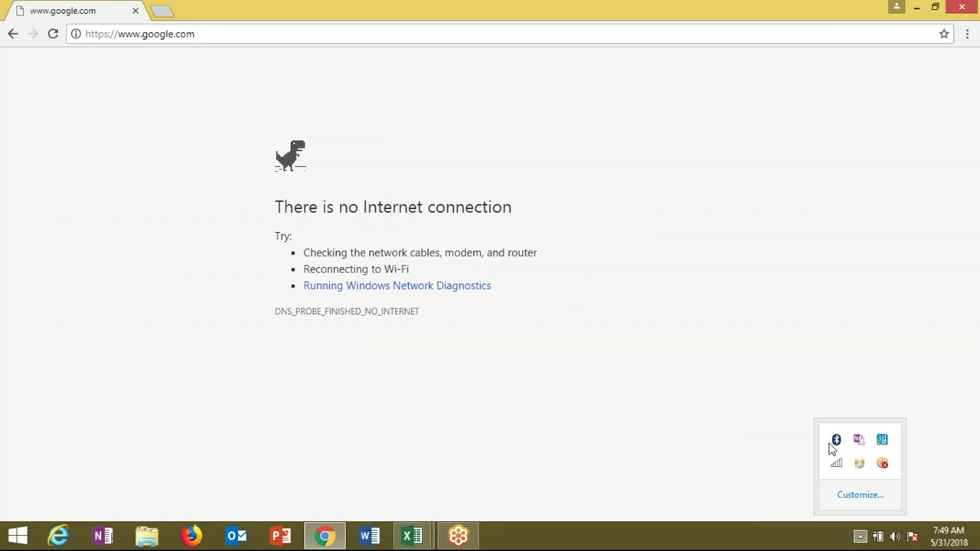
# Check the available Wi-Fi networks, then reload the Google page.
pyautogui.click(836, 463)
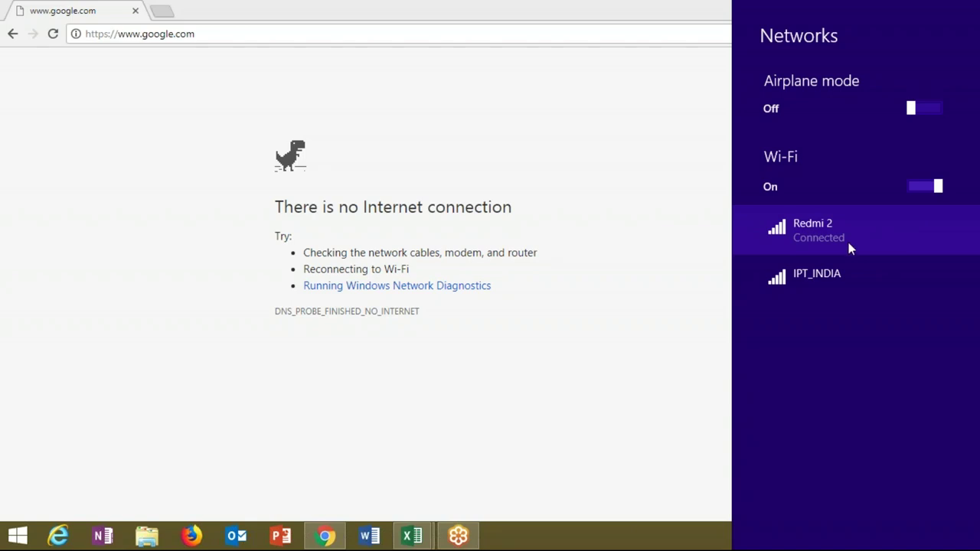
pyautogui.press('Escape')
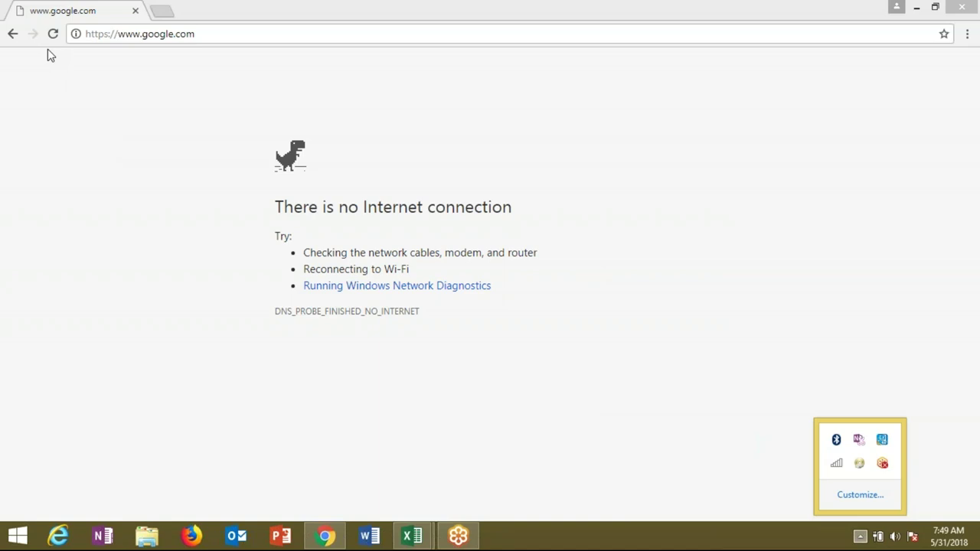
pyautogui.click(53, 35)
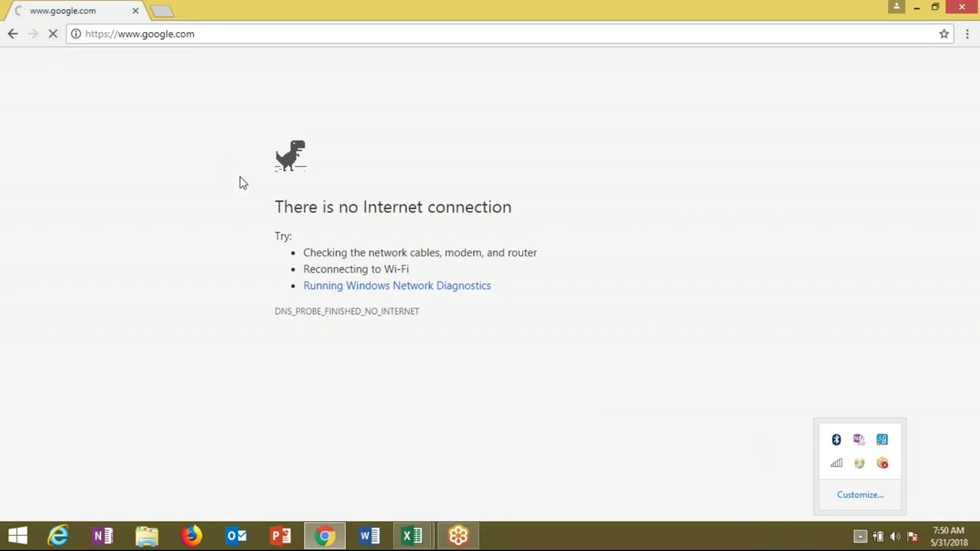
# Toggle Wi-Fi off and back on, reload Google successfully, then close Chrome.
pyautogui.click(837, 465)
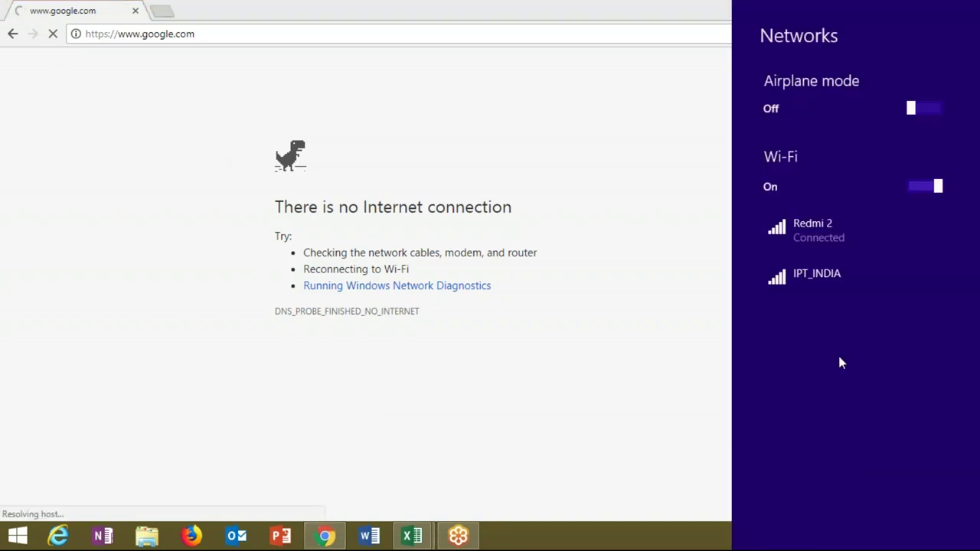
pyautogui.click(914, 195)
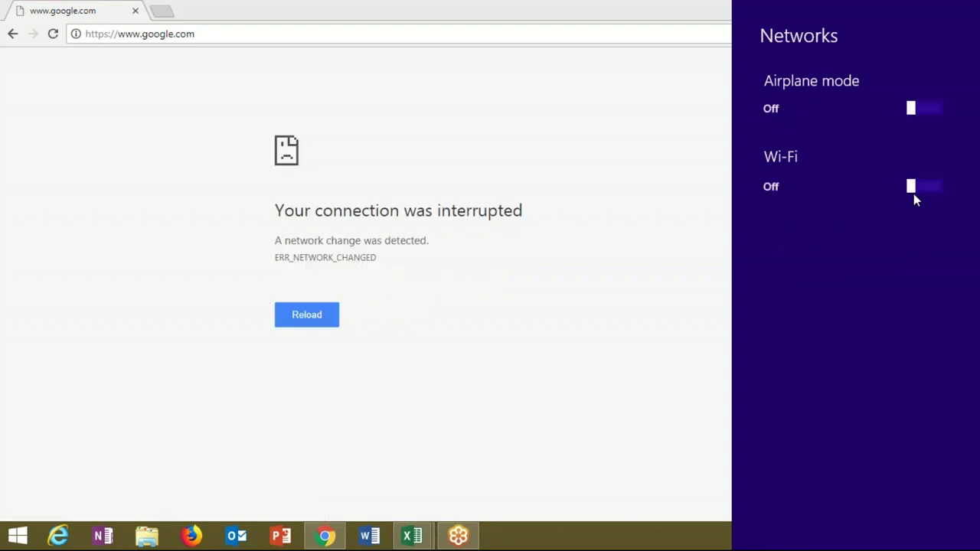
pyautogui.click(935, 189)
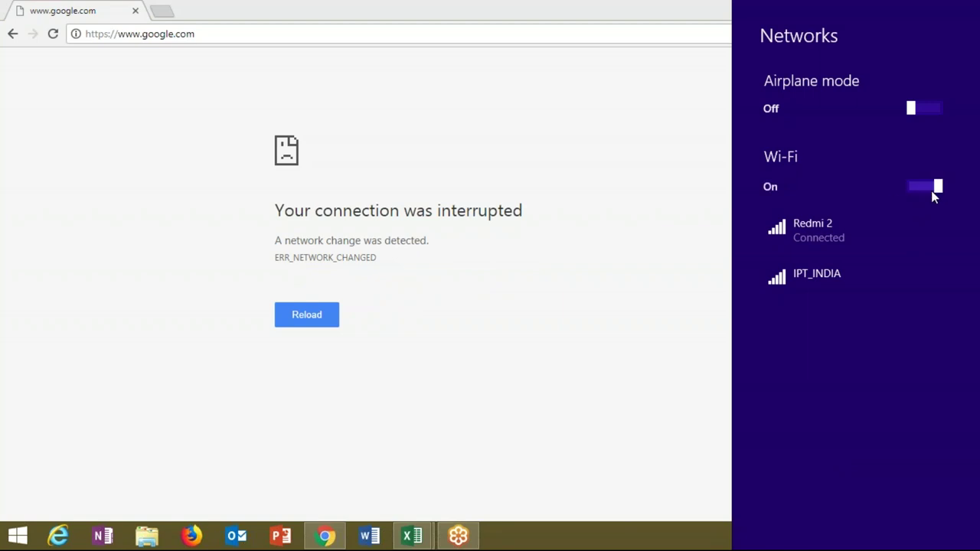
pyautogui.click(656, 249)
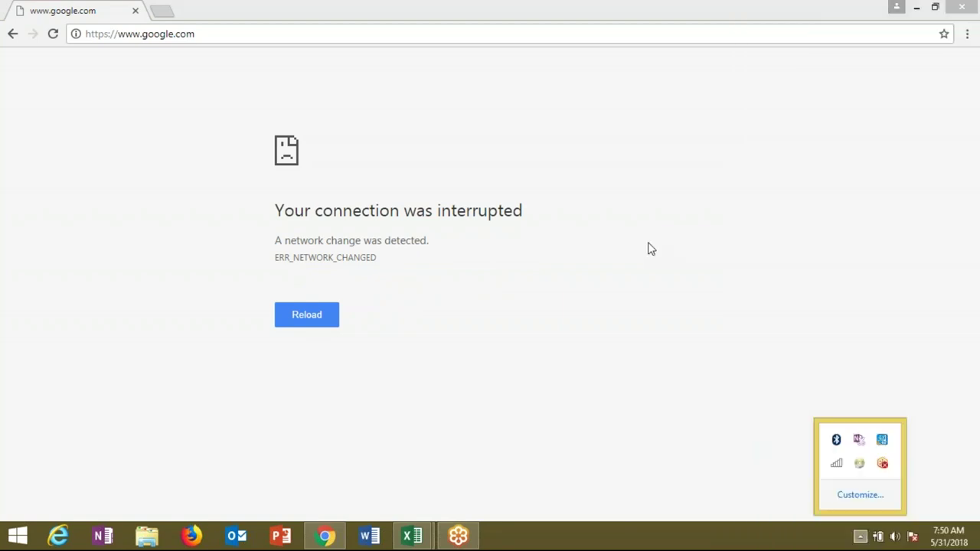
pyautogui.click(292, 329)
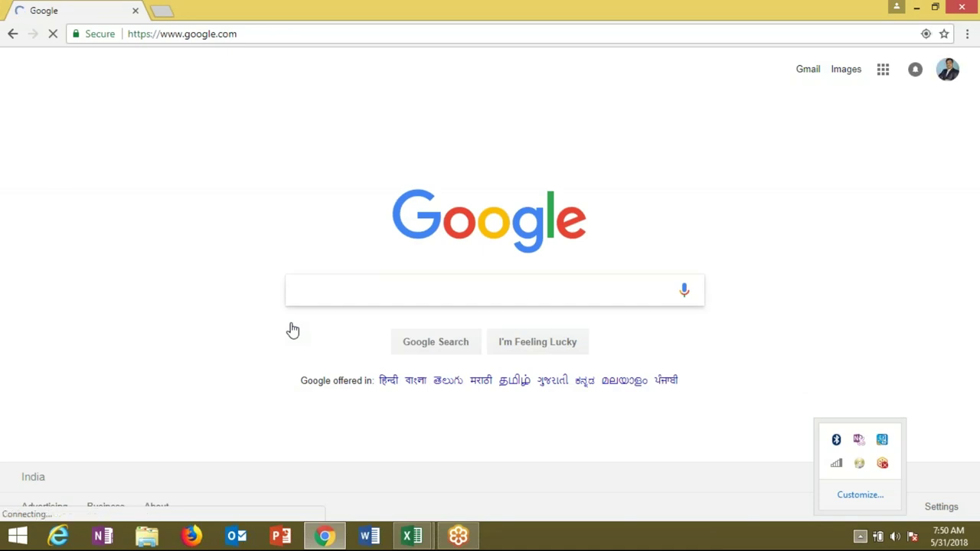
pyautogui.click(135, 11)
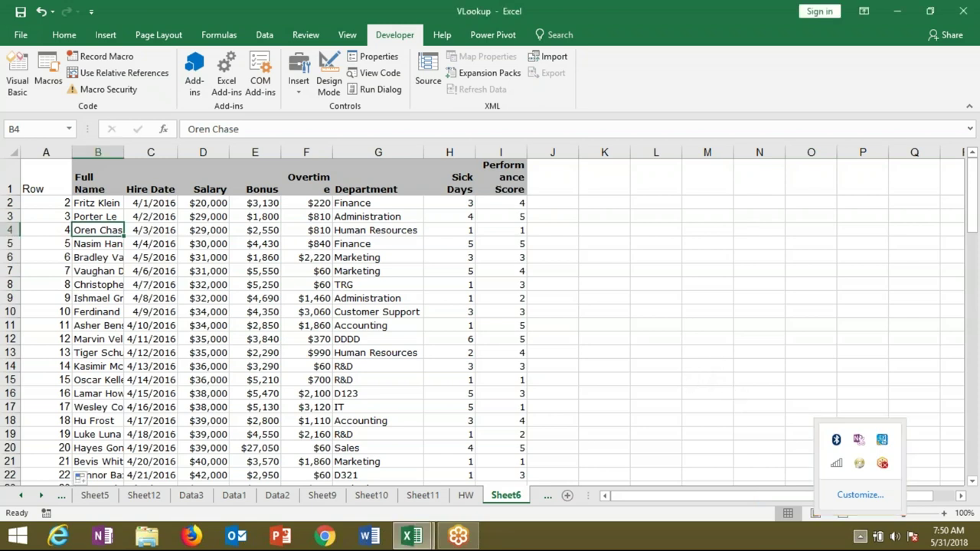
# Dismiss the leftover tray popup and switch to the VBA editor with UserForm2's code (Alt+F11).
pyautogui.click(860, 536)
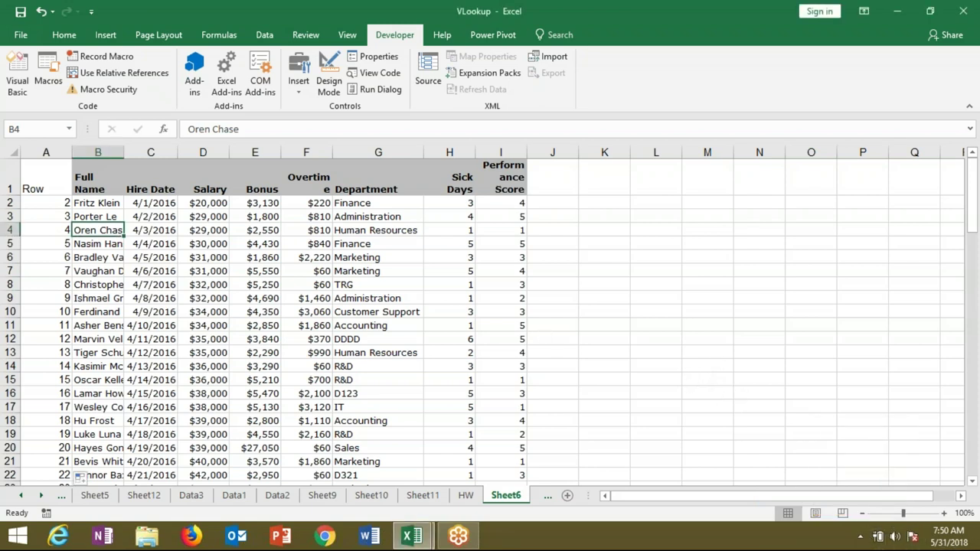
pyautogui.hotkey('alt', 'F11')
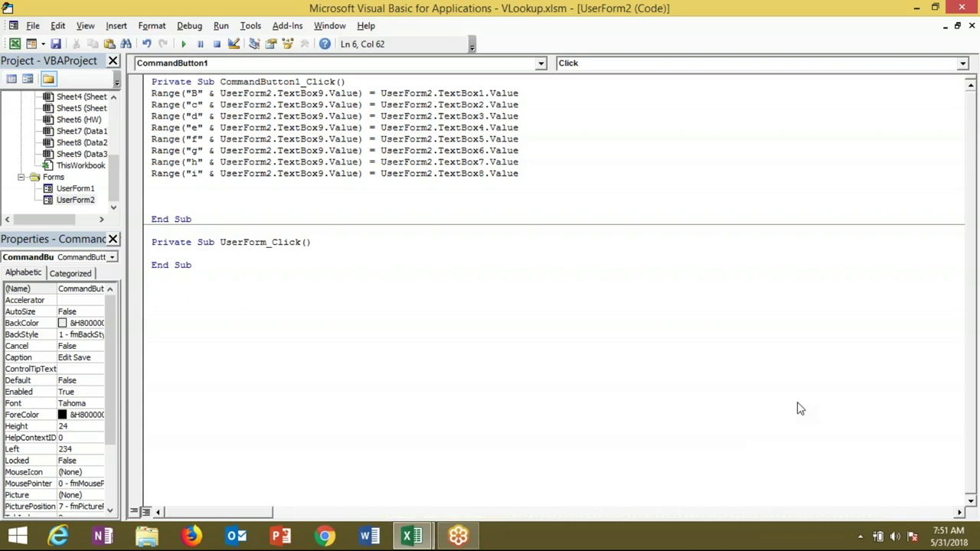
# Add MsgBox "Data have Changed" after the last Range line in CommandButton1_Click.
pyautogui.click(479, 189)
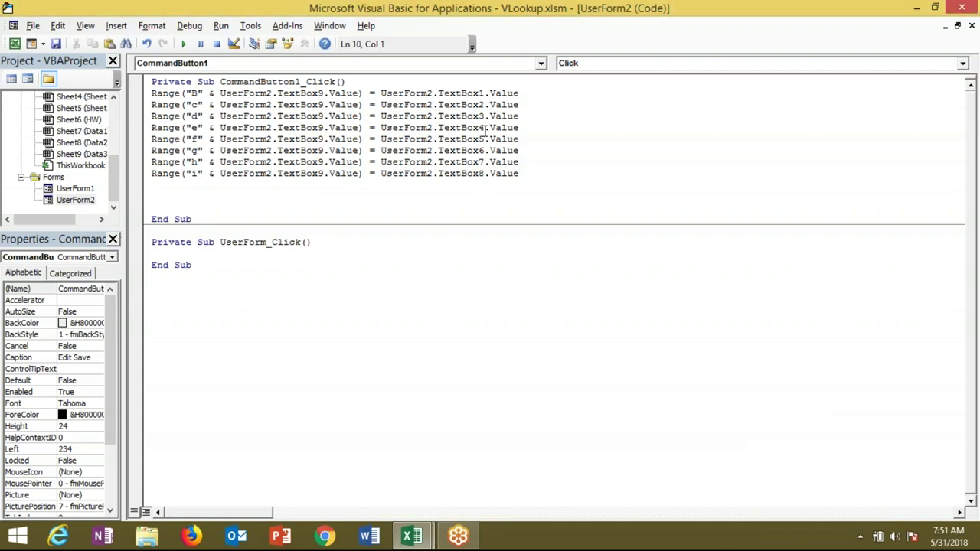
pyautogui.click(481, 173)
pyautogui.click(196, 181)
pyautogui.press('Return')
pyautogui.write('msg')
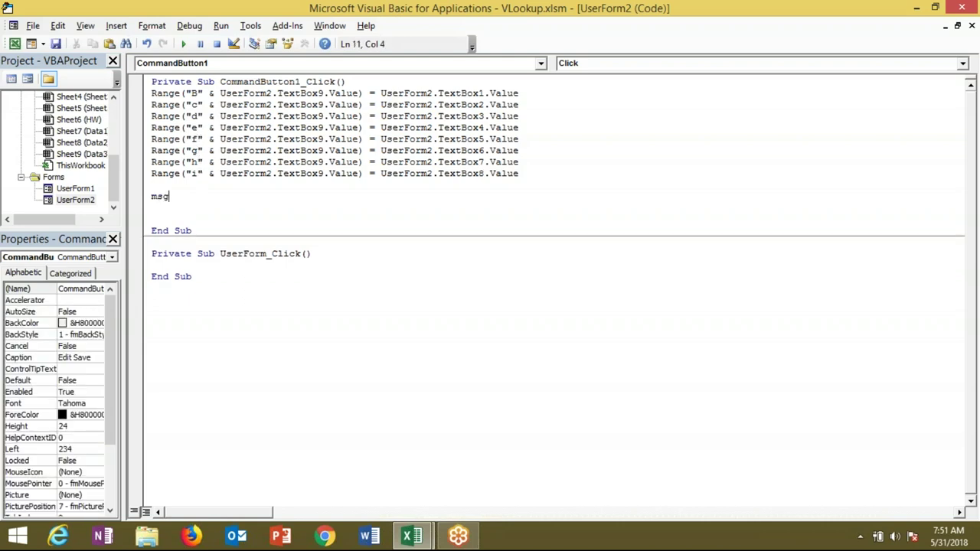
pyautogui.write('box')
pyautogui.write(' "Data have Change')
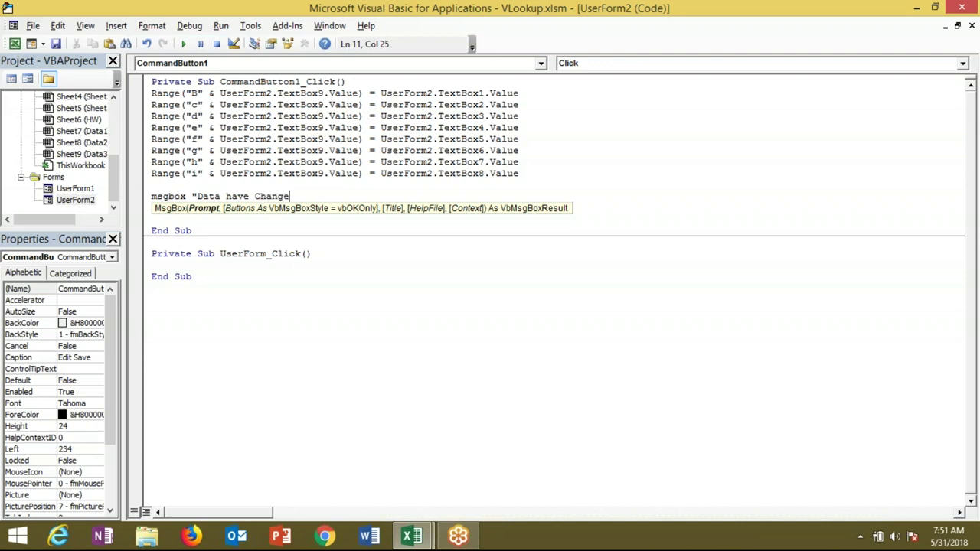
pyautogui.write('d"')
pyautogui.click(200, 222)
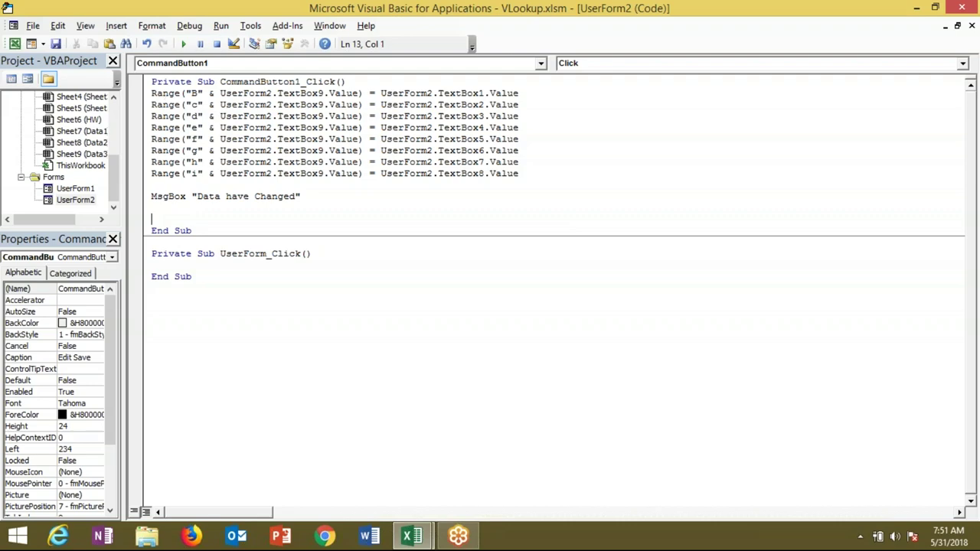
# Test-run the Salary form, then run UserForm1 and list the IT department's employees.
pyautogui.click(184, 45)
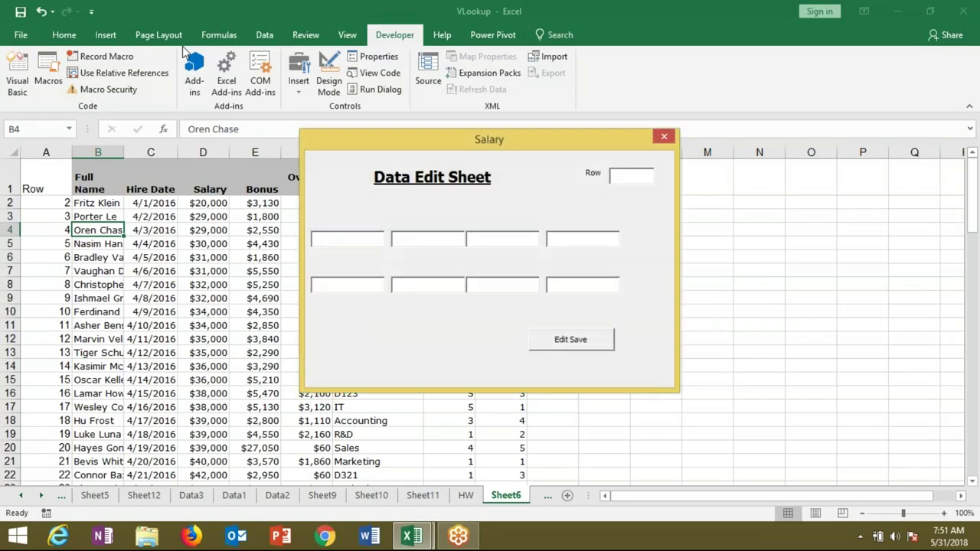
pyautogui.click(664, 137)
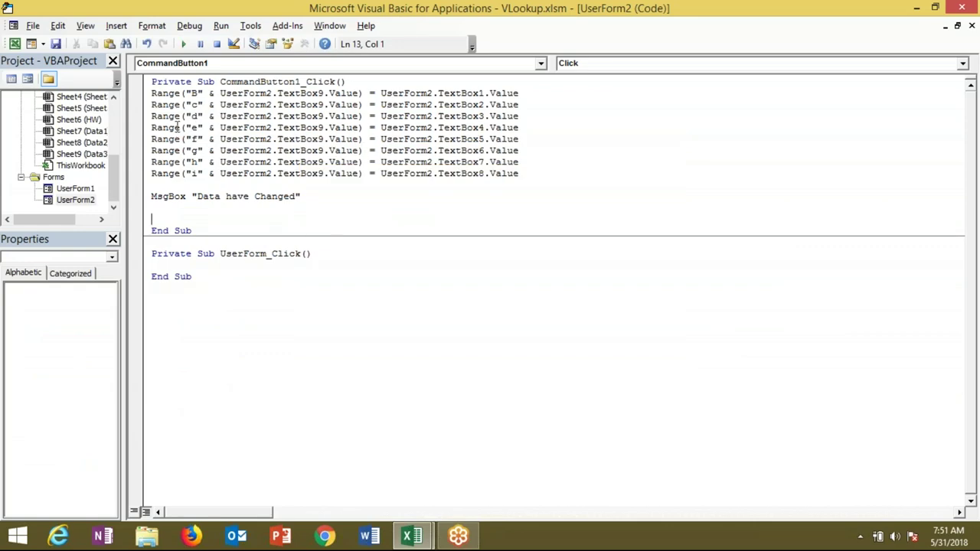
pyautogui.doubleClick(76, 188)
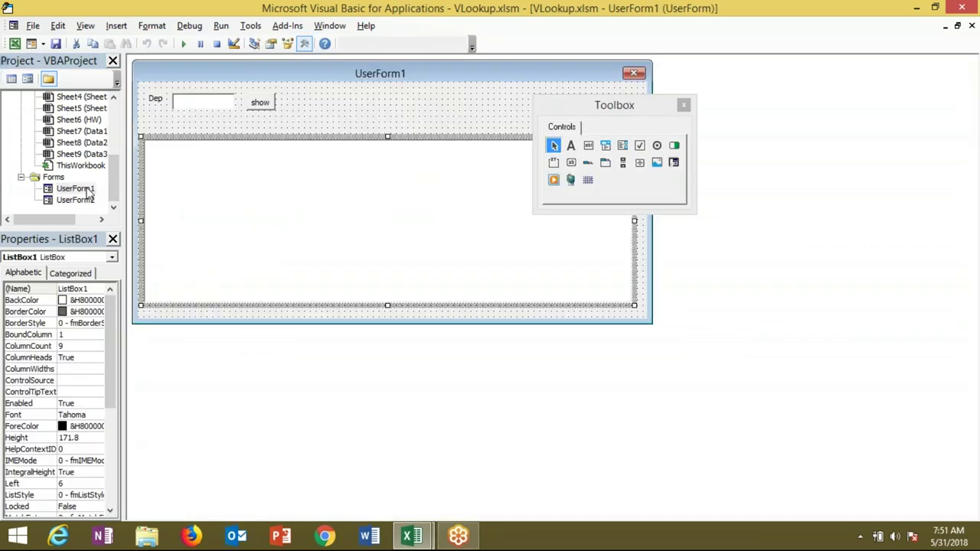
pyautogui.click(229, 121)
pyautogui.click(187, 45)
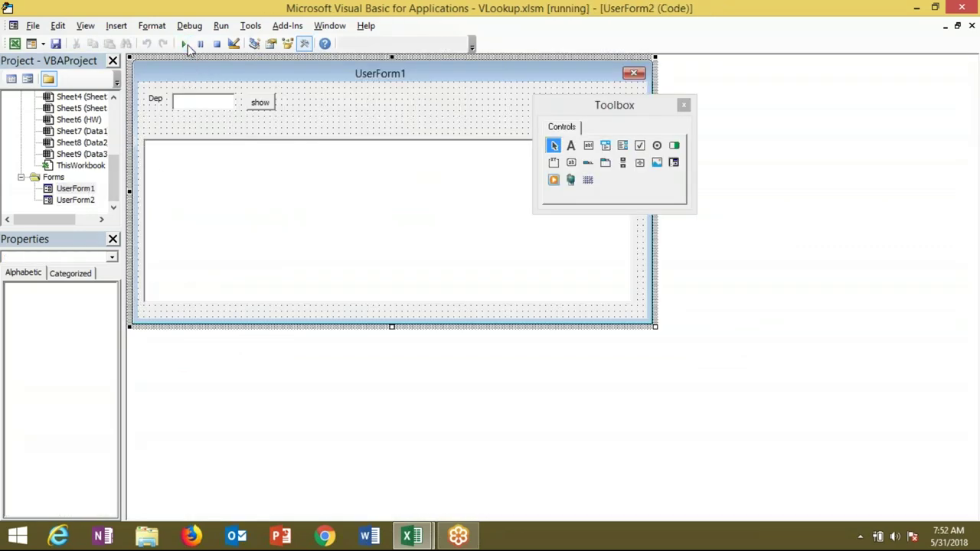
pyautogui.write('1')
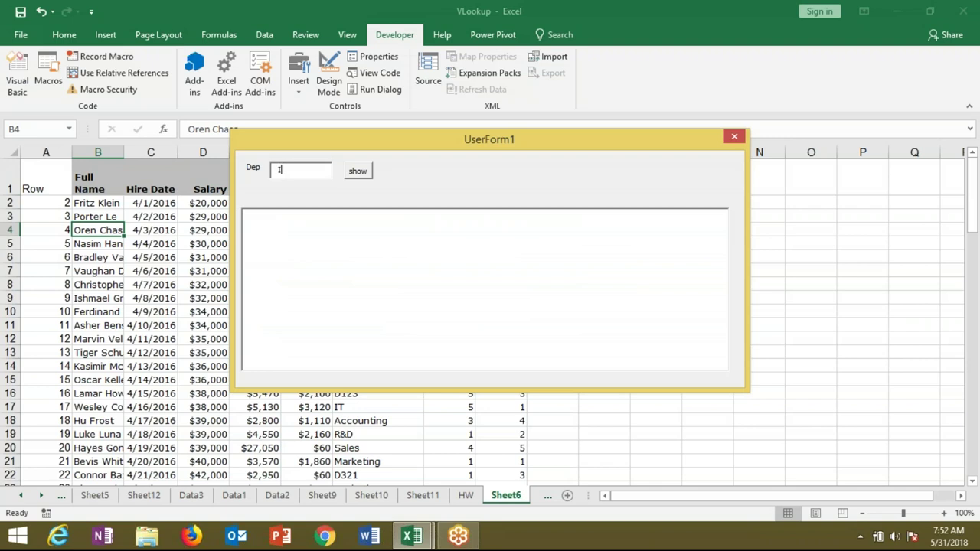
pyautogui.write('T')
pyautogui.click(353, 173)
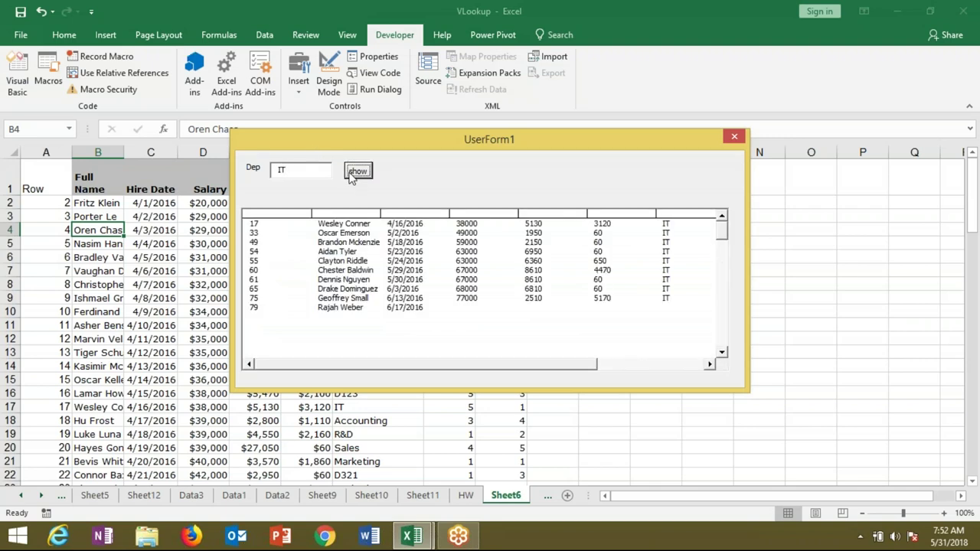
# Change the row 54 employee's department to Finance, save it, and close the edit form.
pyautogui.doubleClick(394, 252)
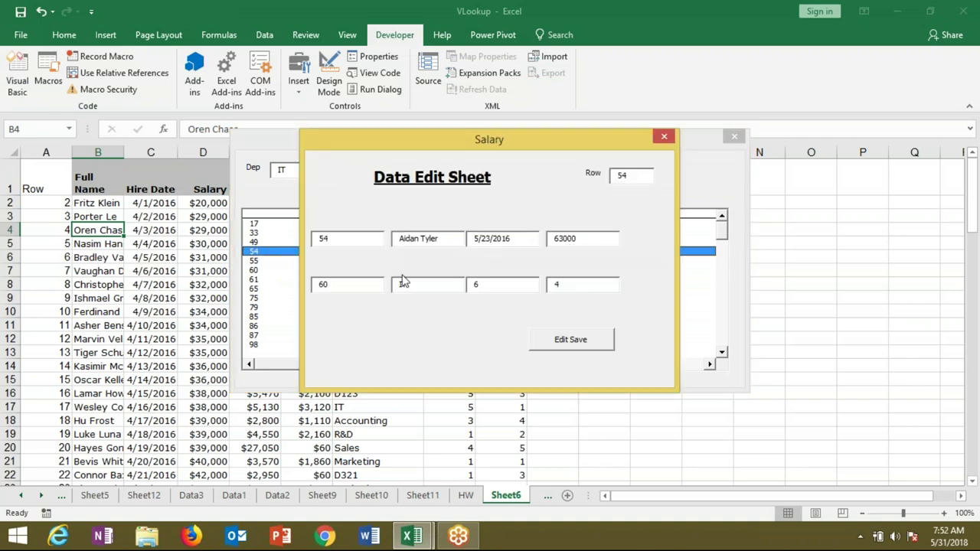
pyautogui.click(450, 284)
pyautogui.press('BackSpace')
pyautogui.press('BackSpace')
pyautogui.write('Fina')
pyautogui.write('nce')
pyautogui.click(543, 348)
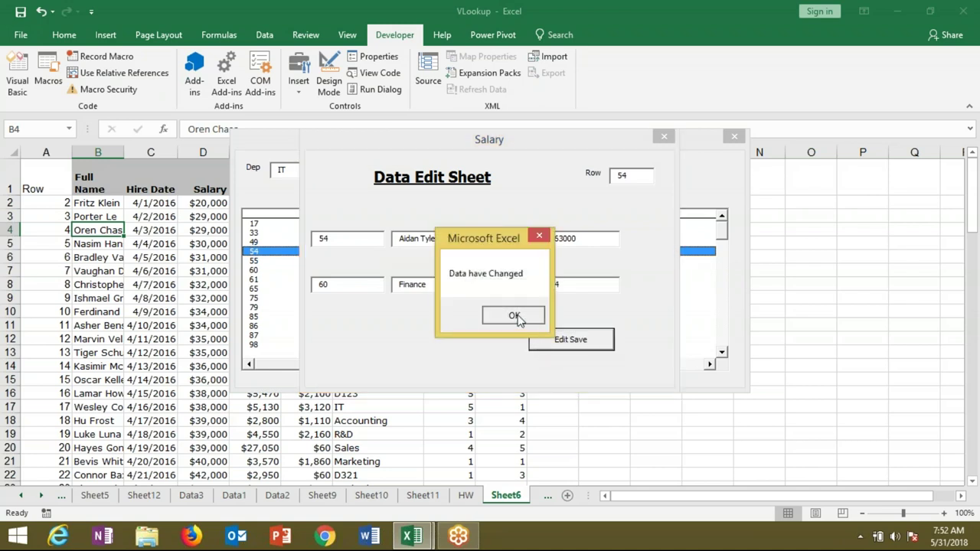
pyautogui.click(514, 316)
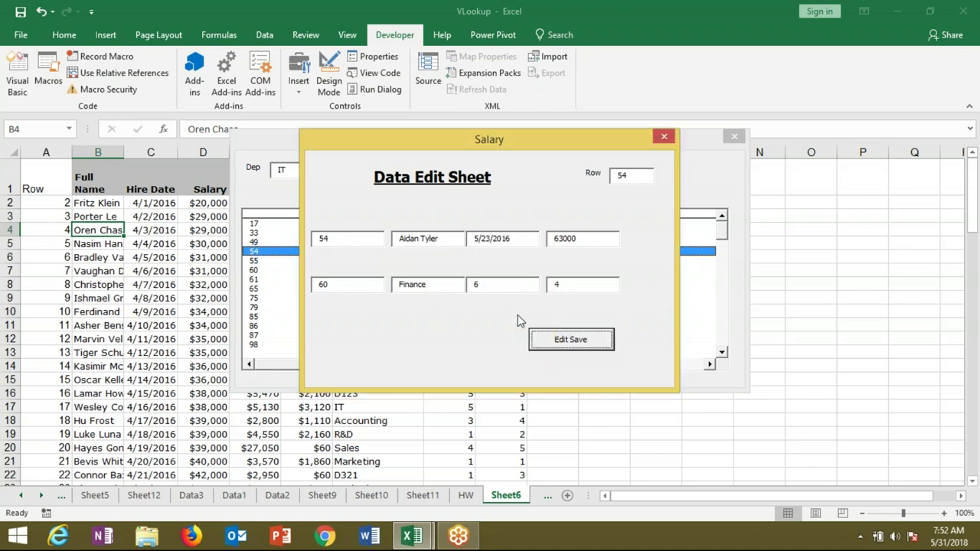
pyautogui.click(663, 138)
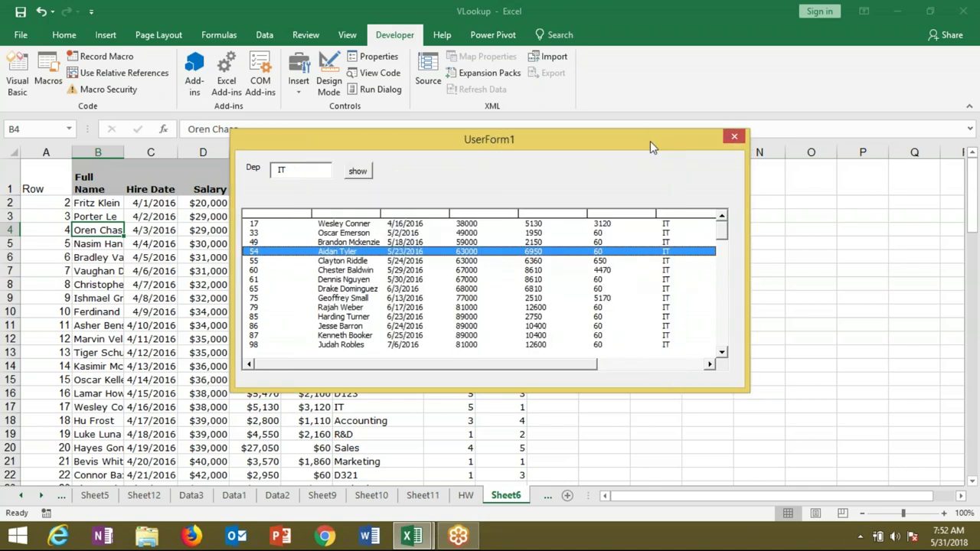
# Refresh the IT list, then save the row 61 record and close the edit form.
pyautogui.click(356, 171)
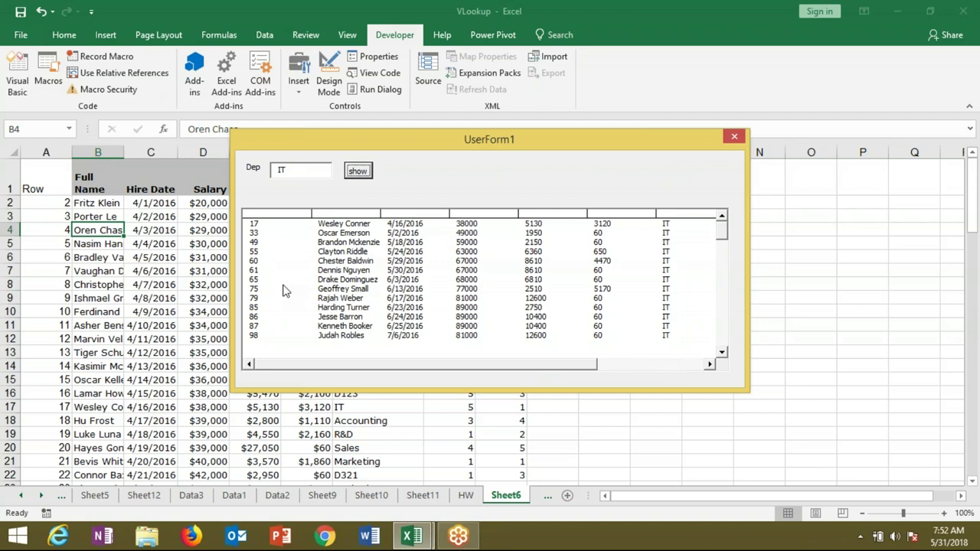
pyautogui.click(360, 173)
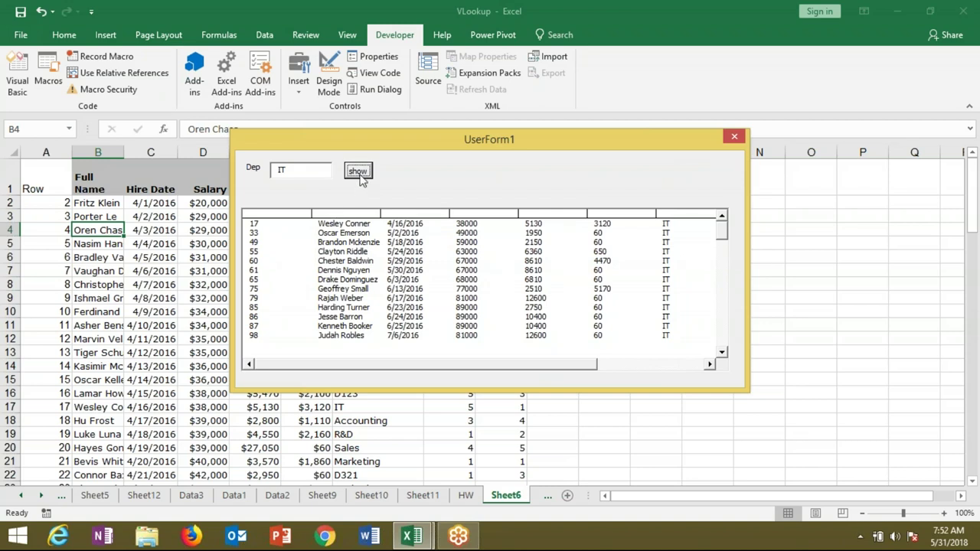
pyautogui.doubleClick(299, 270)
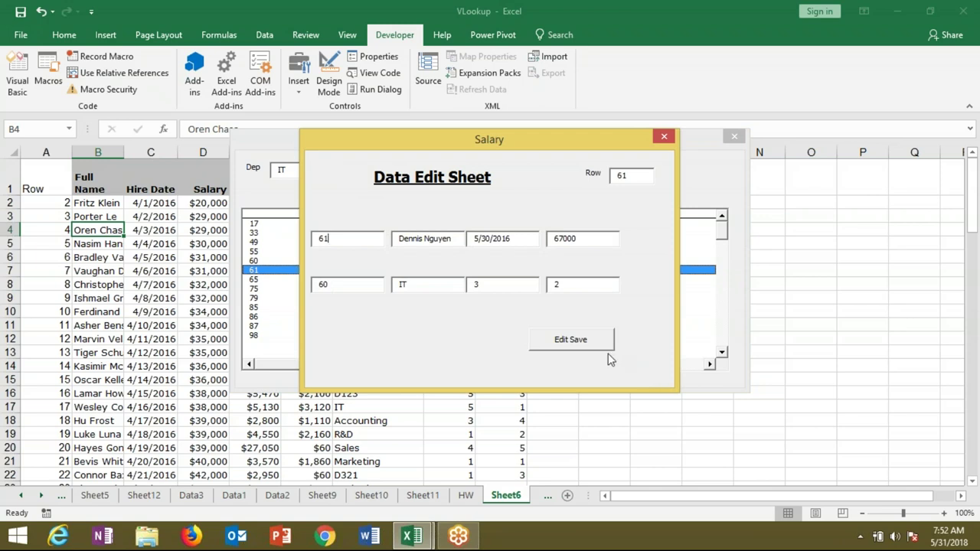
pyautogui.click(604, 352)
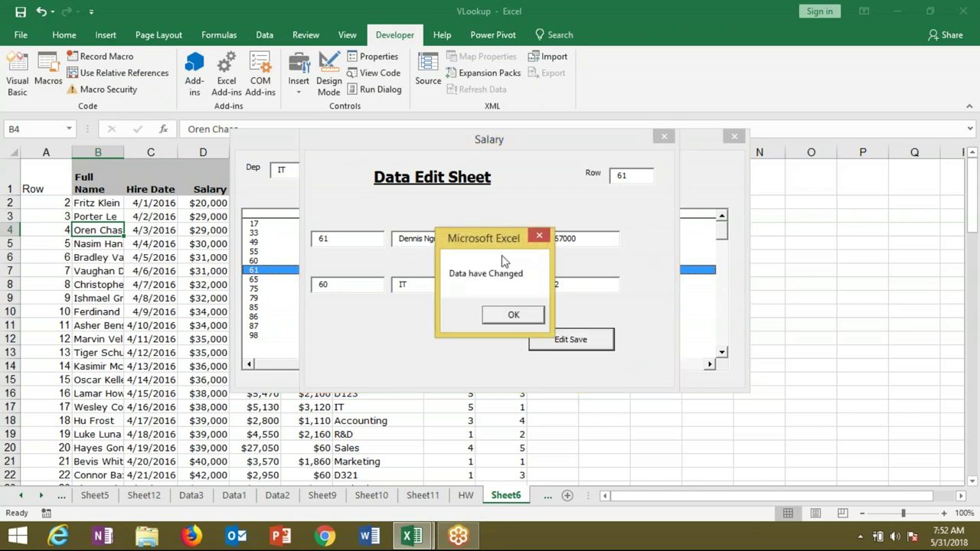
pyautogui.click(512, 315)
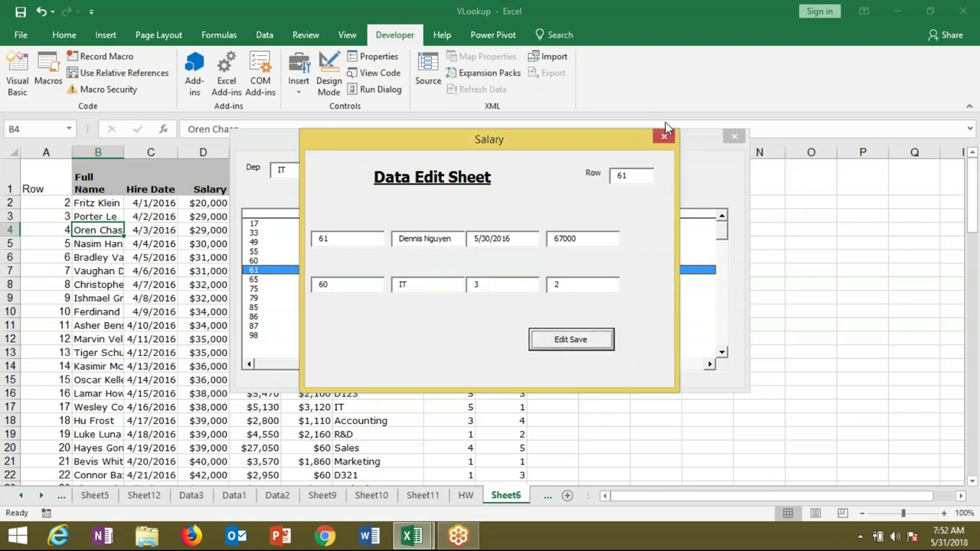
pyautogui.click(665, 138)
# Close the employee list and add 'Unload UserForm2' after the MsgBox line.
pyautogui.click(734, 137)
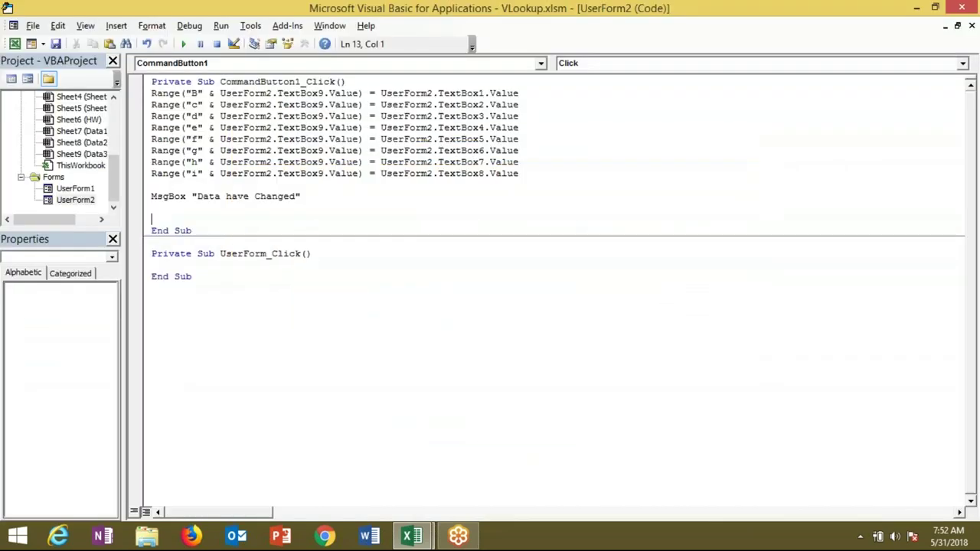
pyautogui.write('unload ')
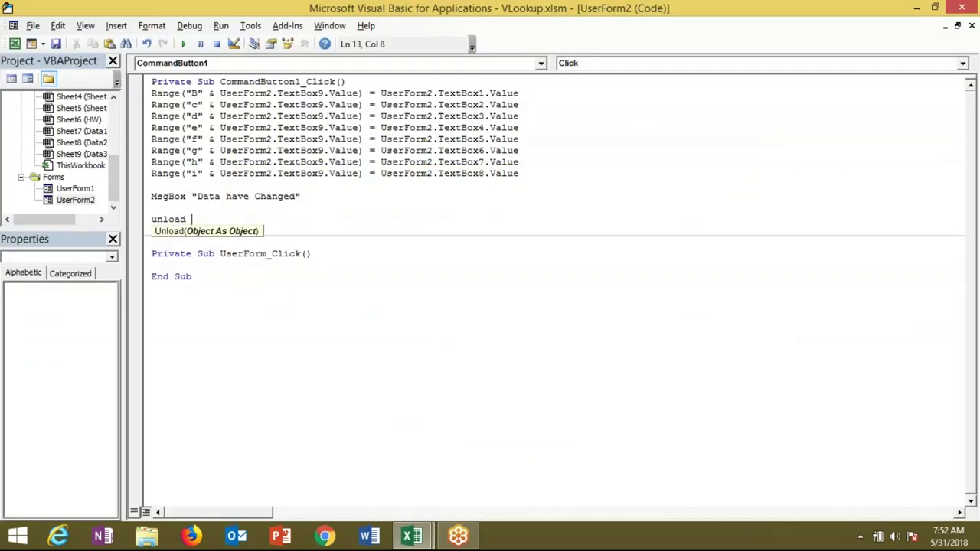
pyautogui.write('userform2')
pyautogui.click(360, 149)
# Test Edit Save on the empty Salary form, debug the error 1004, reset, and open UserForm1's design.
pyautogui.click(183, 43)
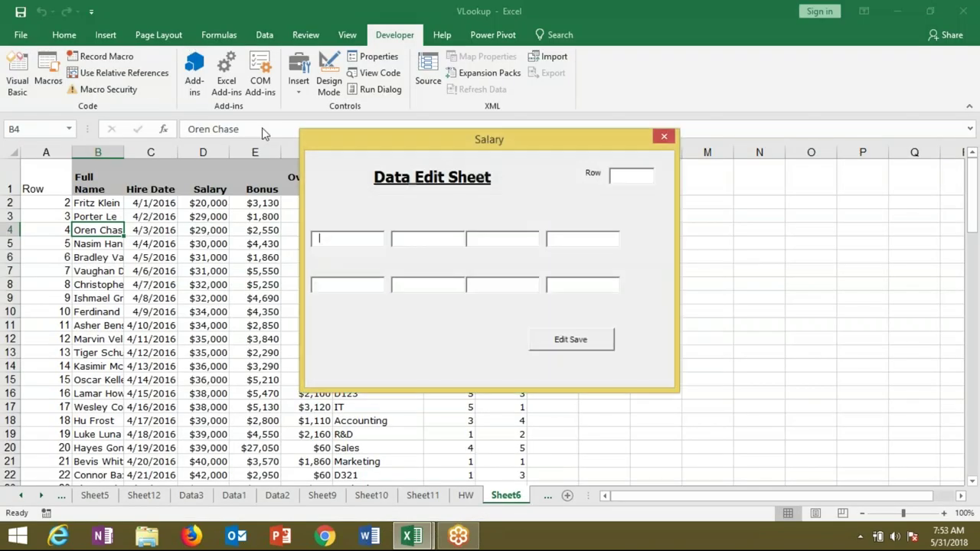
pyautogui.click(553, 343)
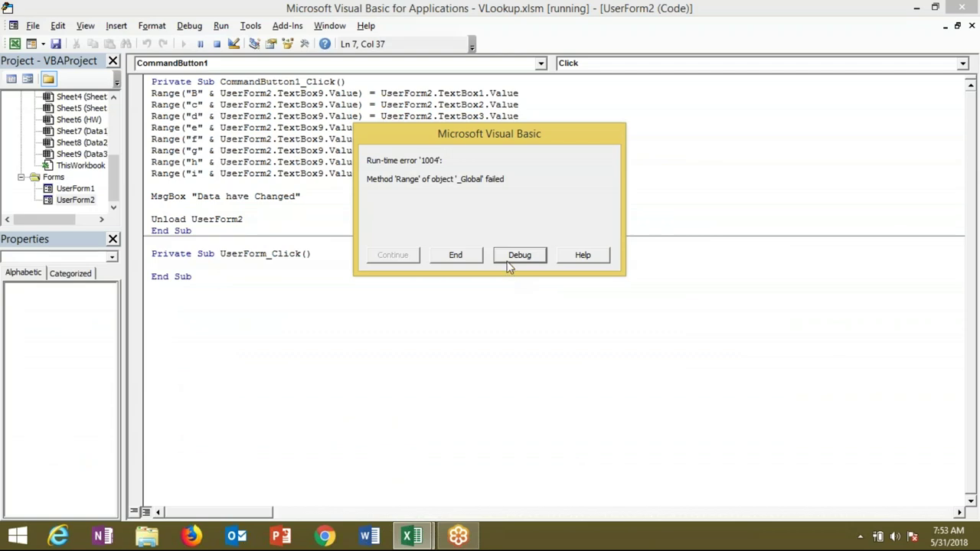
pyautogui.click(514, 258)
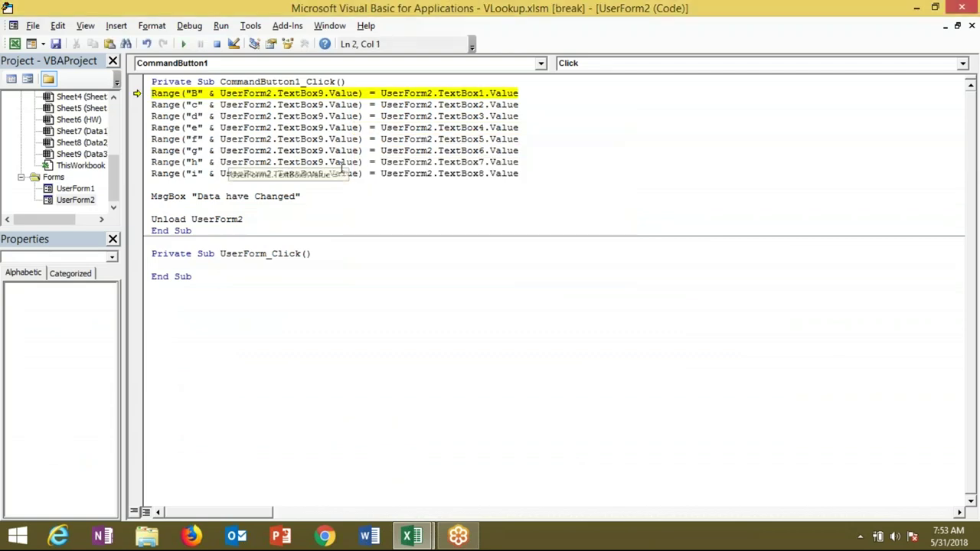
pyautogui.click(219, 44)
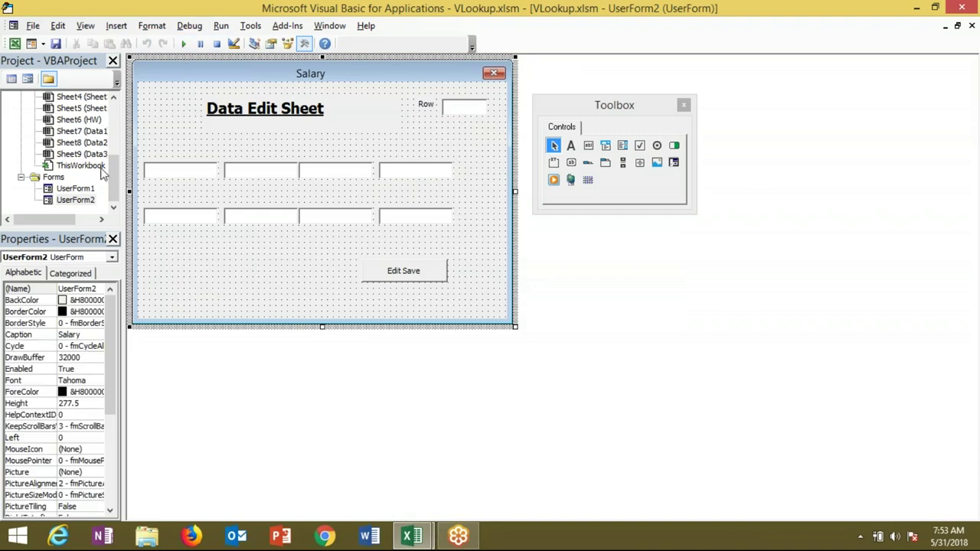
pyautogui.doubleClick(90, 189)
# Run UserForm1, list the Sales department, and save the row 31 record with Edit Save.
pyautogui.click(186, 43)
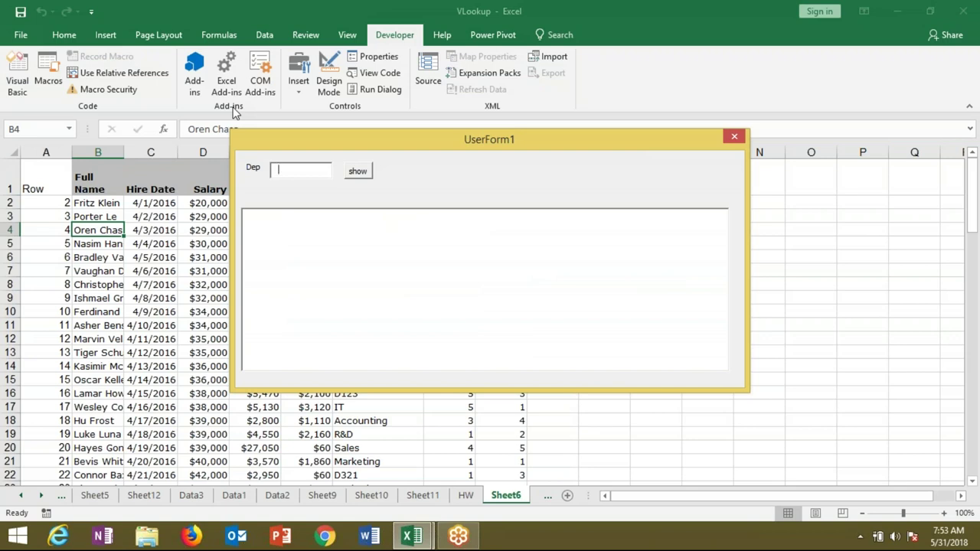
pyautogui.write('Sales')
pyautogui.click(357, 171)
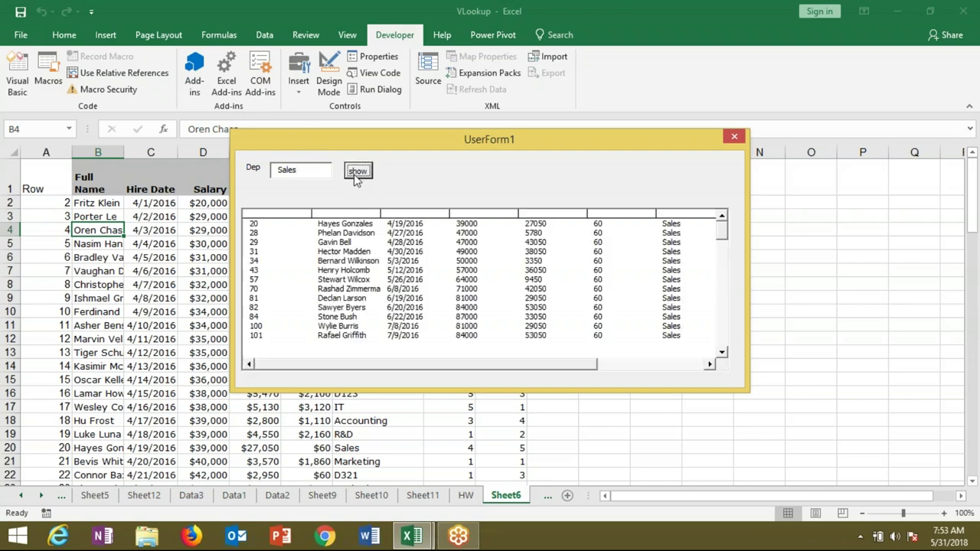
pyautogui.doubleClick(346, 253)
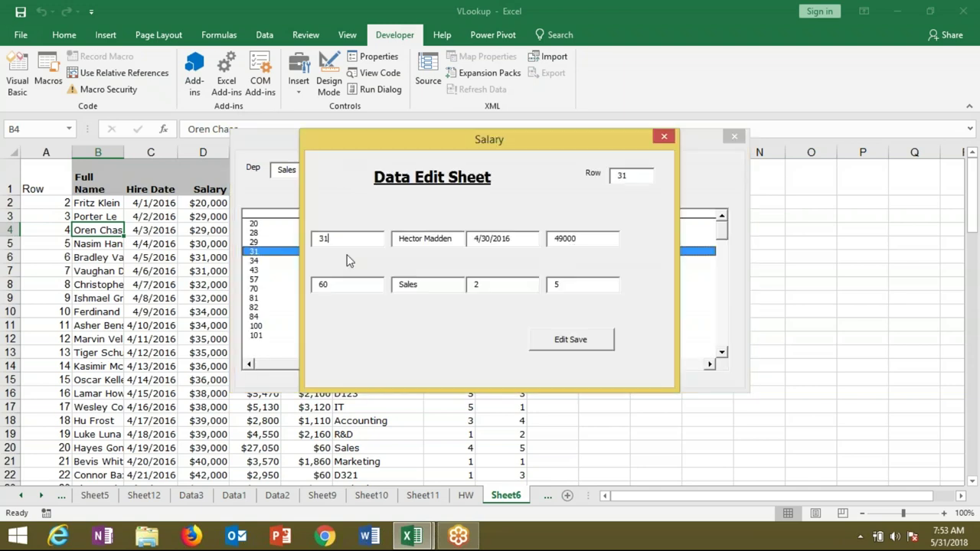
pyautogui.click(555, 341)
pyautogui.click(525, 317)
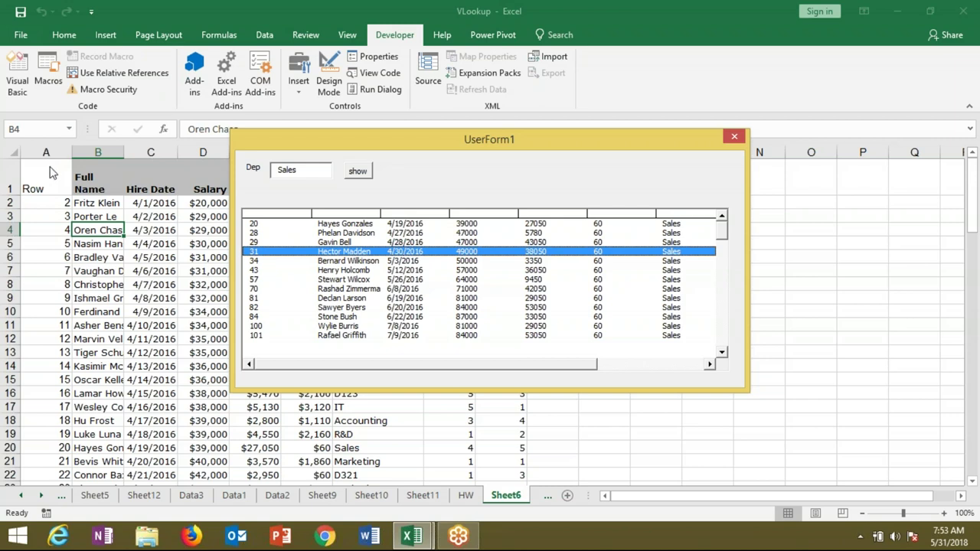
# Close the employee list form, the VBA editor and the Excel workbook.
pyautogui.click(734, 137)
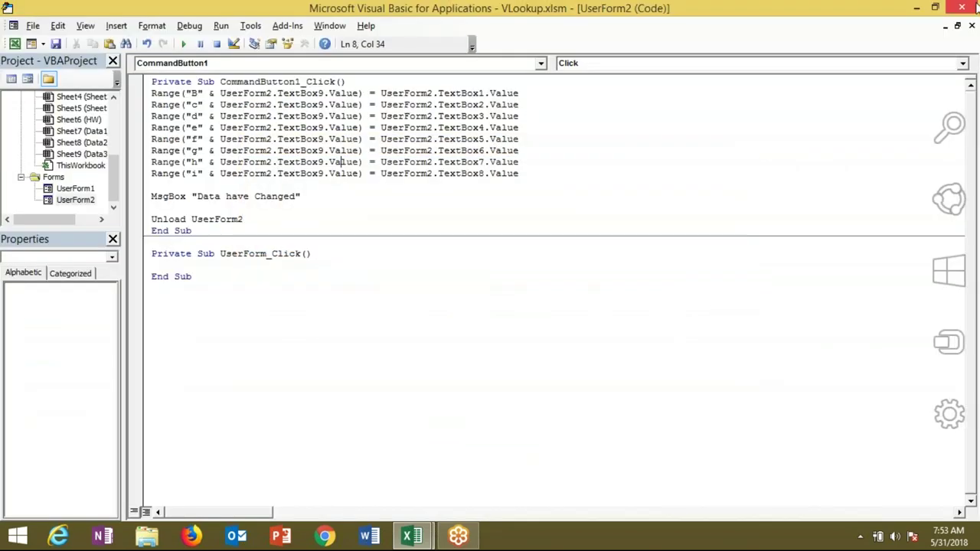
pyautogui.click(976, 6)
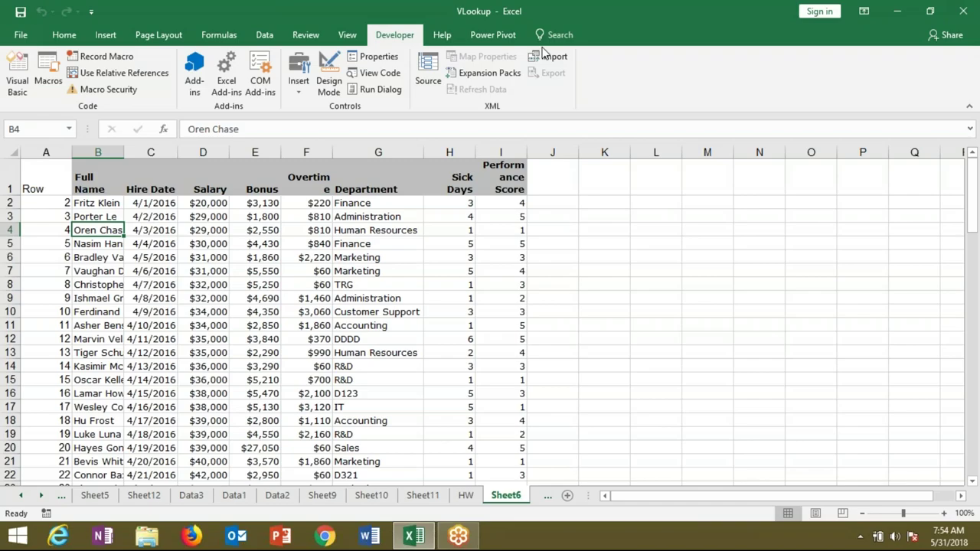
pyautogui.click(964, 11)
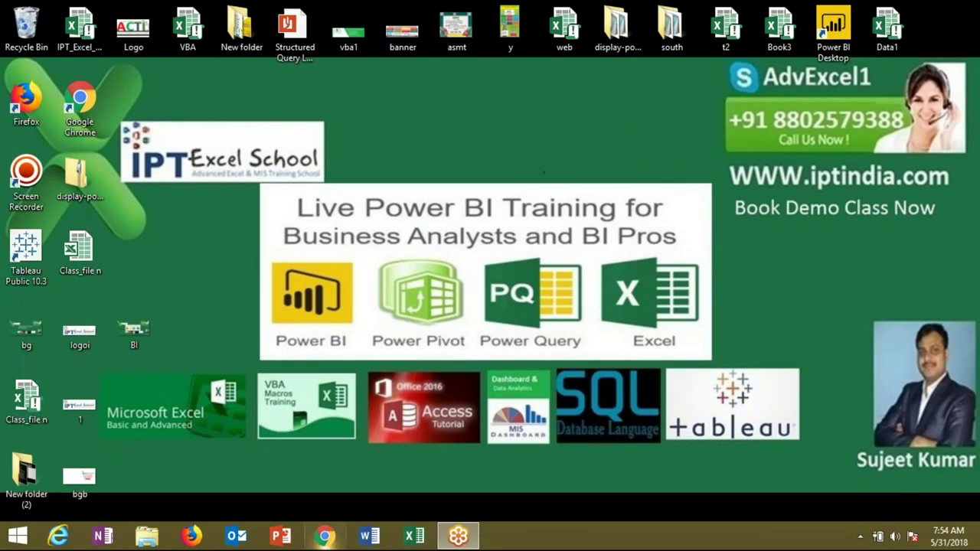
# Open Chrome from the taskbar and go to gmail.com.
pyautogui.click(325, 536)
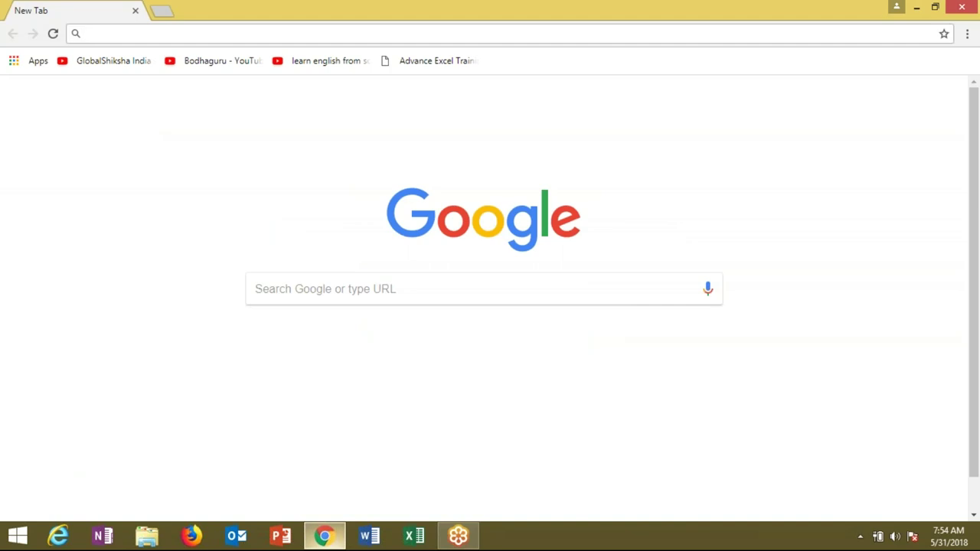
pyautogui.write('gm')
pyautogui.press('Return')
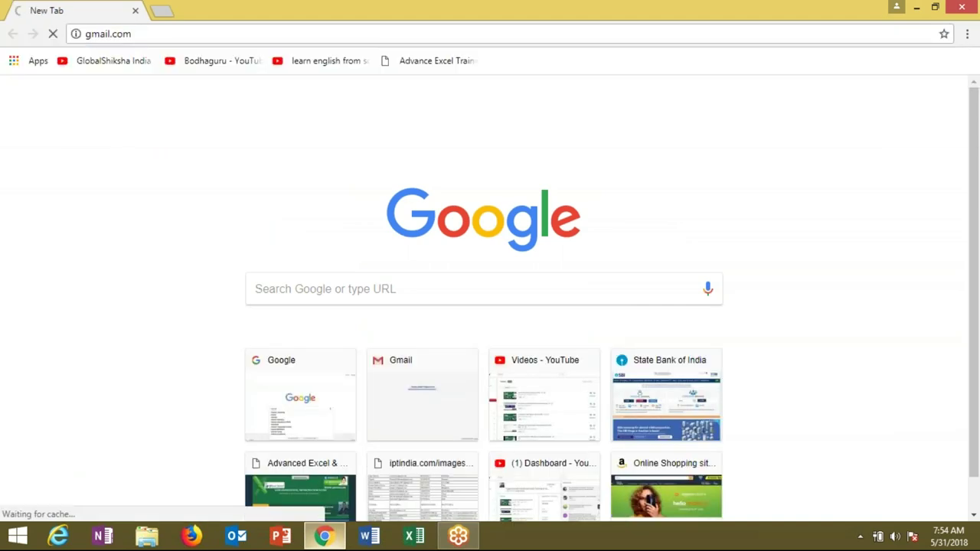